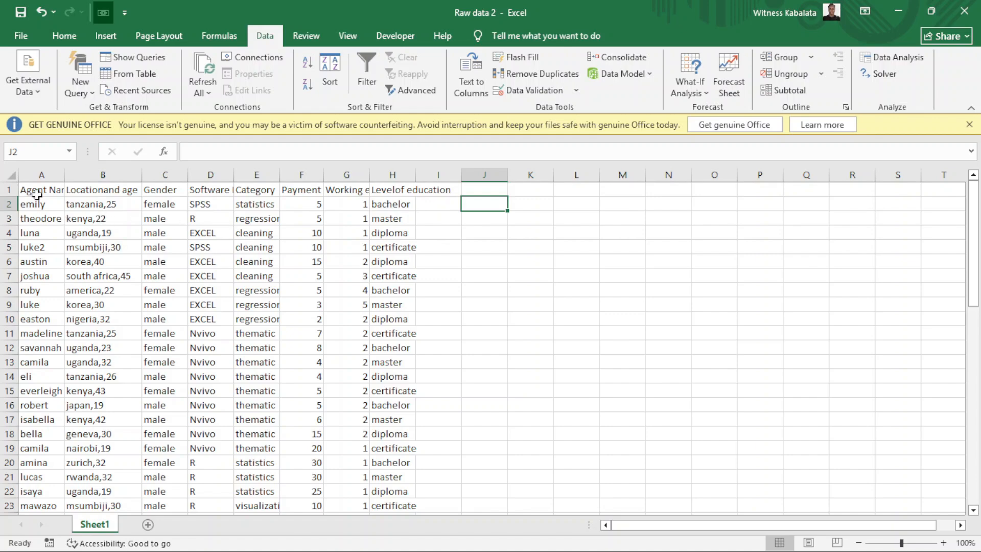
Select the data A1:H48 and AutoFit its row heights and column widths.
left_click(39, 190)
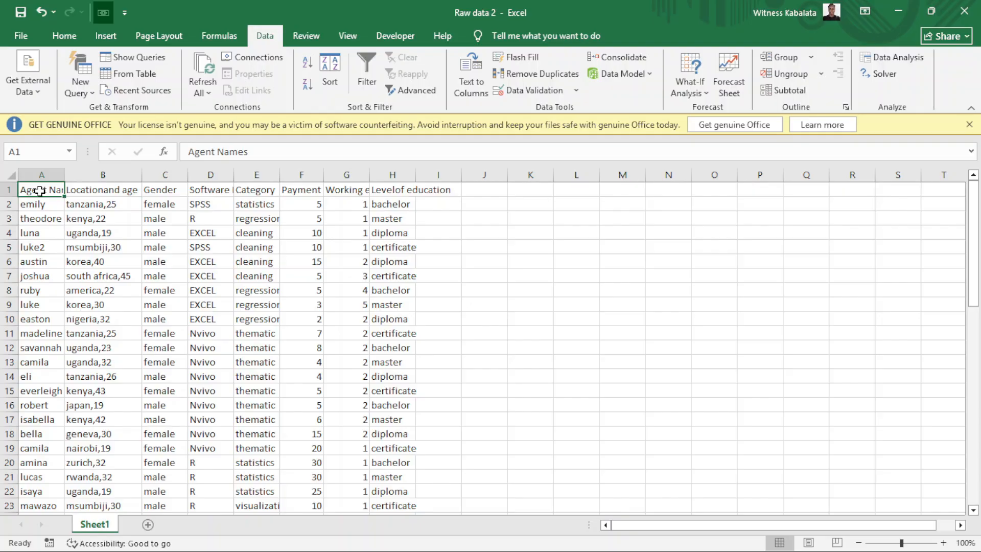
key("ctrl+shift+End")
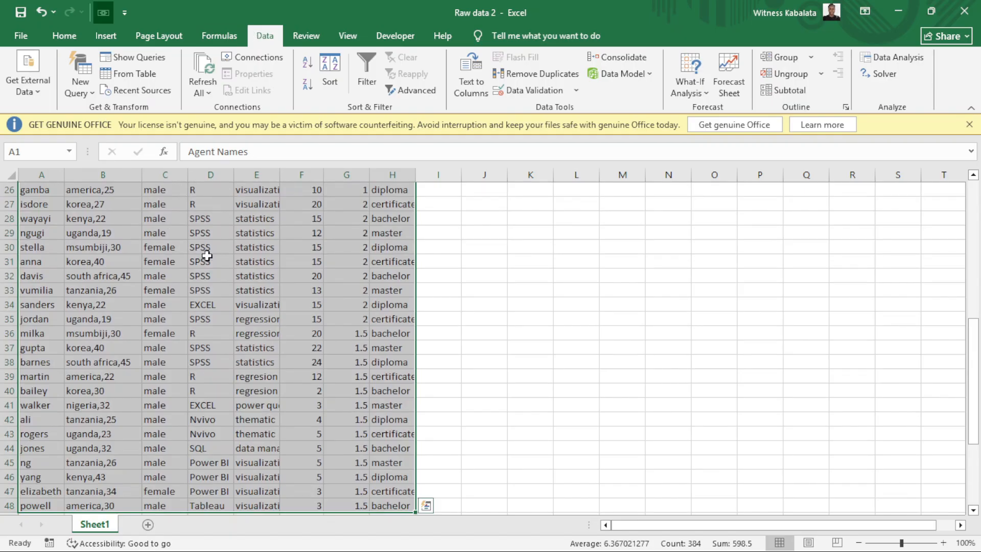
left_click(75, 39)
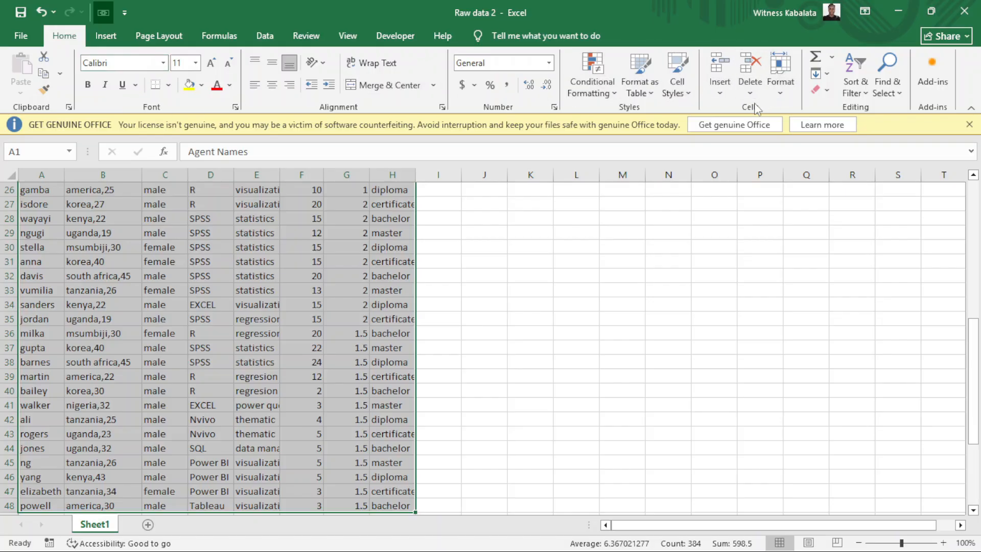
left_click(784, 92)
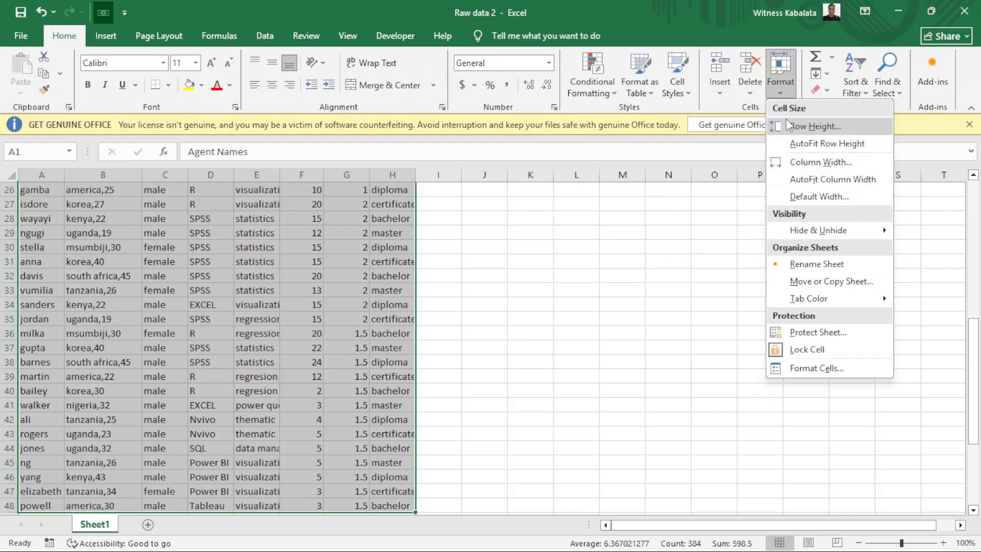
left_click(806, 145)
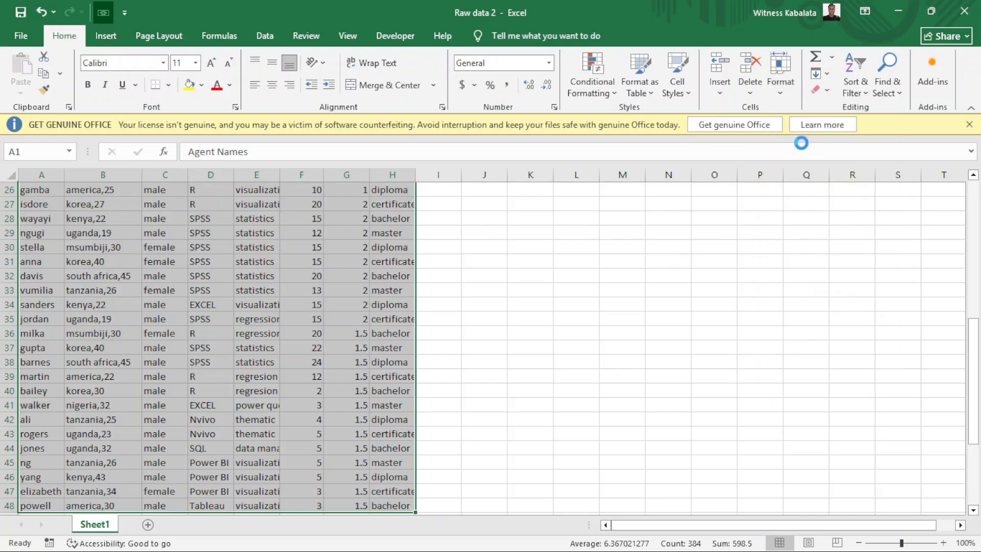
left_click(779, 92)
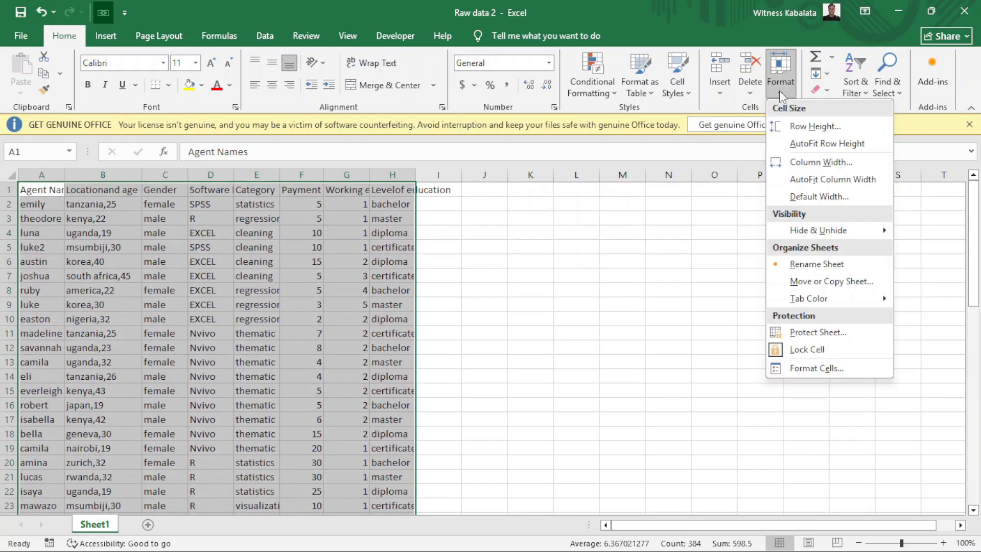
left_click(806, 180)
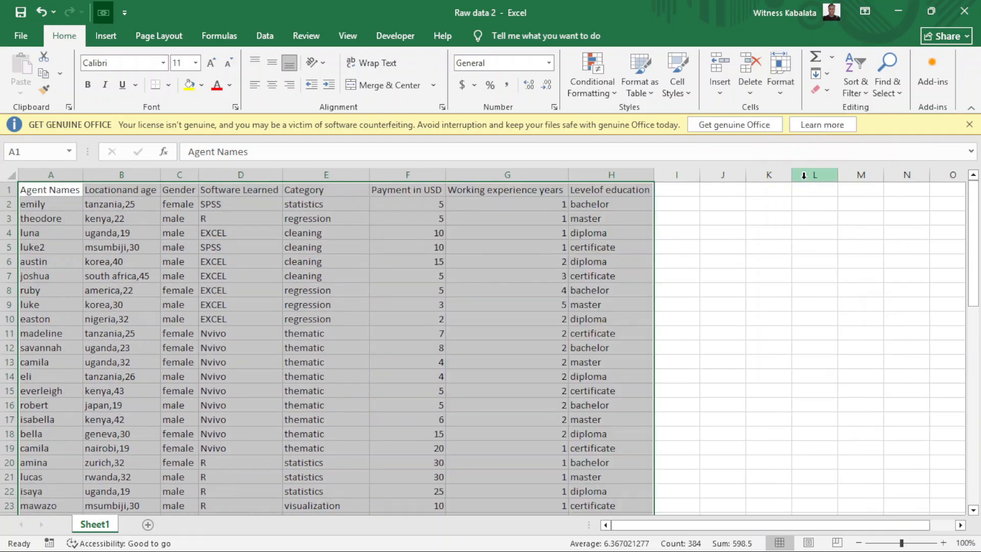
left_click(334, 290)
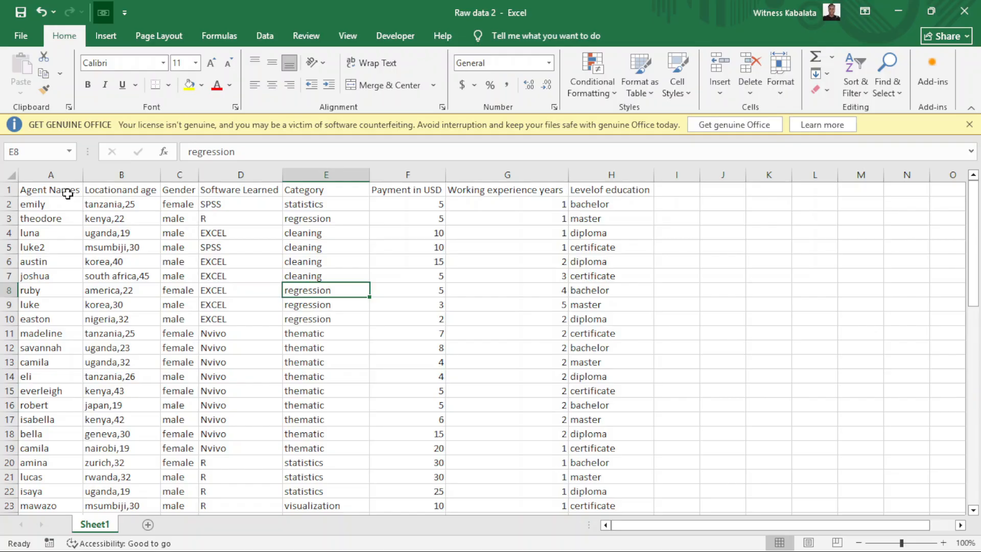
Insert a blank column B before the Locationand age column.
left_click(105, 176)
right_click(105, 176)
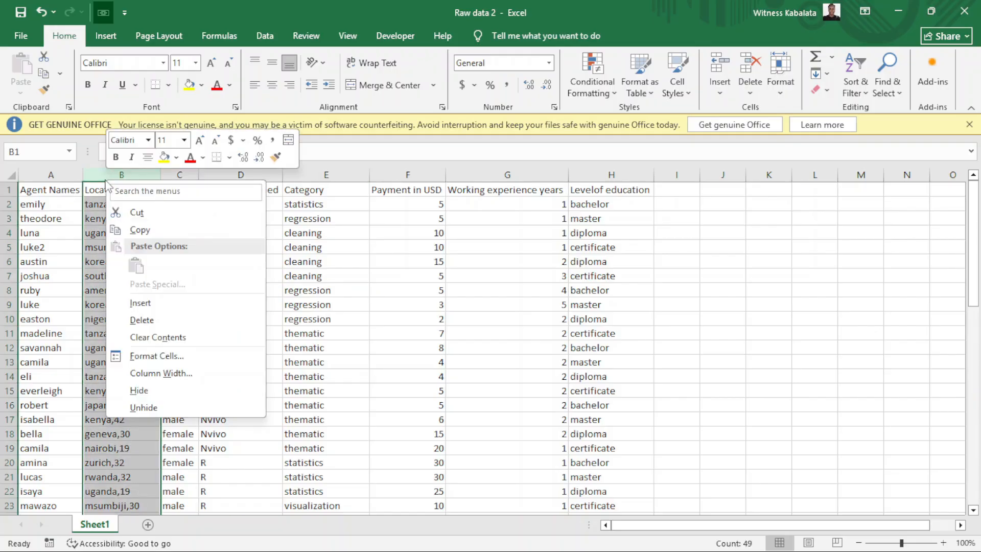
left_click(140, 303)
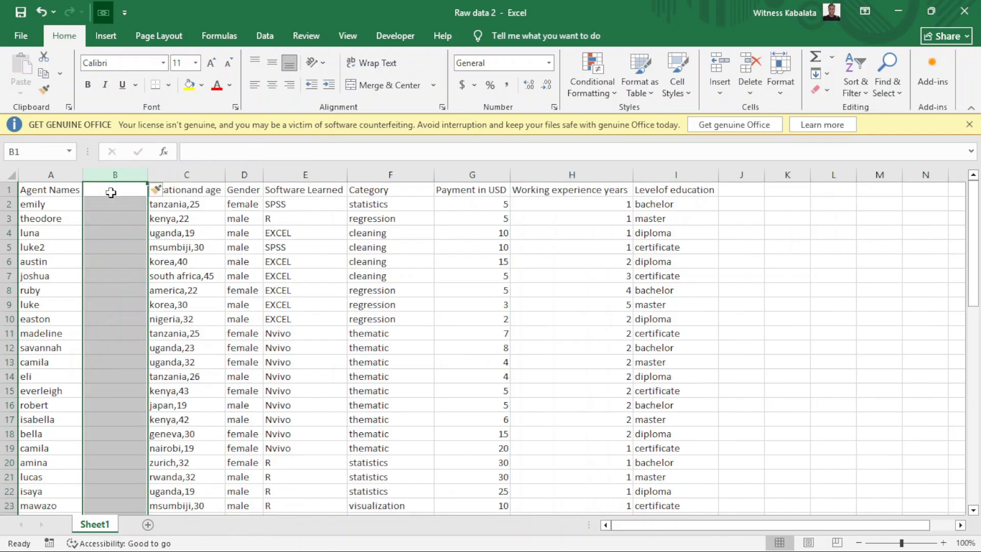
Enter =PROPER(A1) in B1 and fill it down column B.
type("=")
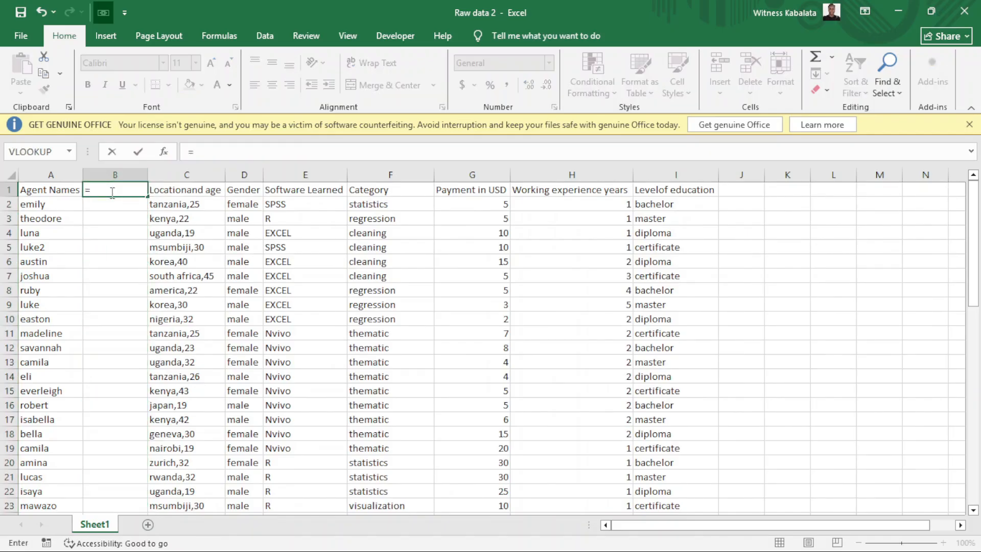
type("Propr")
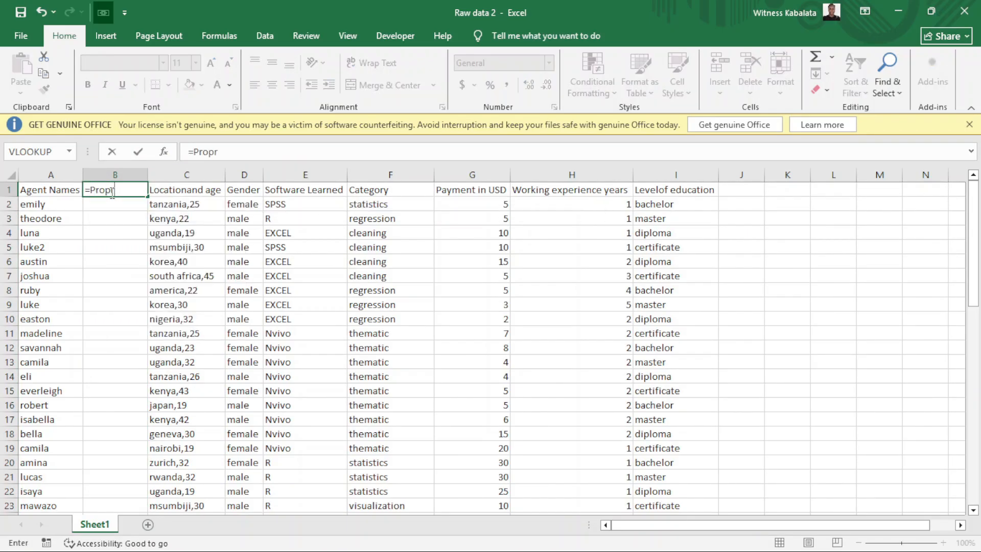
key("BackSpace")
type("er")
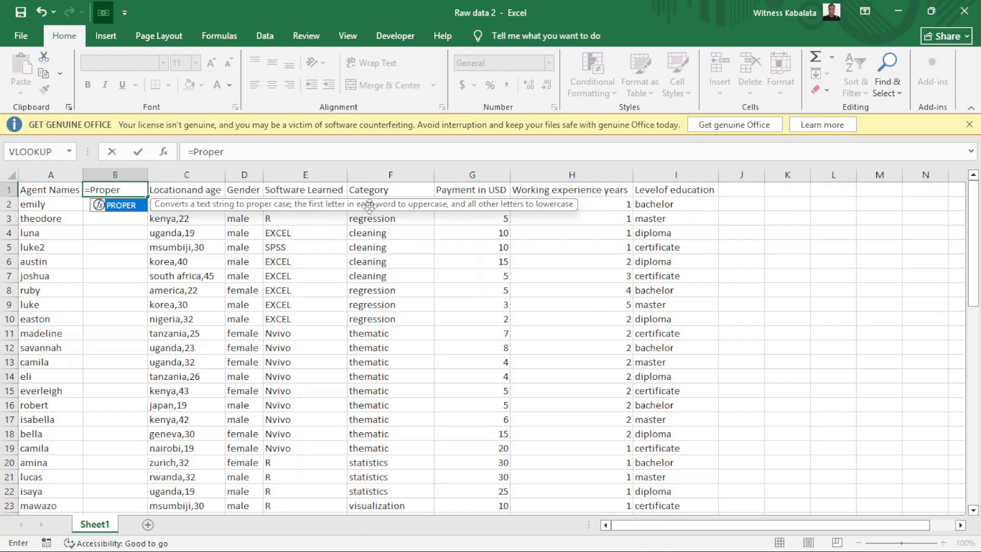
double_click(133, 207)
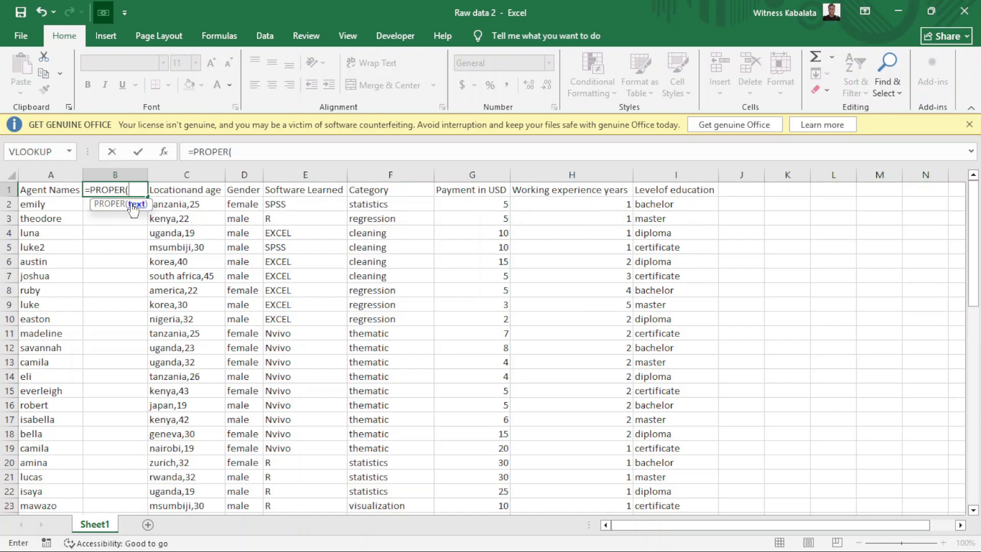
left_click(62, 189)
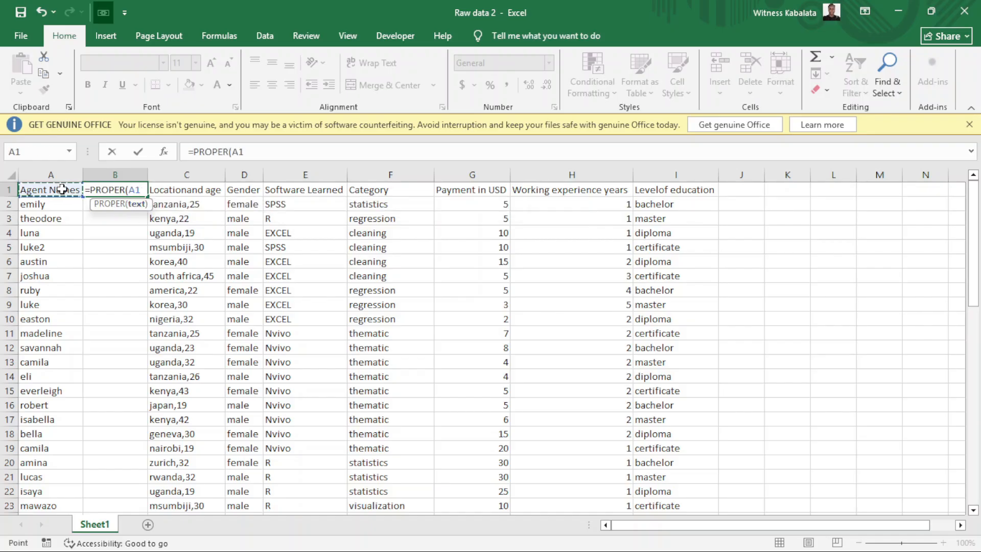
key("Return")
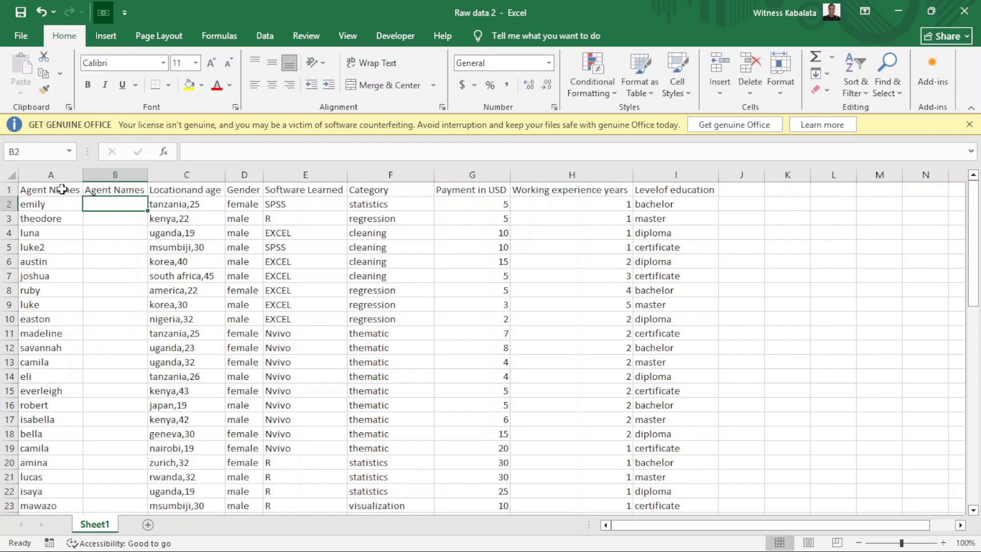
left_click(109, 189)
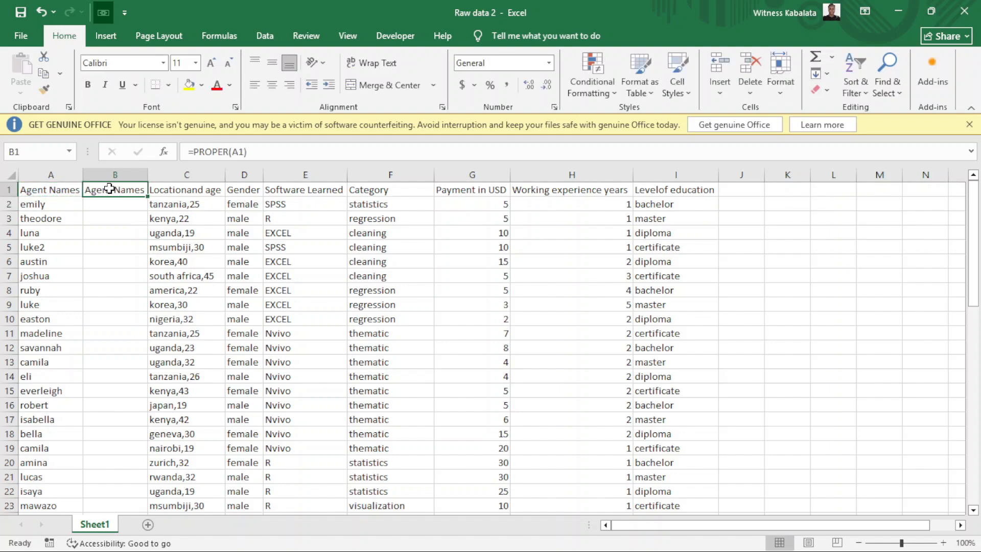
double_click(146, 195)
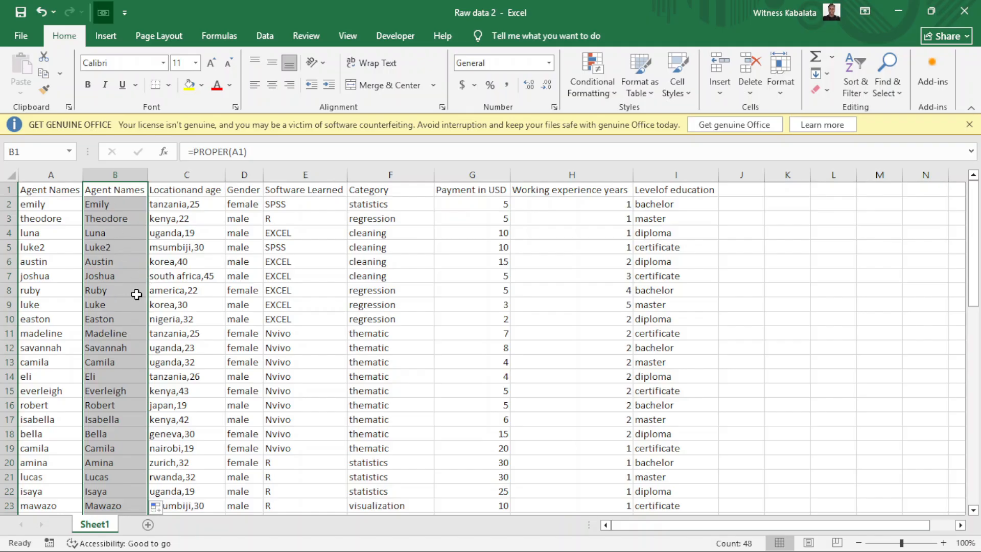
left_click(60, 190)
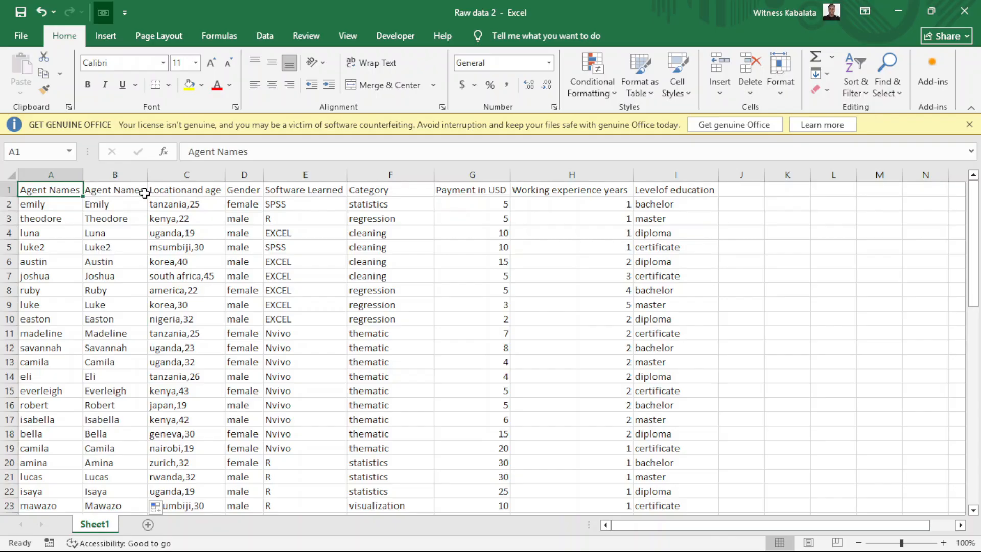
Undo the filled PROPER formulas and the inserted column B.
left_click(41, 12)
left_click(40, 12)
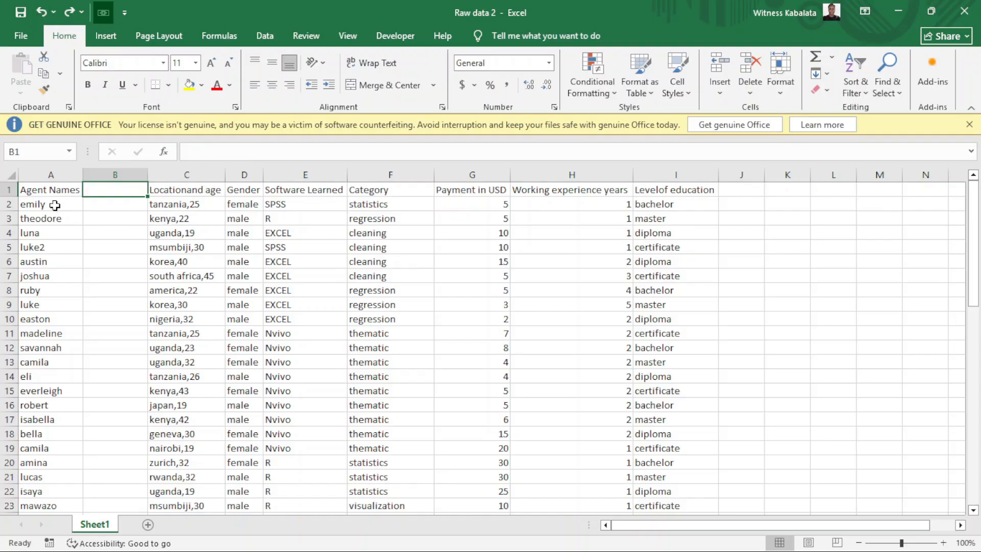
left_click(40, 12)
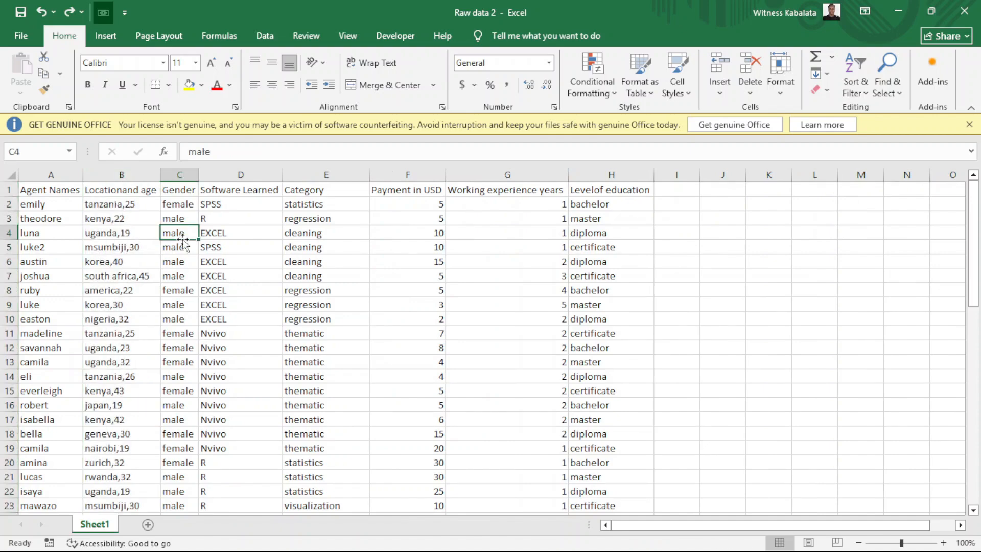
Convert the data A1:H48 into a table with headers.
left_click(106, 35)
left_click(66, 215)
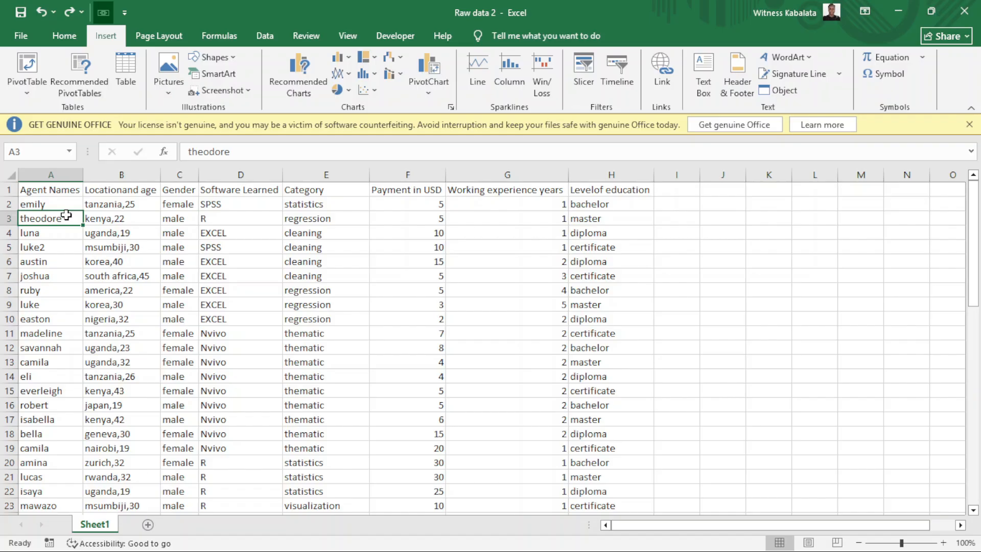
key("ctrl+a")
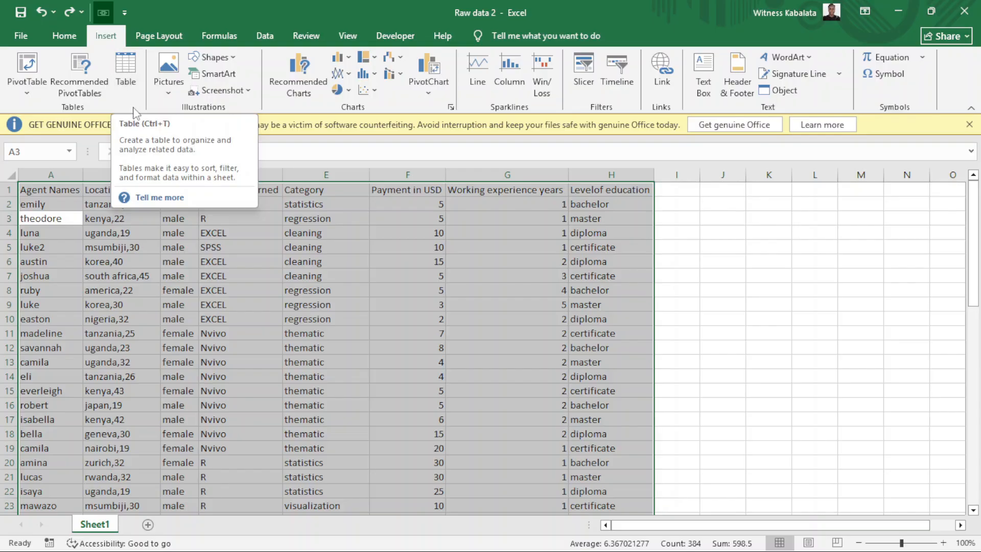
left_click(128, 68)
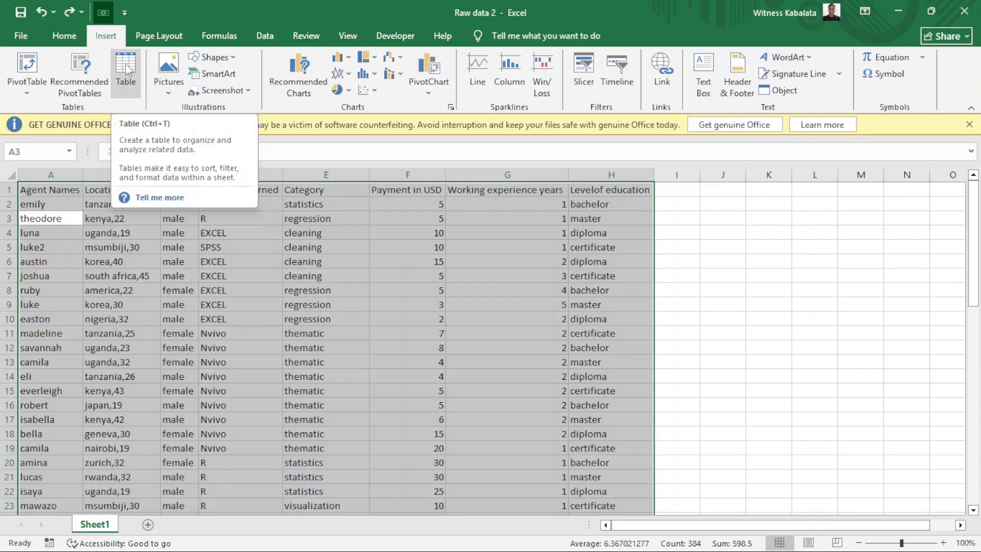
left_click(126, 65)
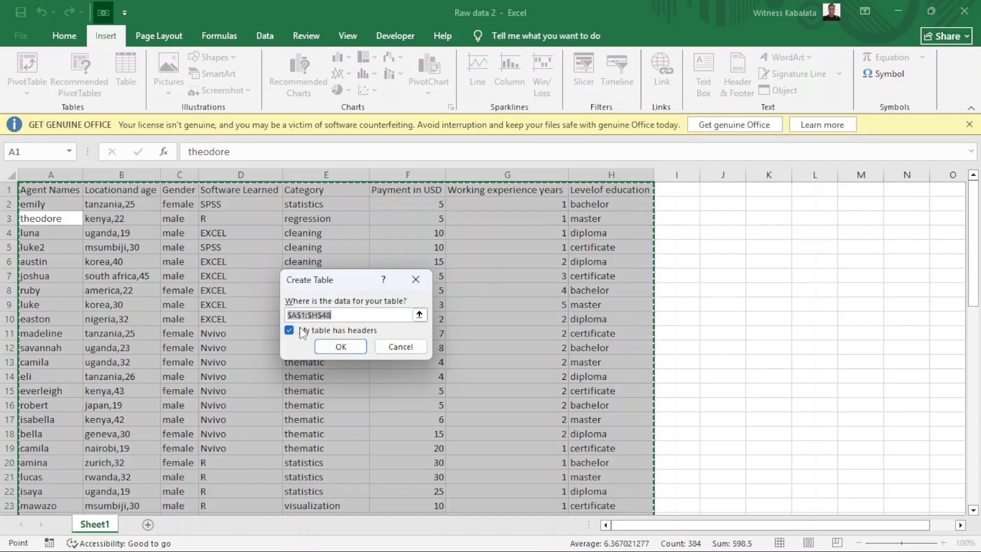
left_click(341, 347)
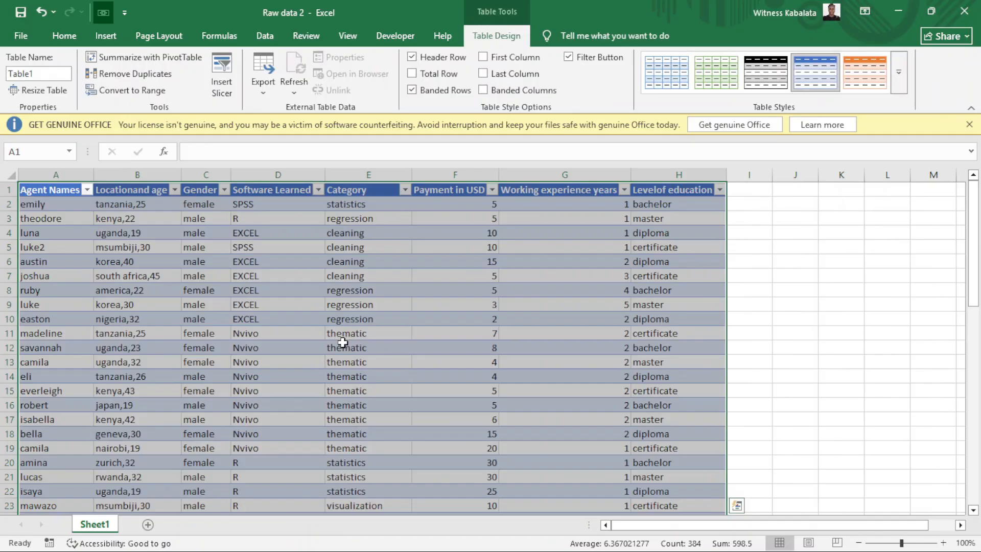
Insert a blank table column before the Locationand age column.
left_click(193, 272)
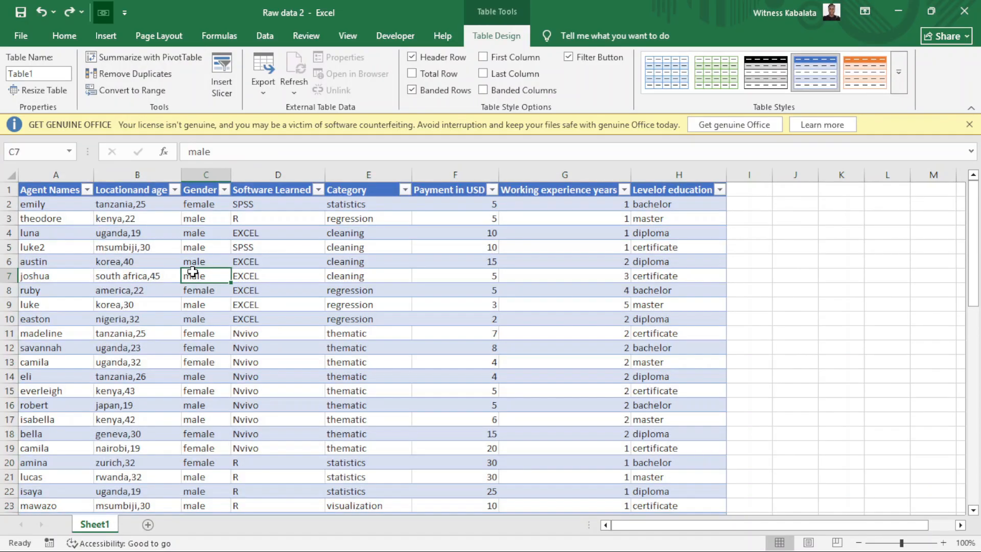
left_click(134, 171)
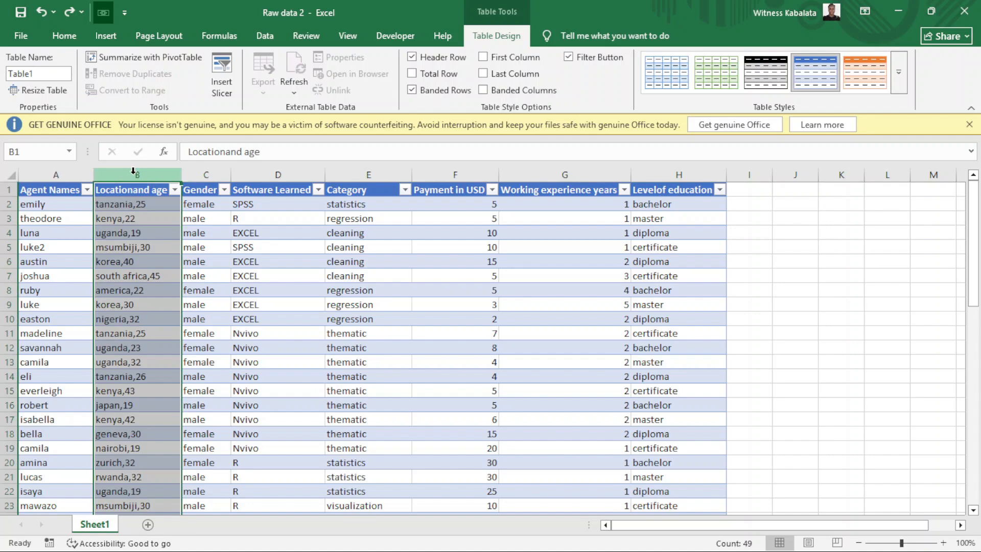
right_click(134, 172)
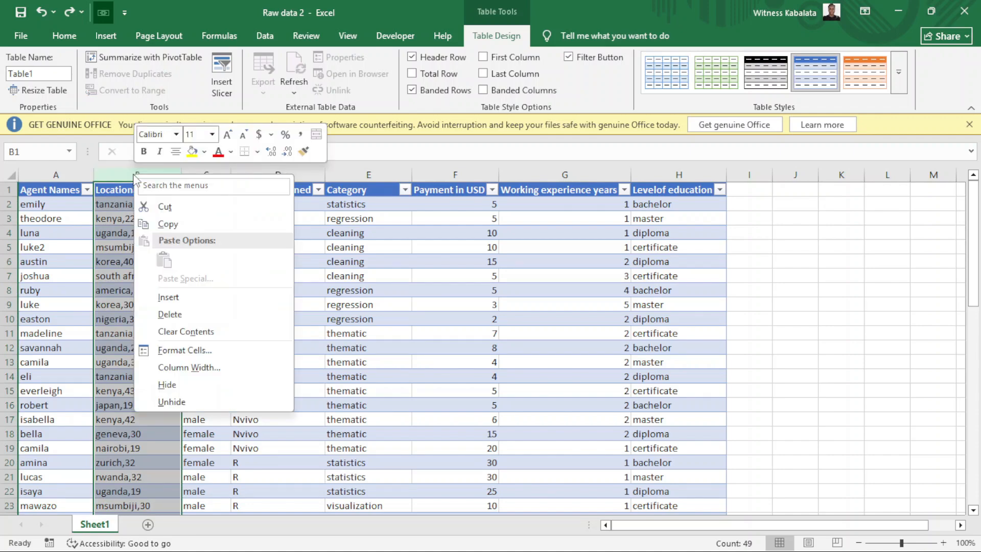
left_click(181, 300)
Fill the new column with =PROPER([@[Agent Names]]) to show names like Emily and Theodore.
left_click(132, 204)
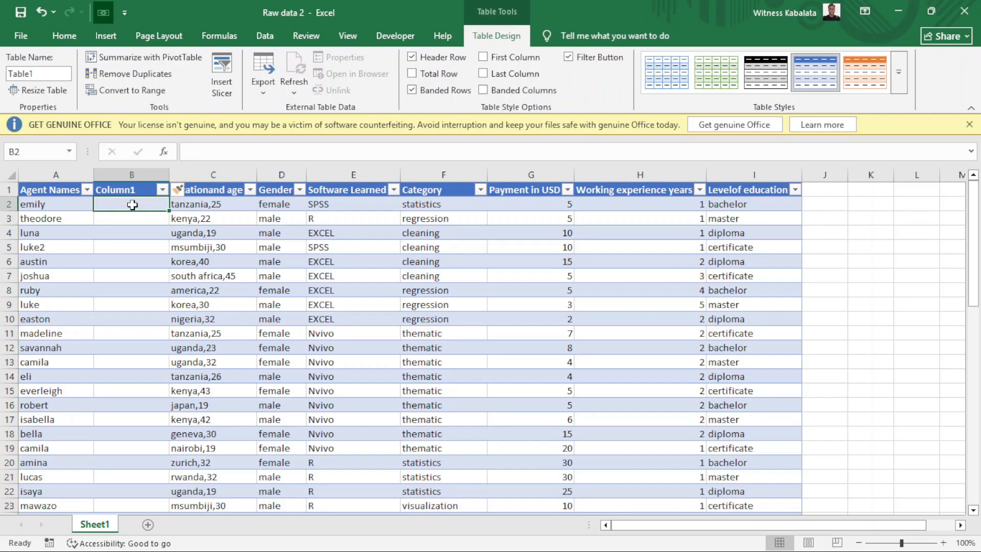
type("=pr")
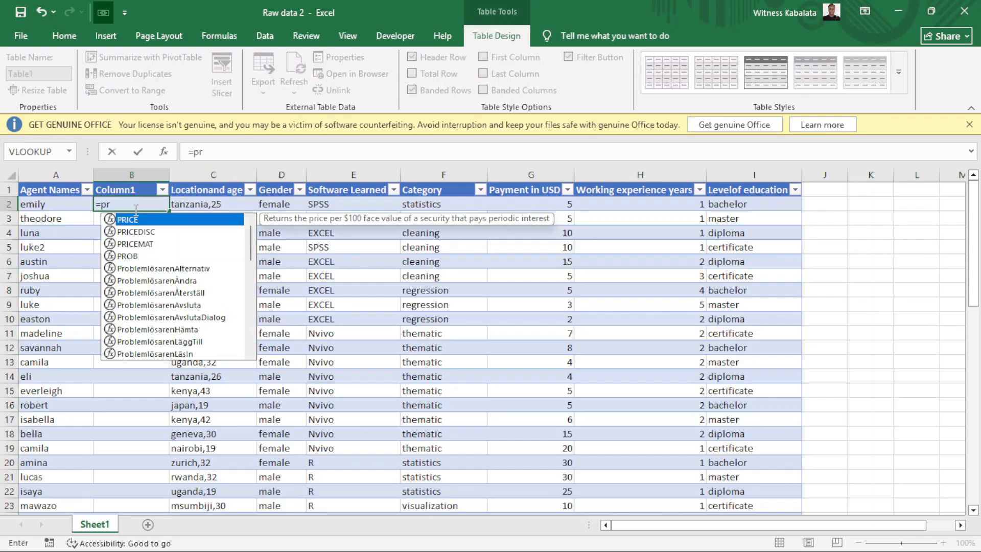
type("op")
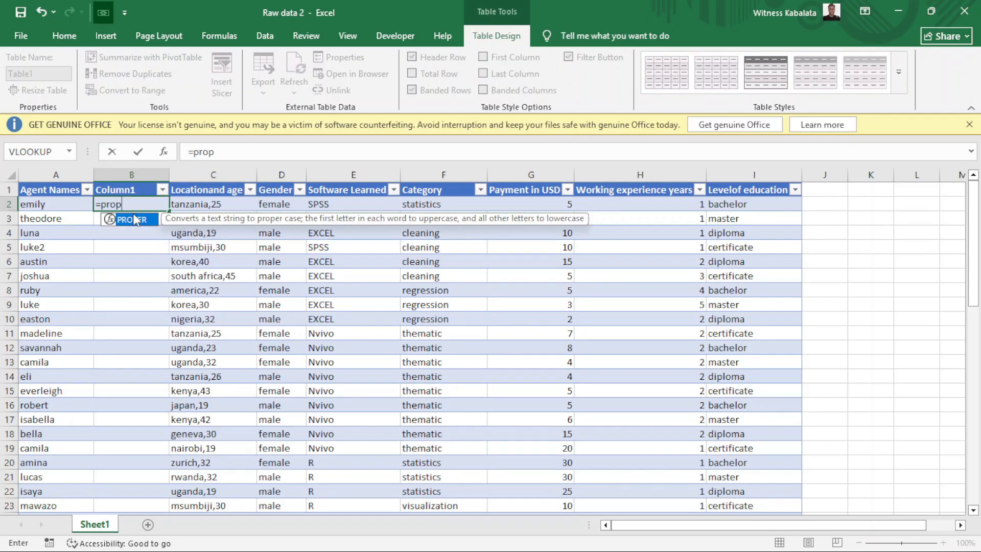
double_click(144, 223)
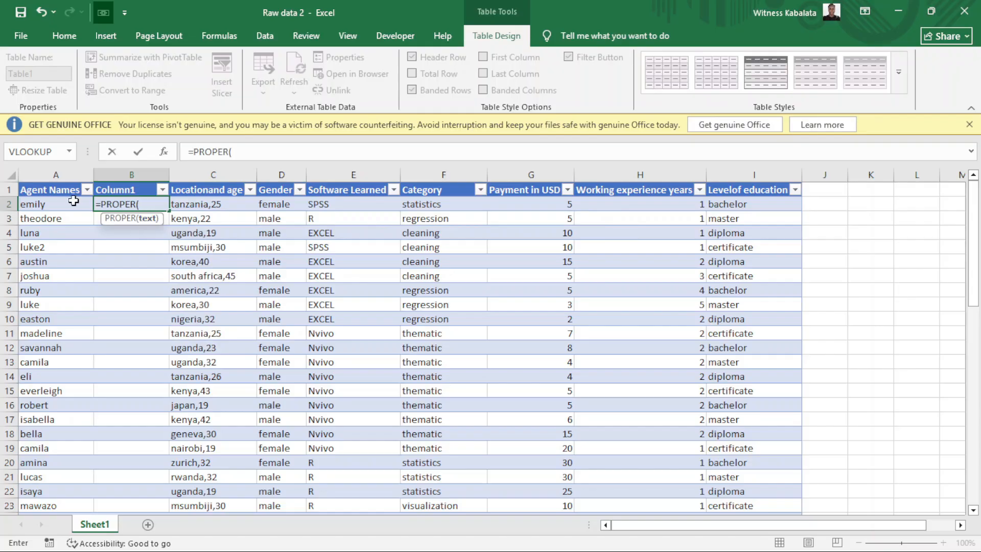
left_click(72, 202)
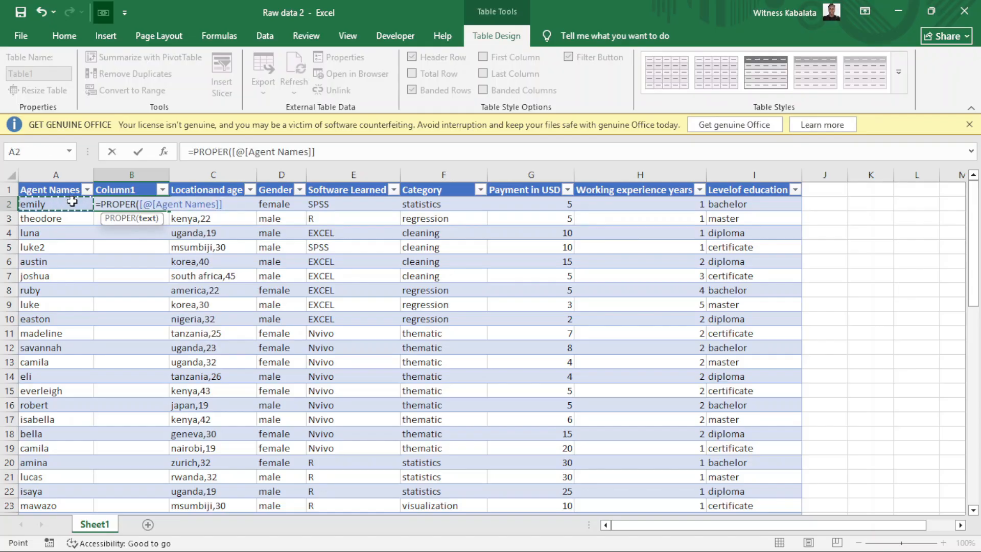
key("Return")
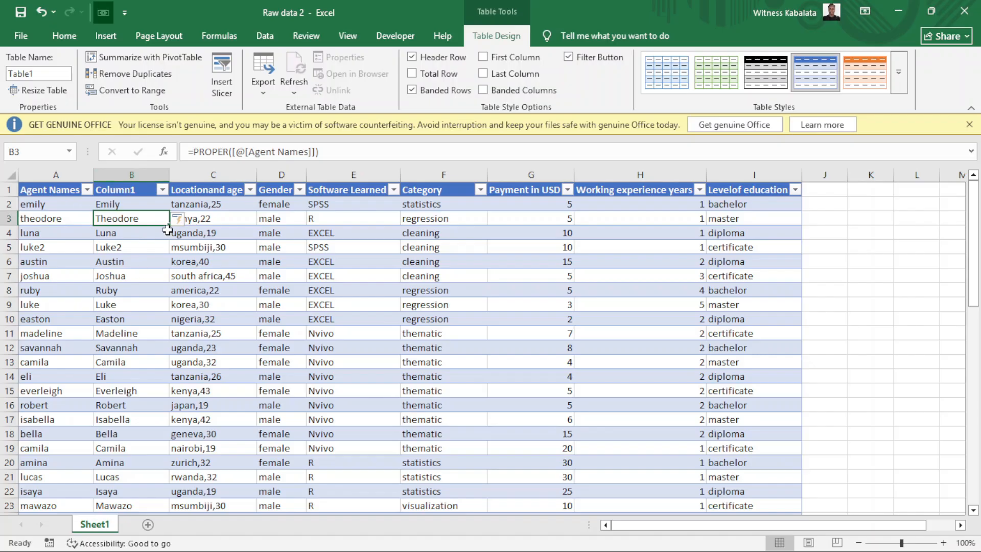
Change the new column's header from Column1 to Agent Name.
left_click(127, 193)
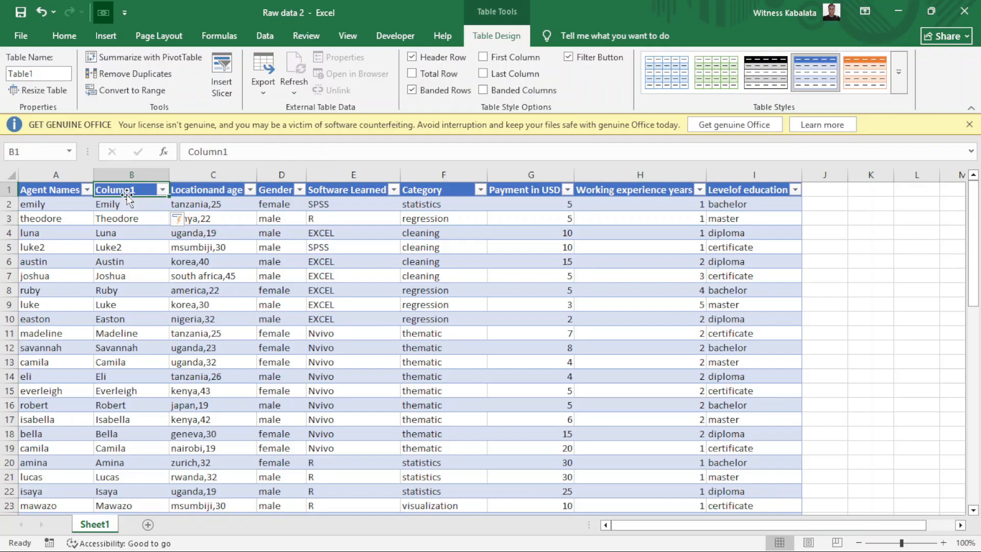
left_click(234, 151)
key("BackSpace")
key("BackSpace")
key("BackSpace")
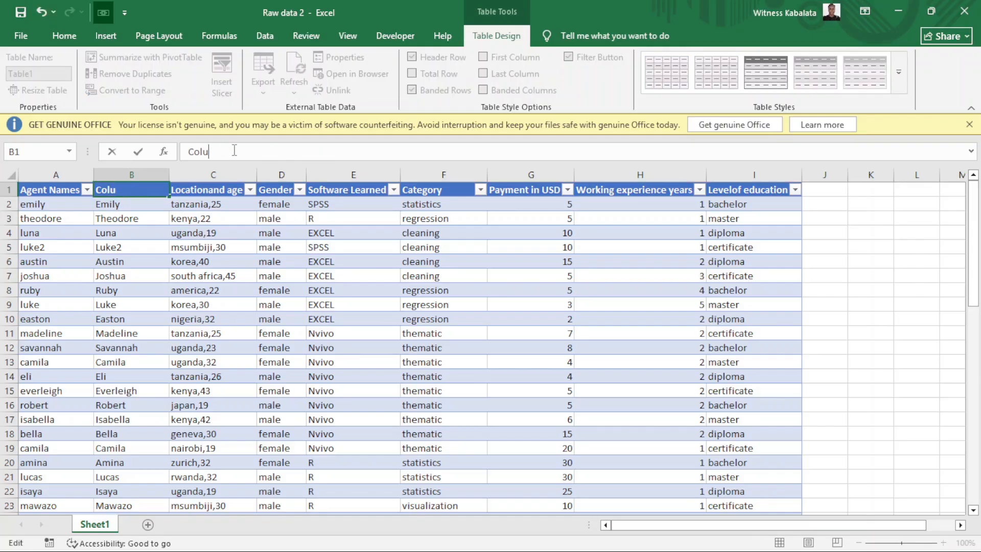
type("Agent Name")
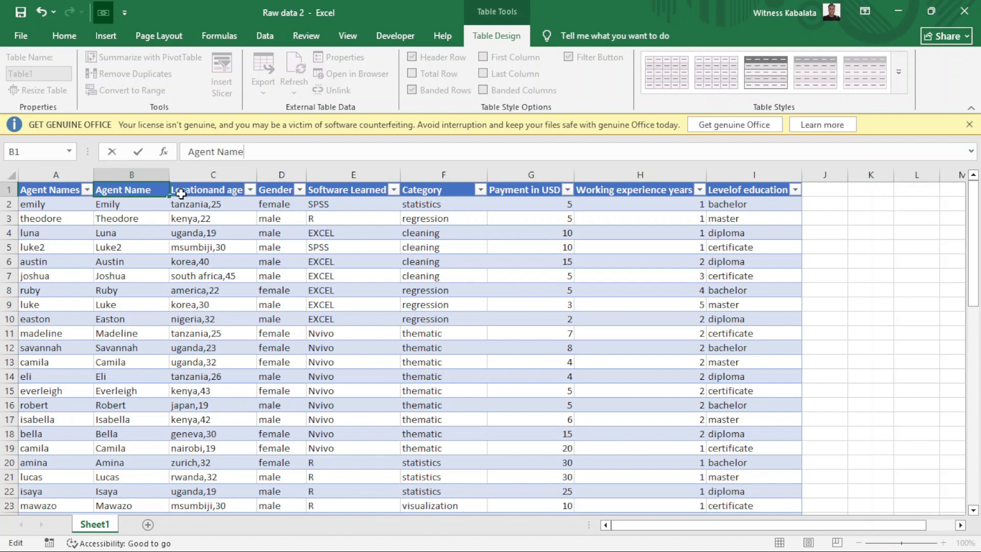
key("Return")
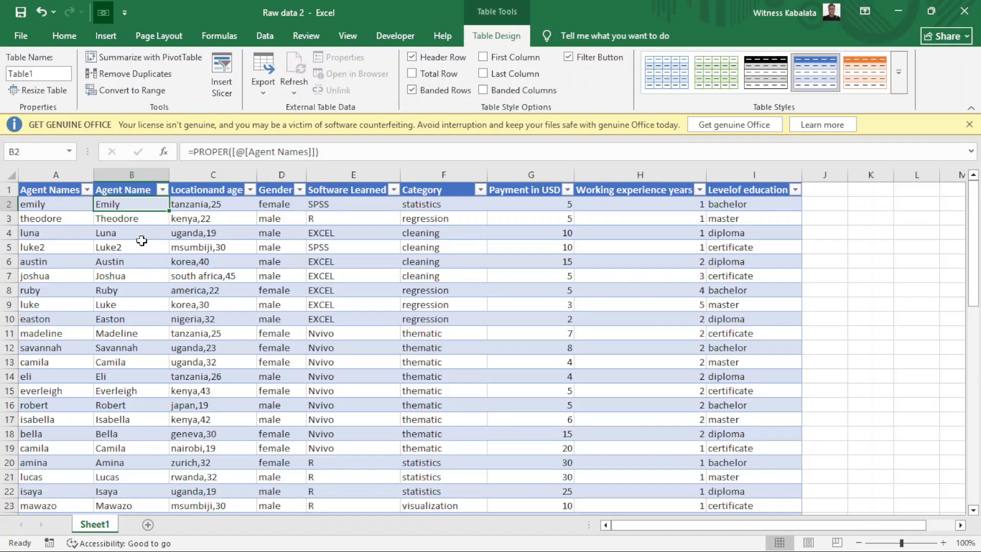
left_click(146, 189)
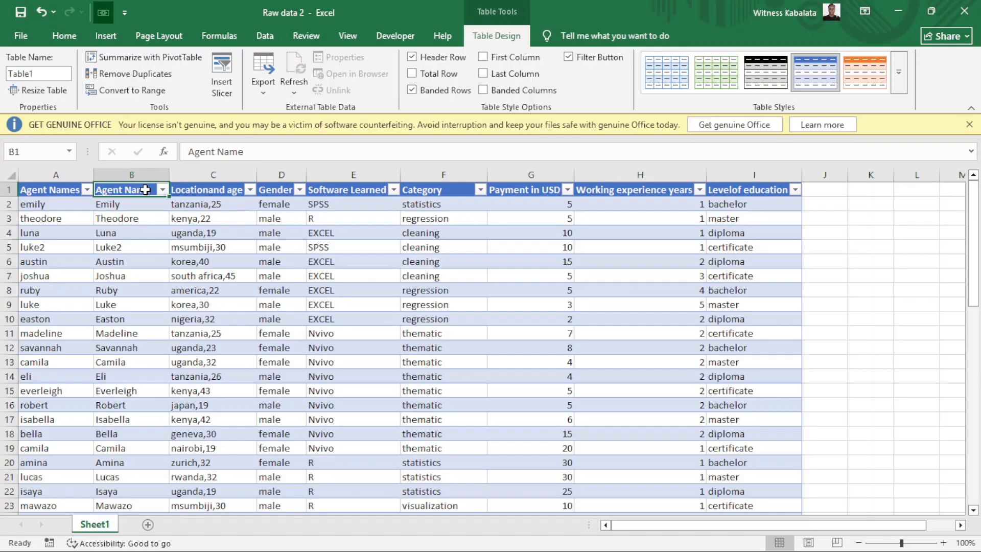
Copy the Agent Name column and paste it back as plain-text values.
key("ctrl+shift+Down")
scroll(145, 190, "up", 8)
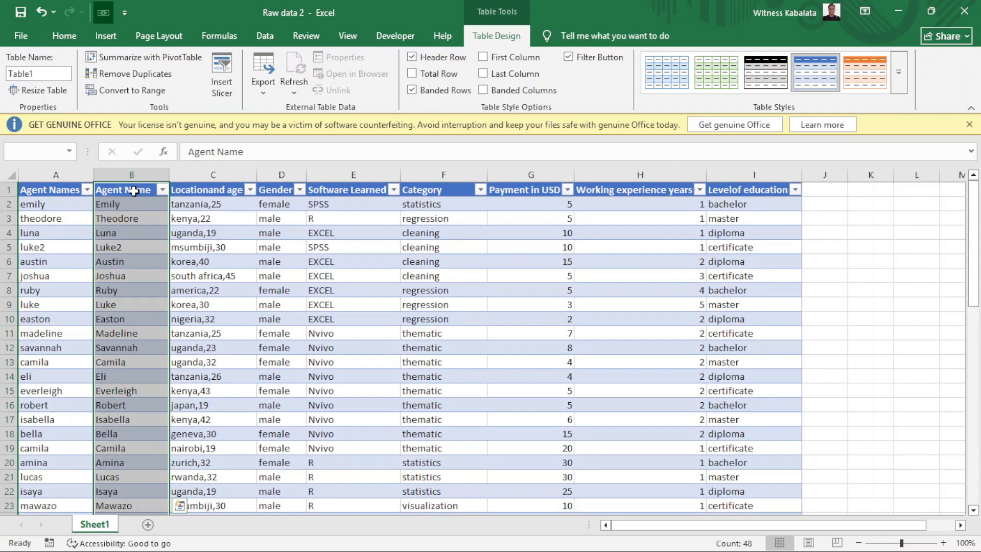
right_click(134, 190)
left_click(172, 214)
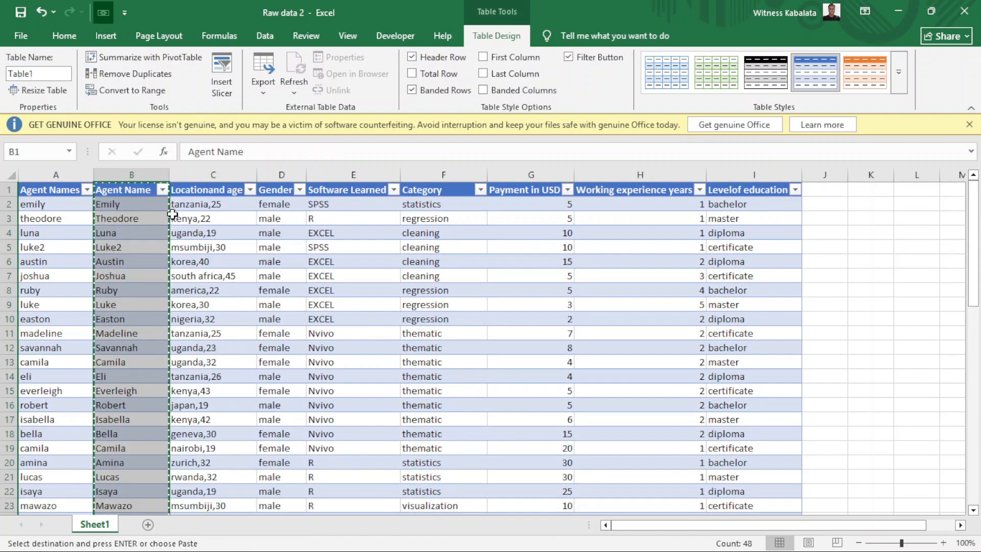
right_click(149, 197)
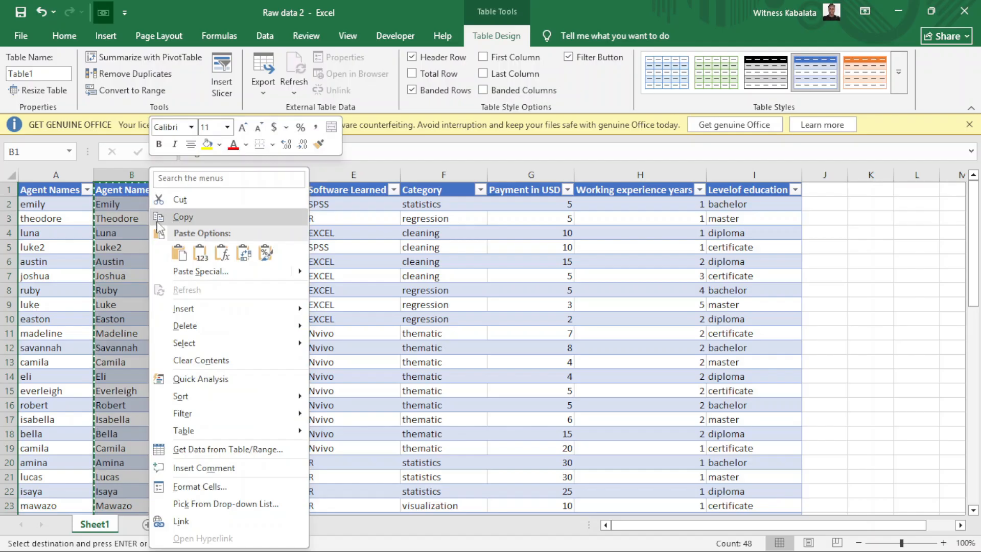
left_click(199, 251)
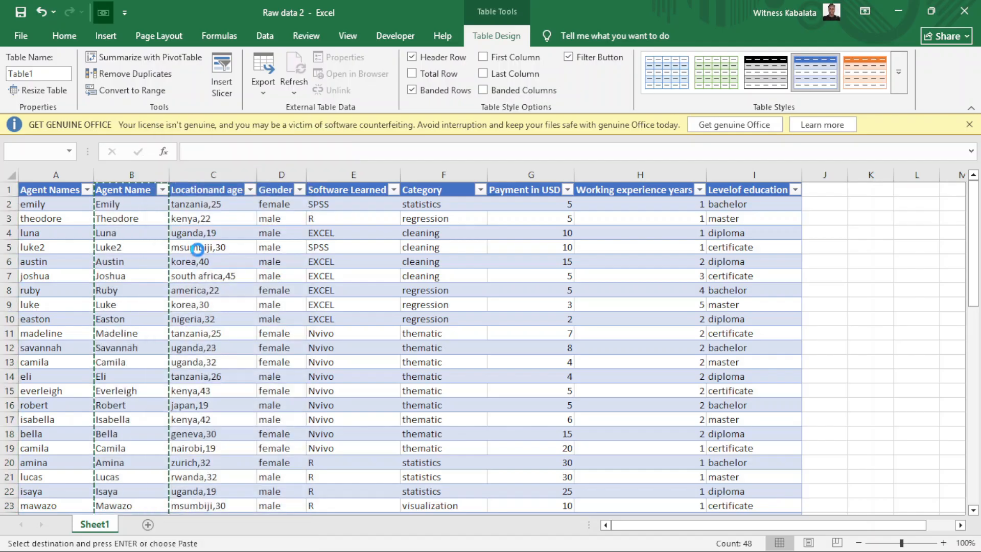
left_click(144, 219)
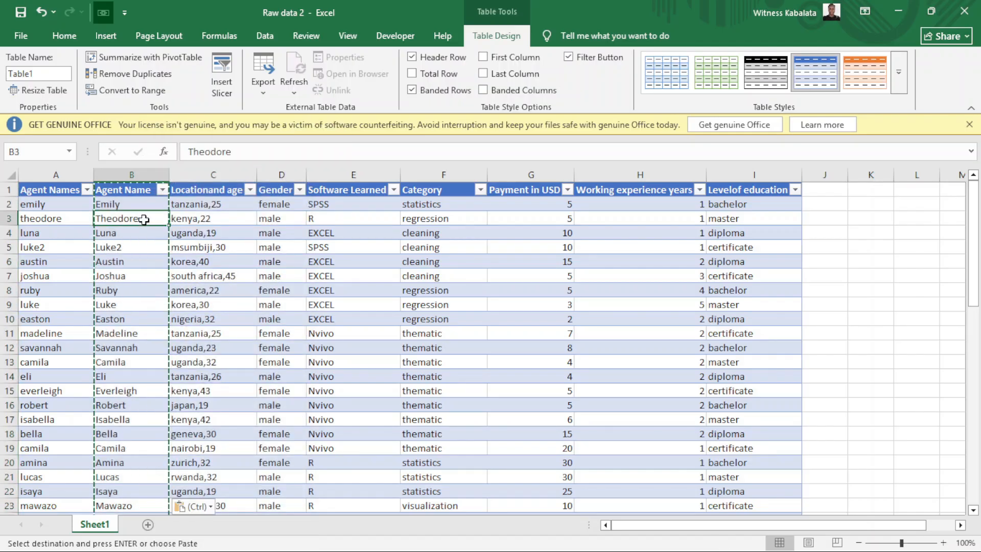
left_click(134, 234)
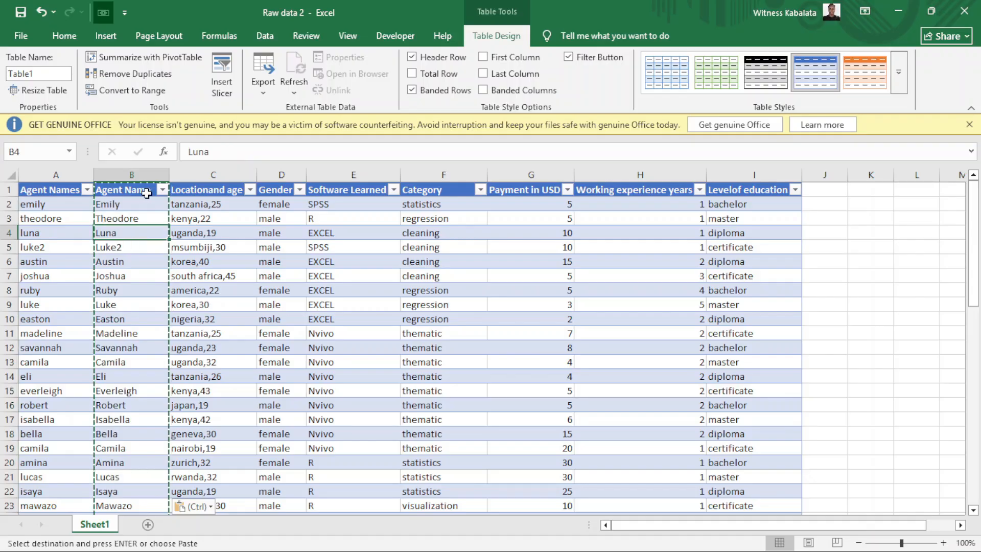
key("Escape")
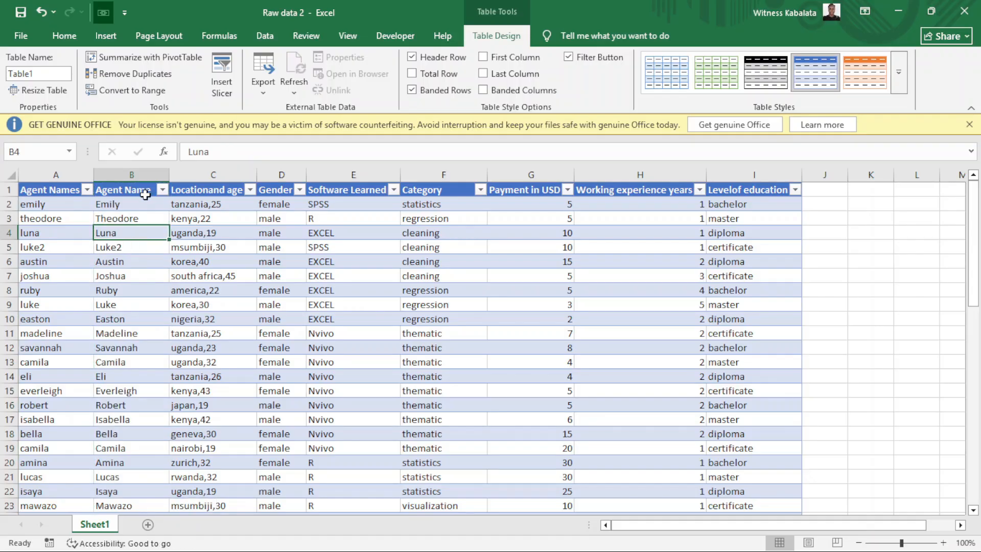
left_click(76, 181)
Delete the original lowercase Agent Names column.
right_click(74, 181)
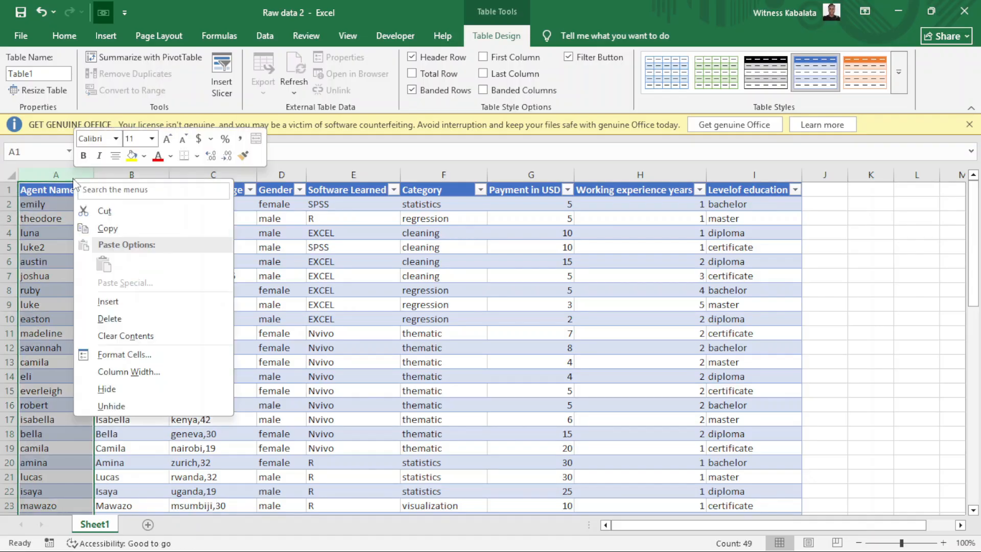
left_click(108, 318)
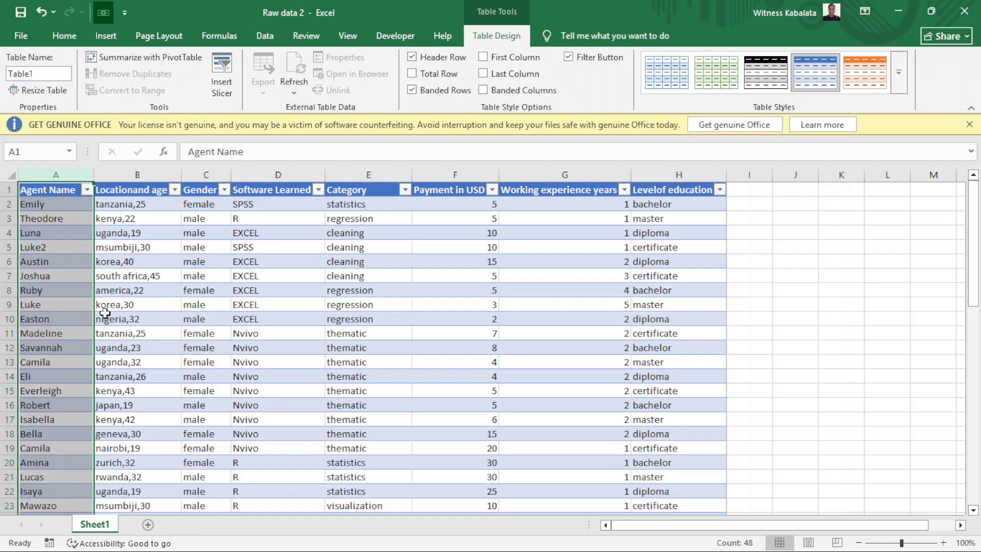
left_click(146, 218)
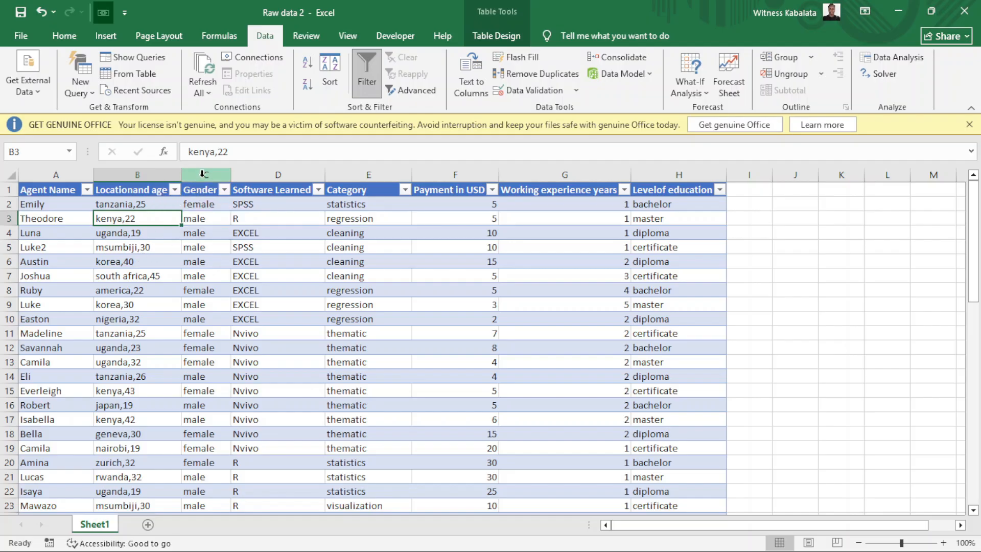
Insert two blank columns after the Locationand age column.
left_click_drag(202, 174, 268, 192)
right_click(273, 198)
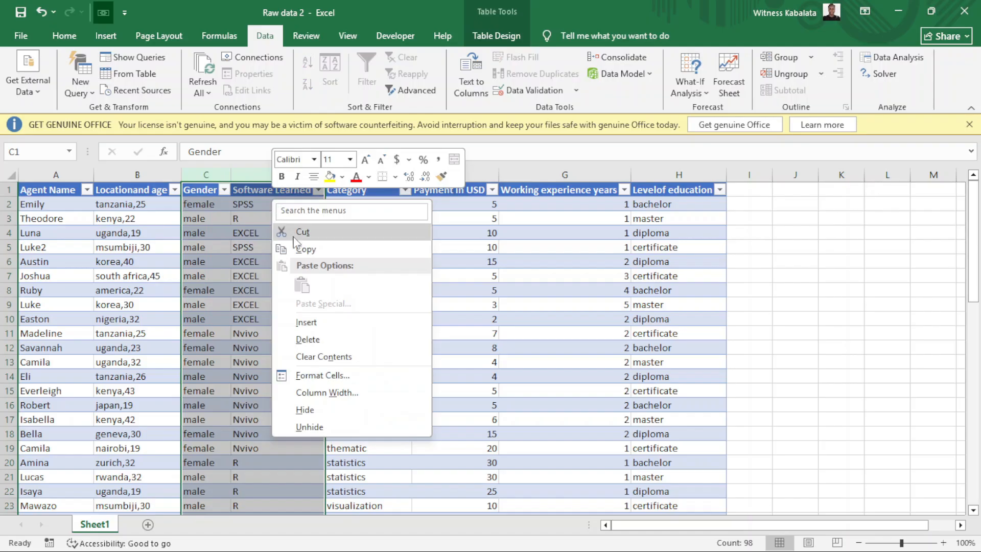
left_click(309, 322)
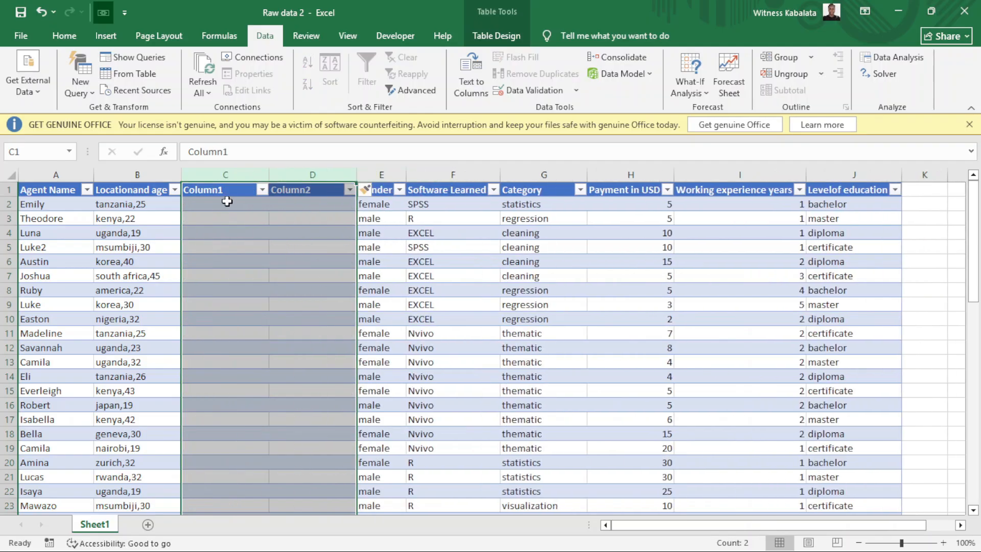
Enter examples tanzania and 25, then Flash Fill countries into Column1 and ages into Column2.
left_click(226, 202)
type("tanzania")
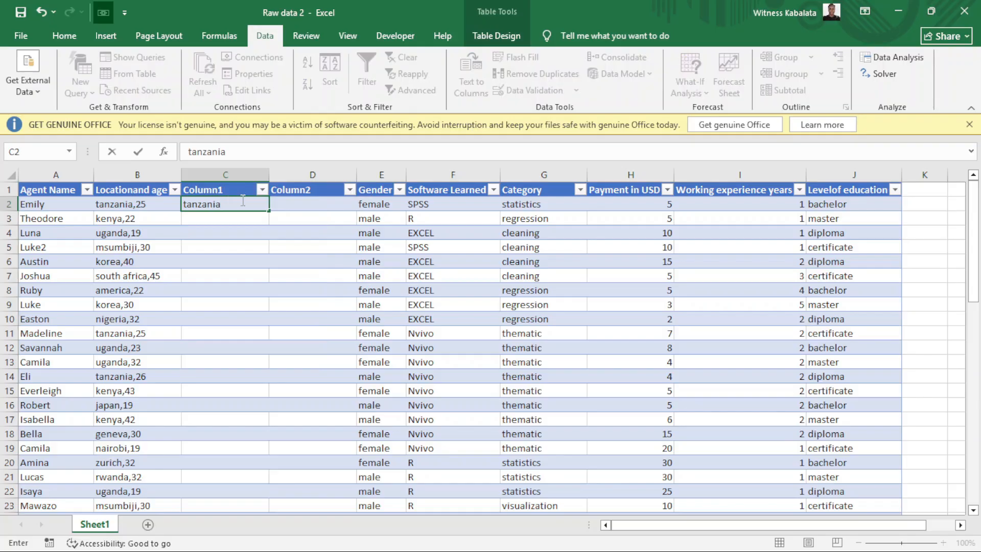
left_click(297, 204)
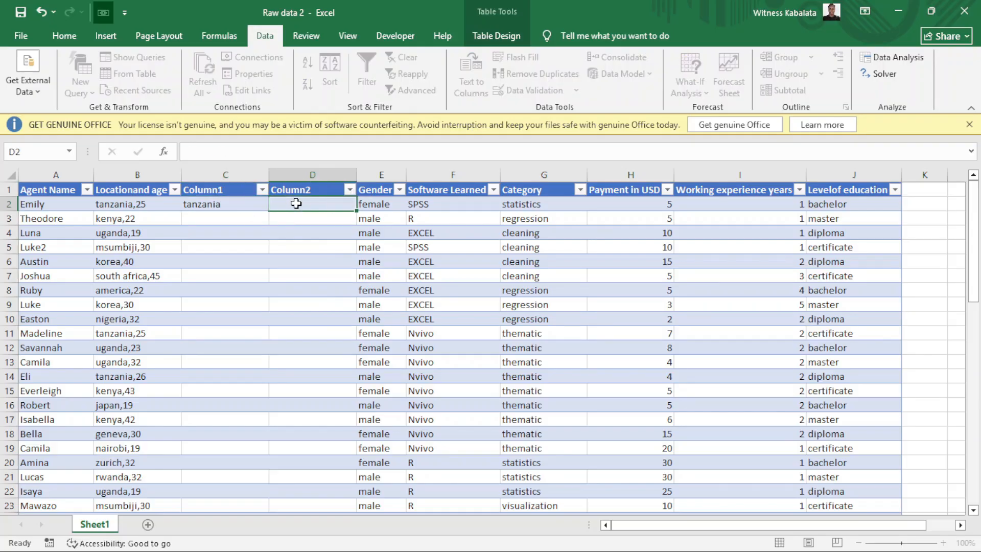
type("25")
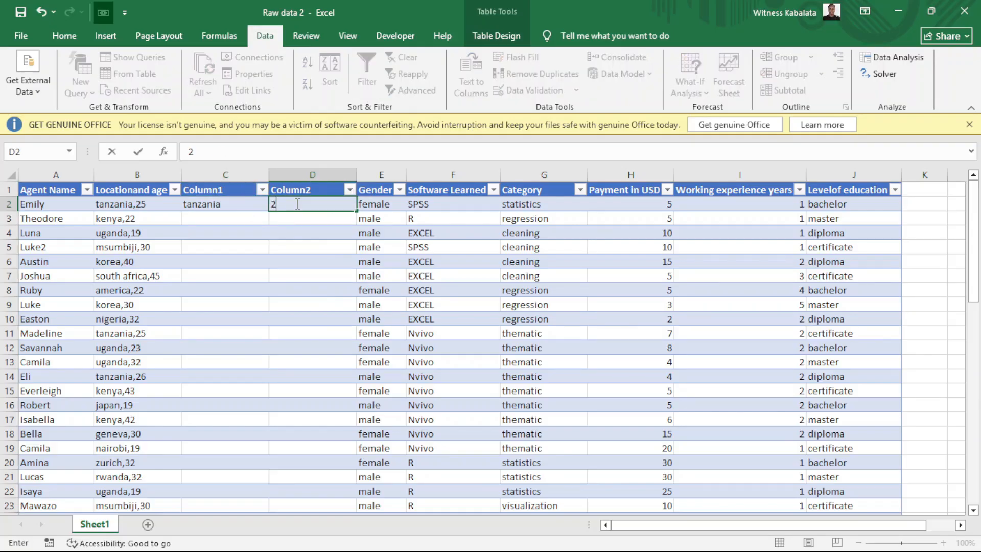
left_click(227, 204)
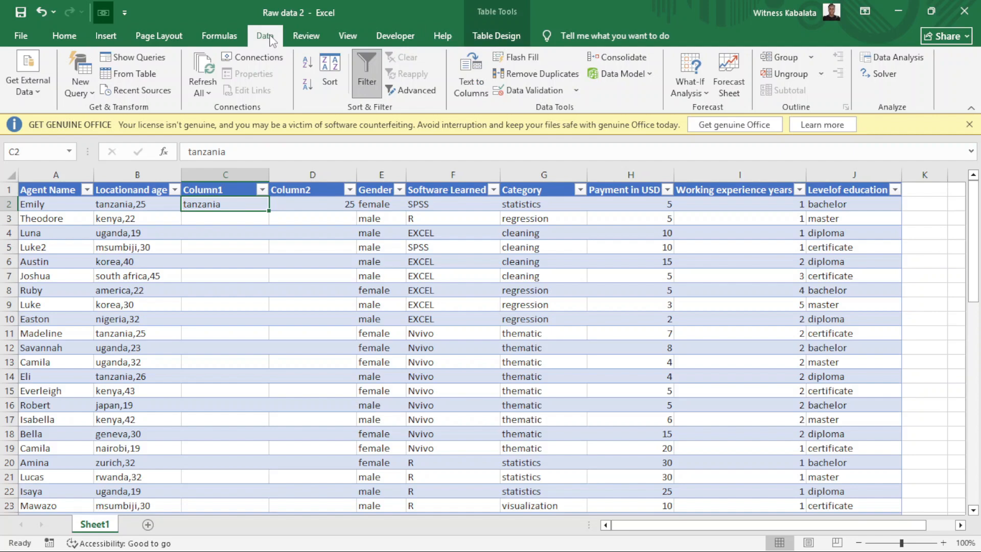
left_click(534, 61)
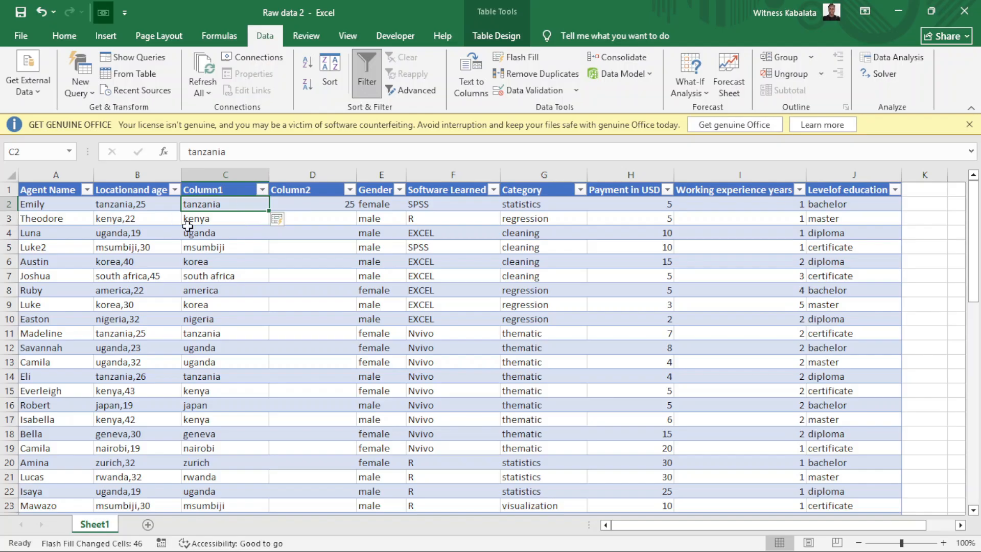
left_click(313, 202)
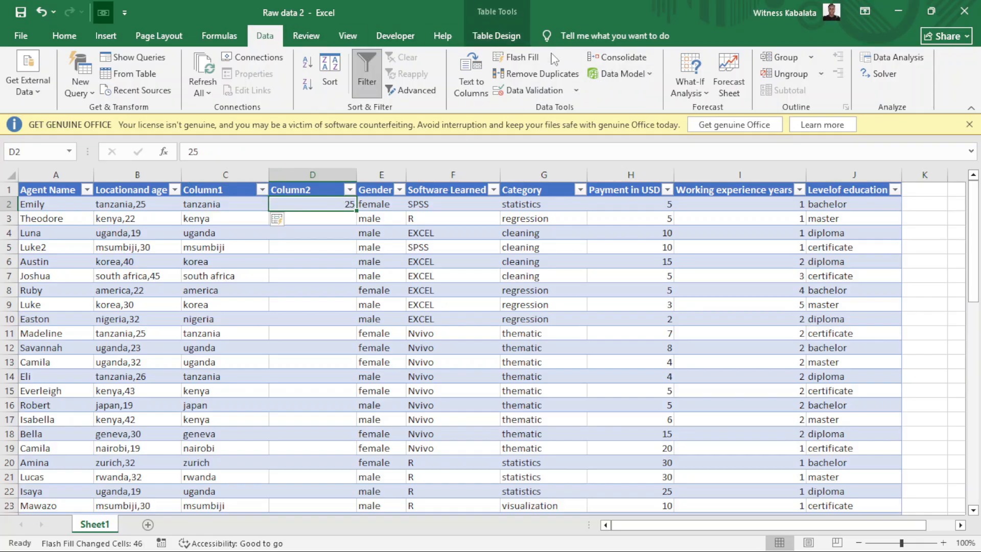
left_click(531, 60)
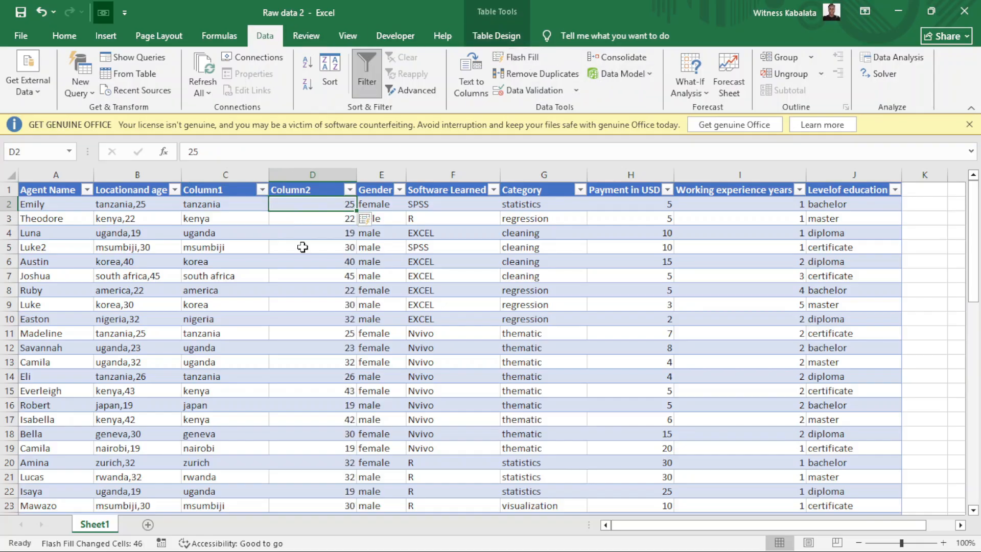
left_click(133, 303)
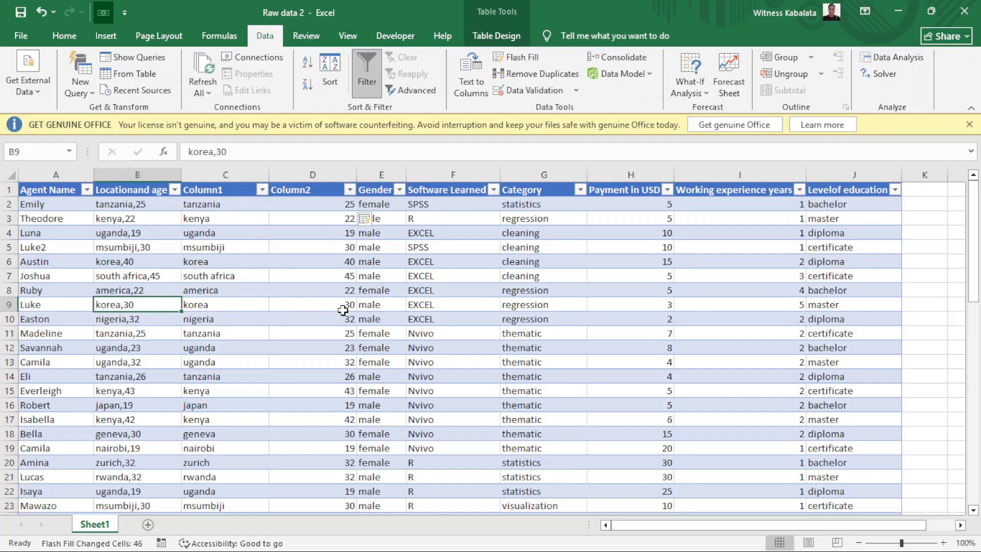
Rename the Column1 and Column2 headers to Location and Age.
left_click(219, 192)
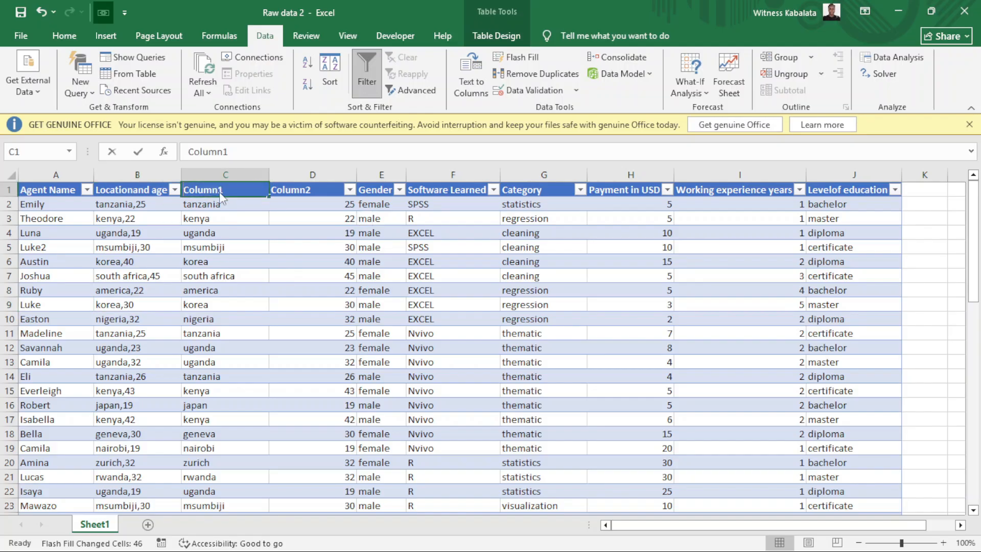
type("Location")
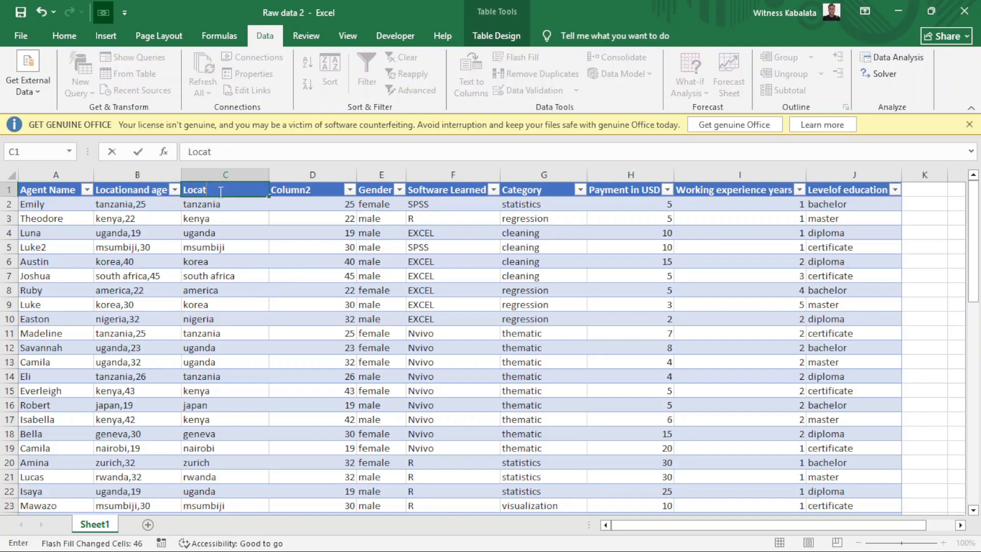
left_click(309, 192)
type("Age")
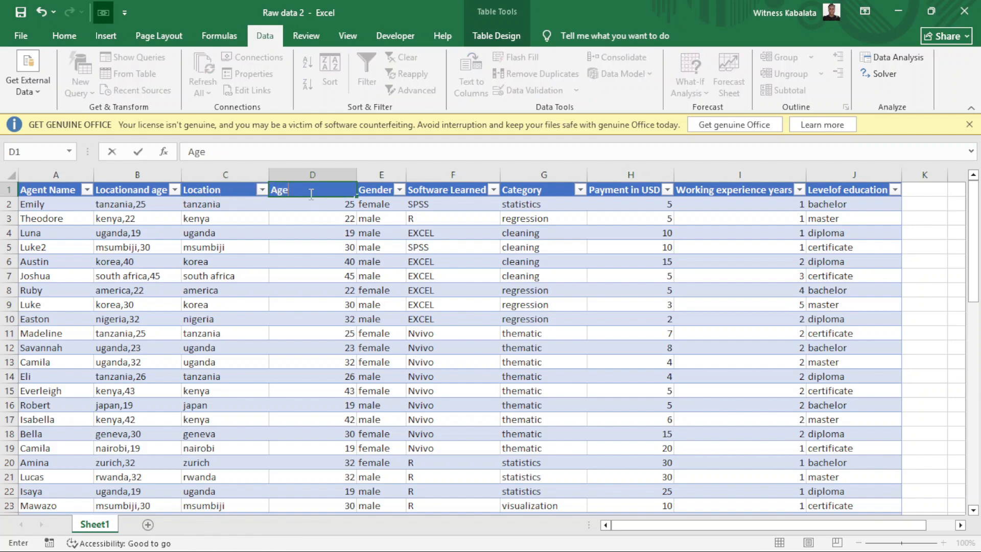
left_click(134, 175)
Delete the combined Locationand age column, undoing an accidental column insert first.
right_click(135, 182)
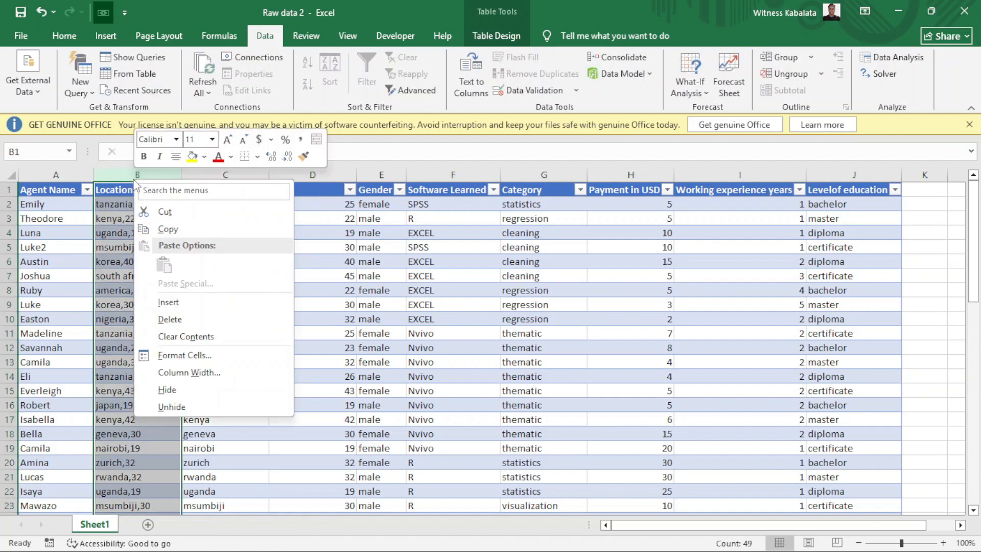
left_click(169, 302)
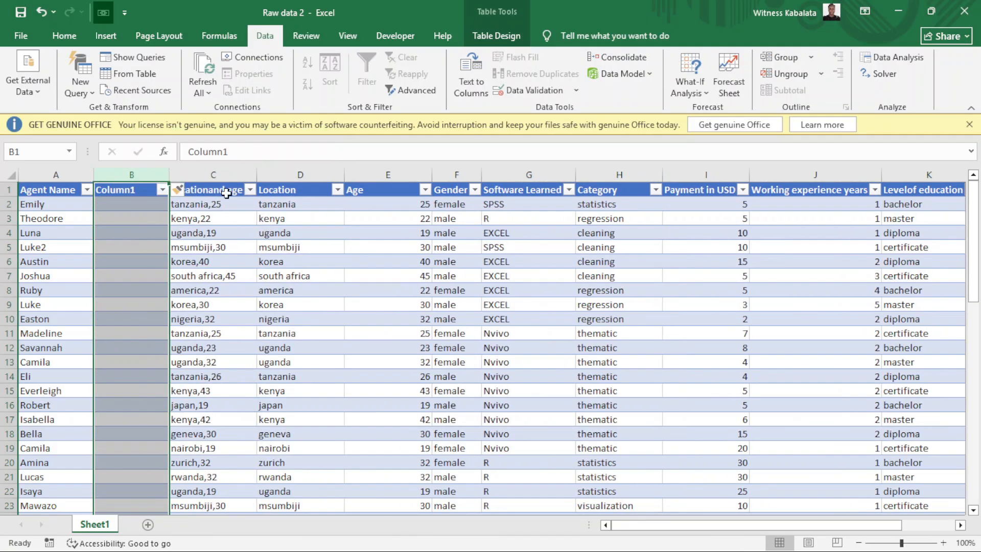
left_click(41, 11)
right_click(143, 179)
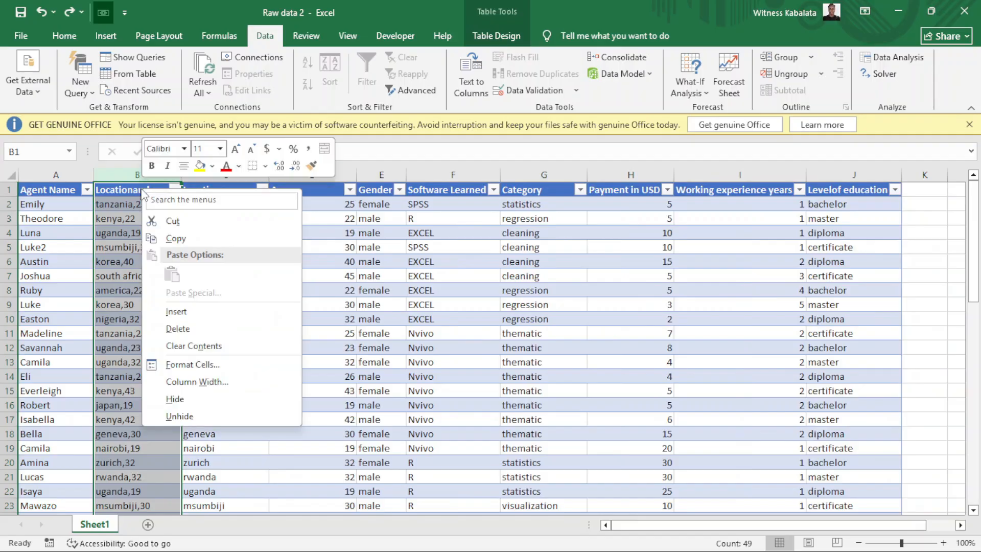
left_click(199, 330)
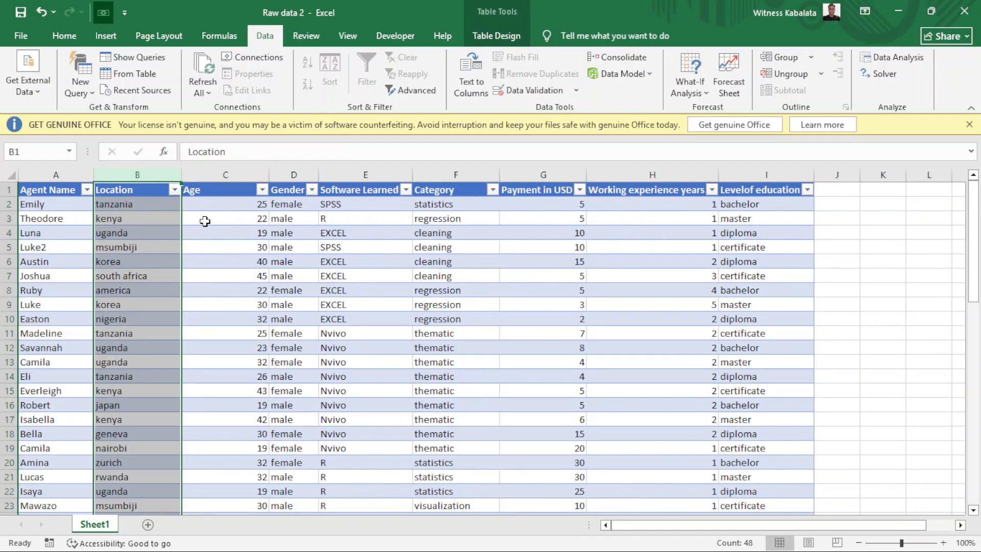
left_click(184, 233)
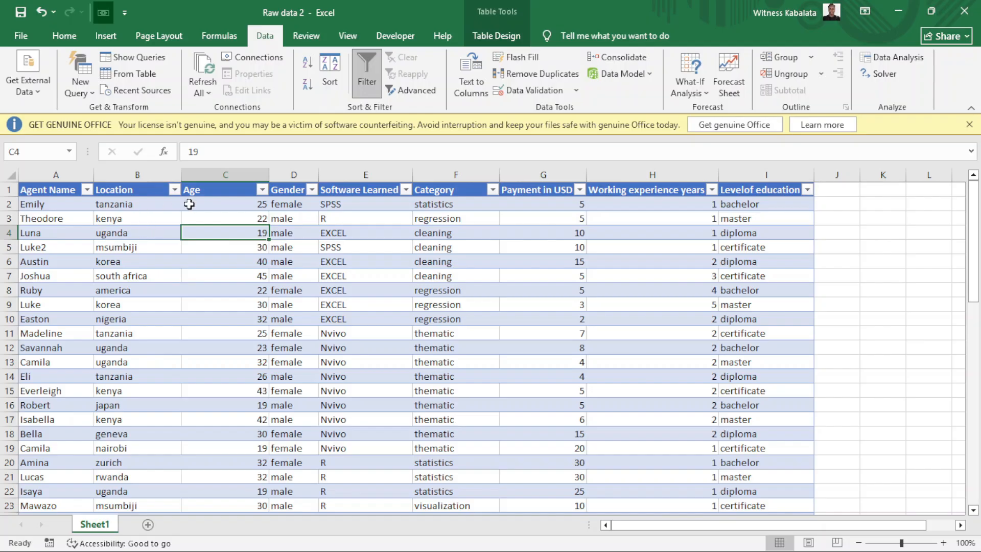
left_click(228, 174)
right_click(229, 176)
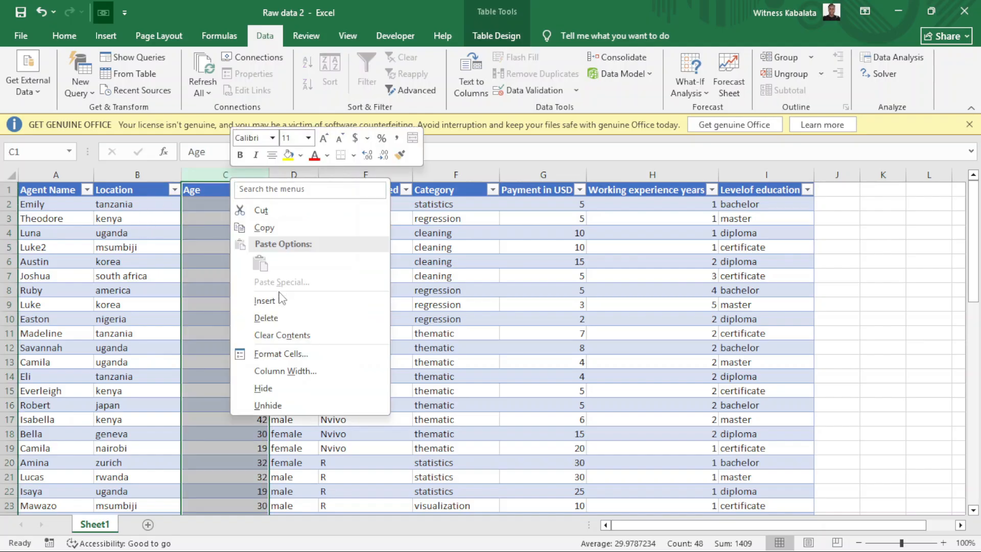
left_click(275, 301)
left_click(232, 200)
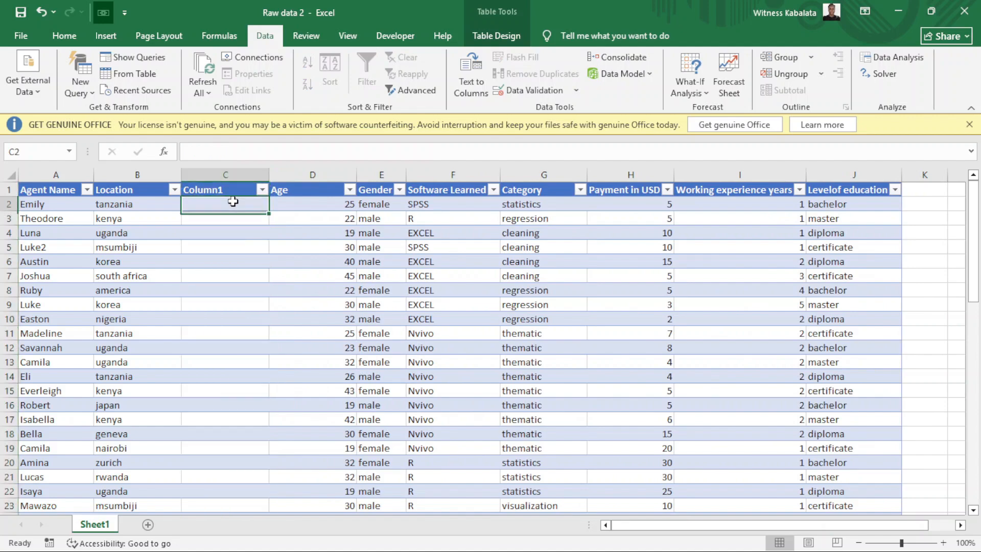
type("=pr")
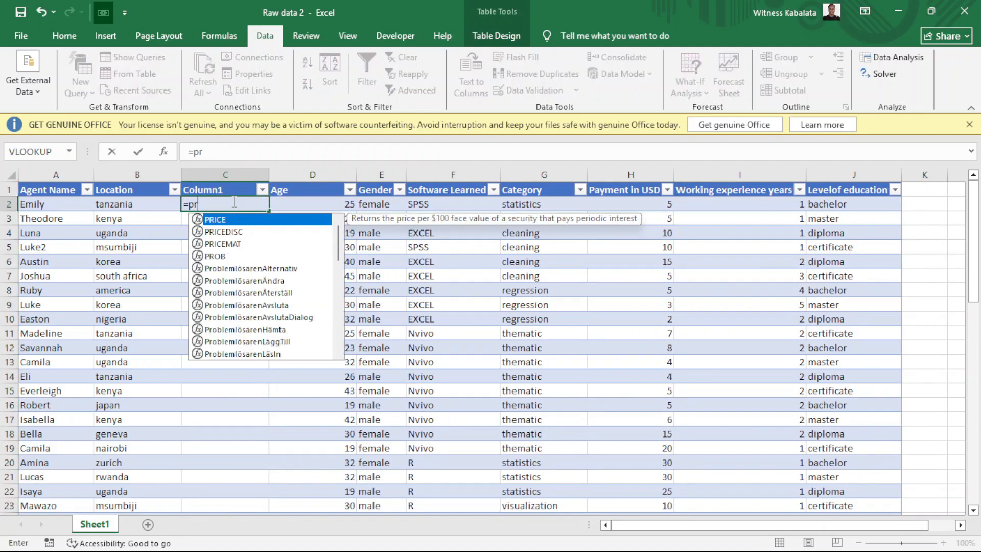
type("op")
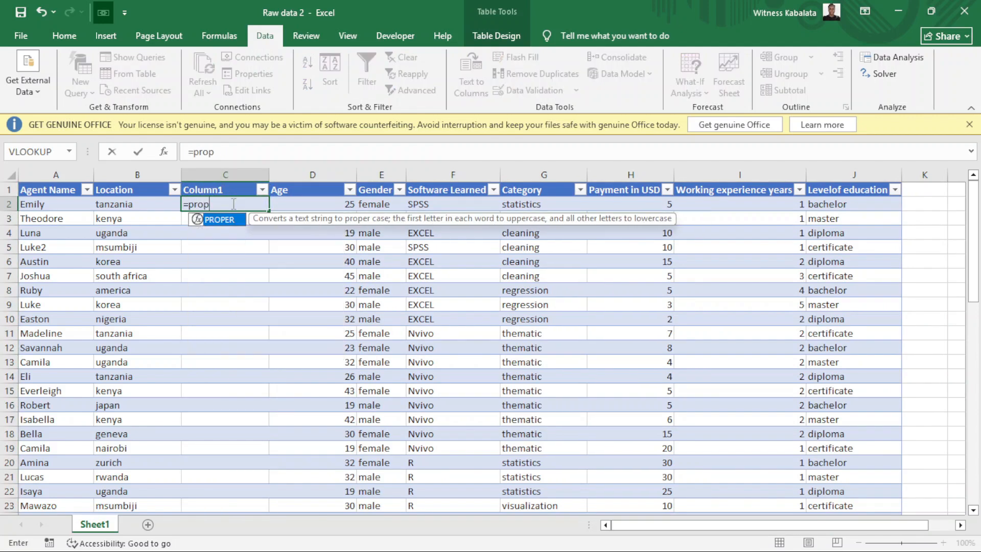
type("er")
double_click(219, 217)
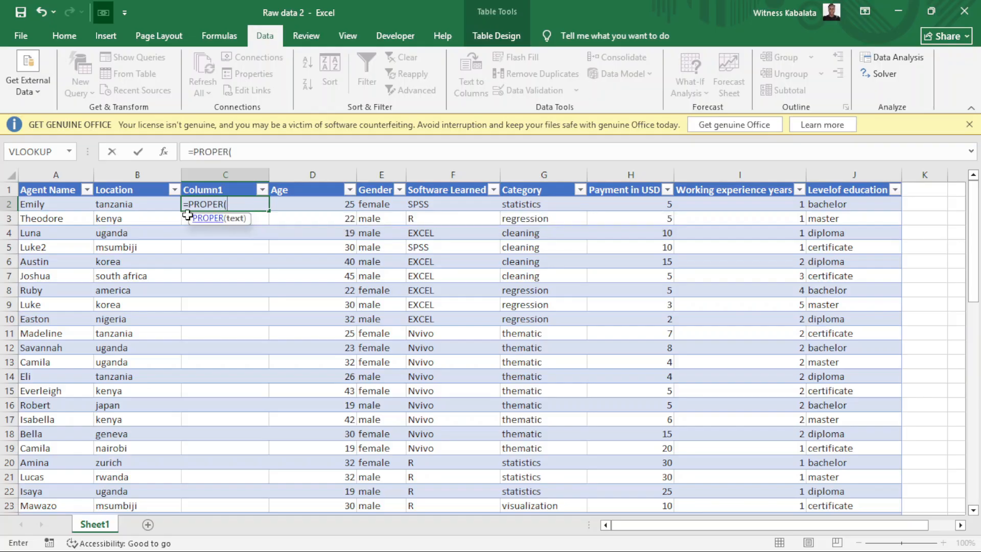
left_click(145, 206)
key("Return")
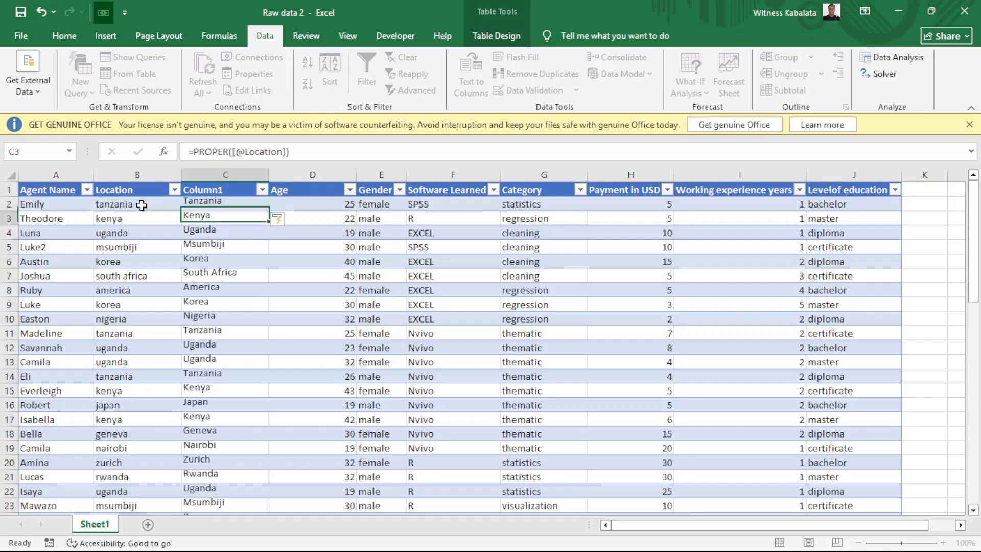
left_click(203, 190)
key("BackSpace")
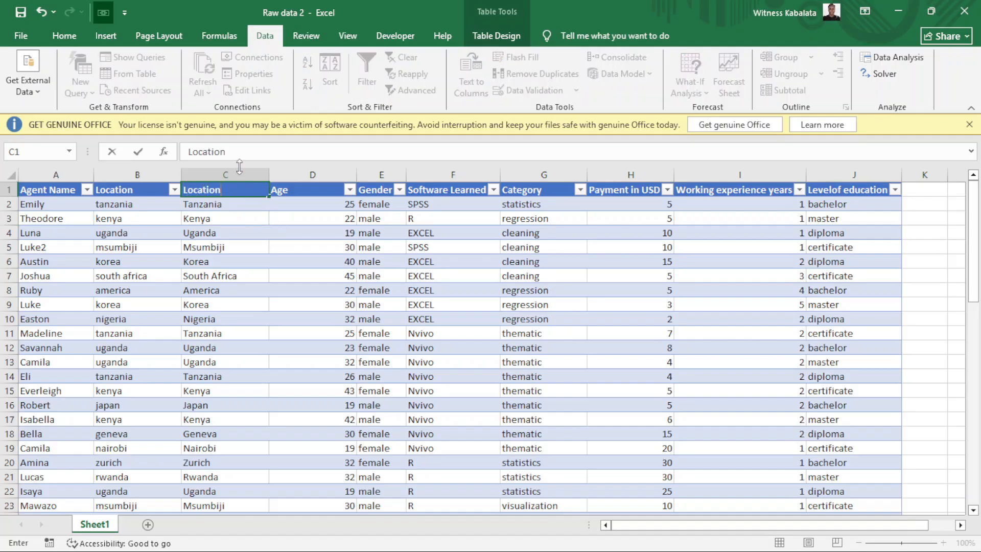
Head the new column Location (Excel makes it Location2) and select its data.
type("Location")
key("Return")
left_click(227, 190)
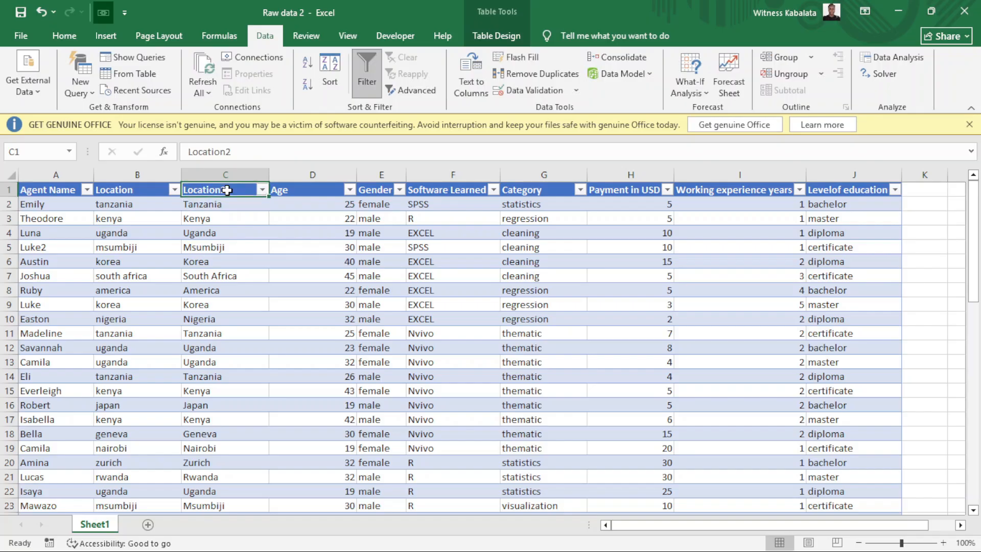
key("ctrl+shift+Down")
left_click_drag(227, 190, 450, 477)
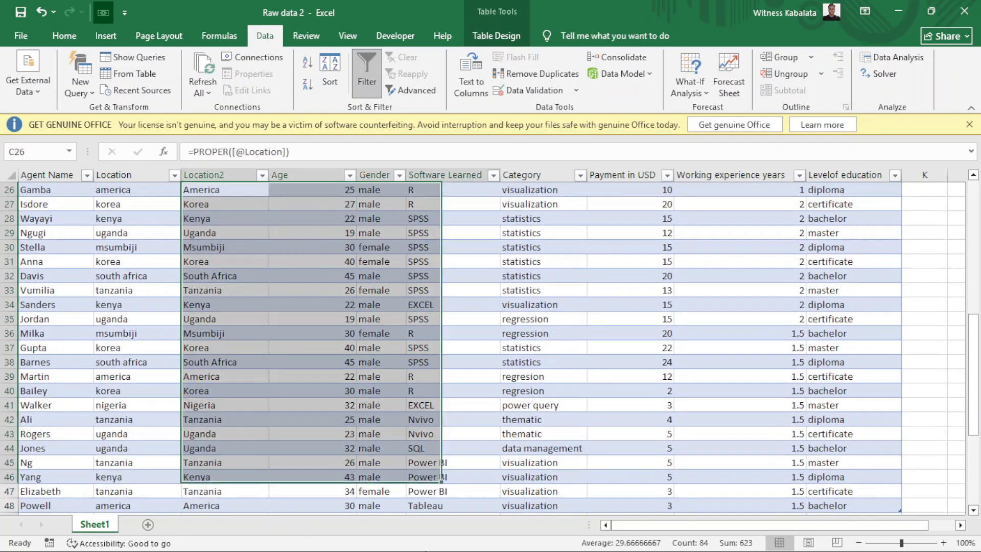
scroll(245, 332, "up", 8)
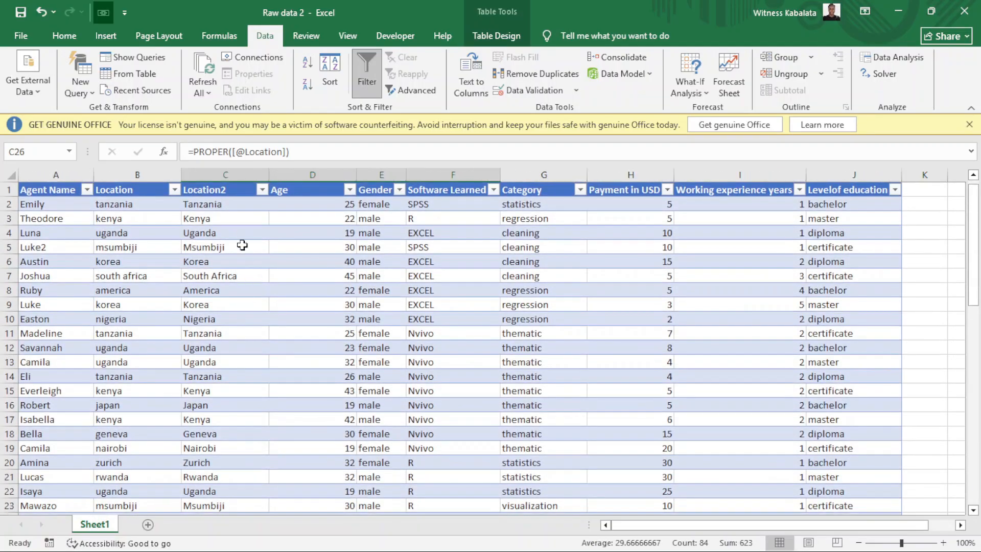
left_click(215, 188)
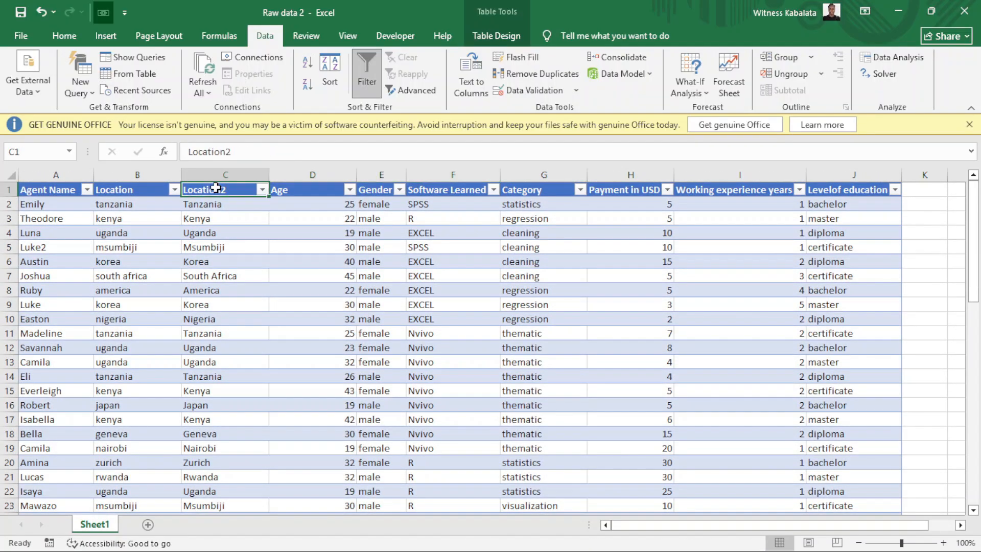
key("ctrl+shift+Down")
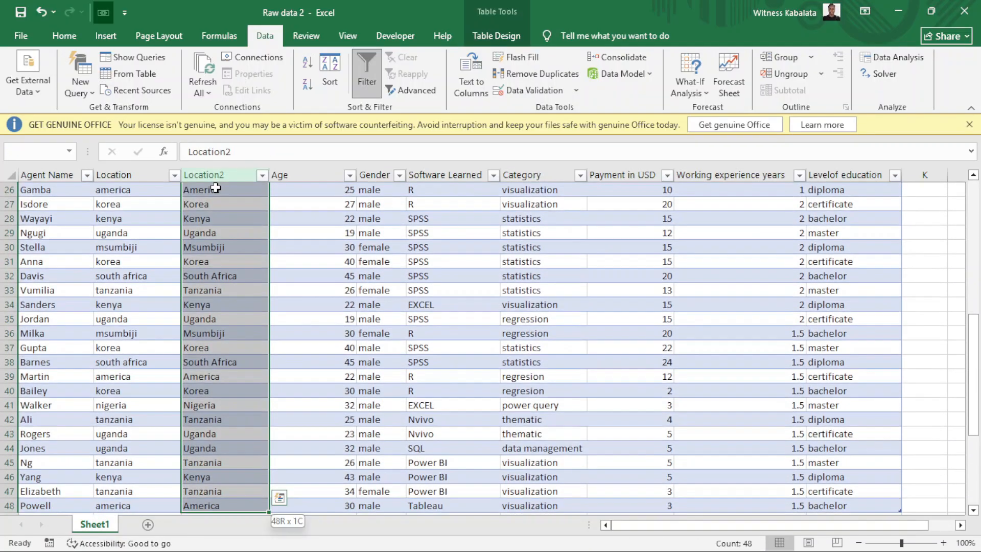
scroll(212, 189, "up", 8)
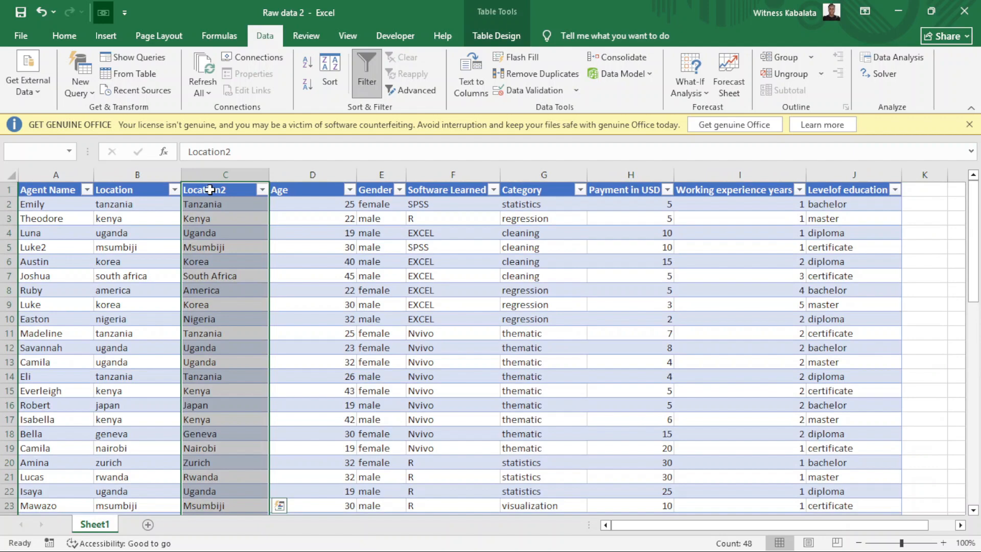
Copy the Location2 column and paste it over itself as plain values.
right_click(212, 190)
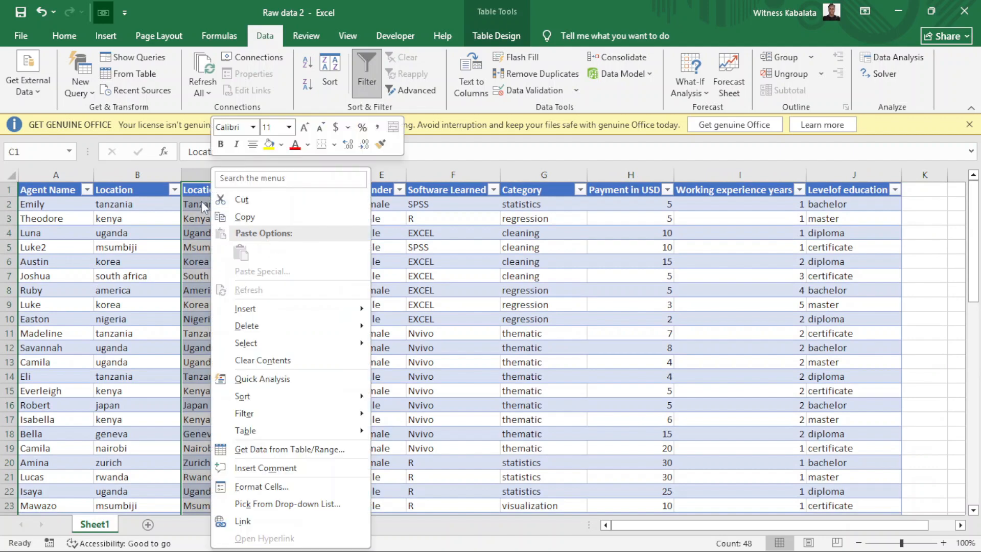
key("Escape")
right_click(190, 192)
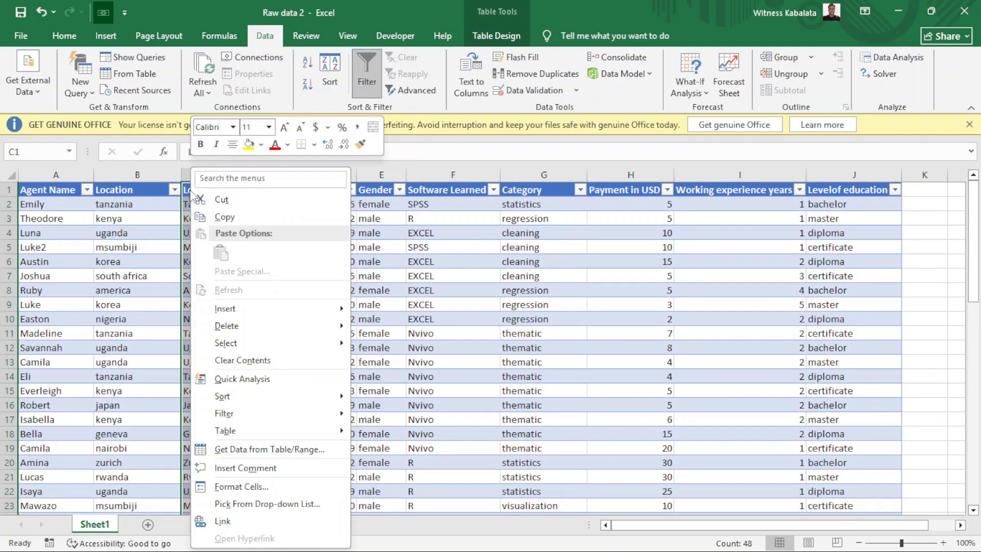
key("Escape")
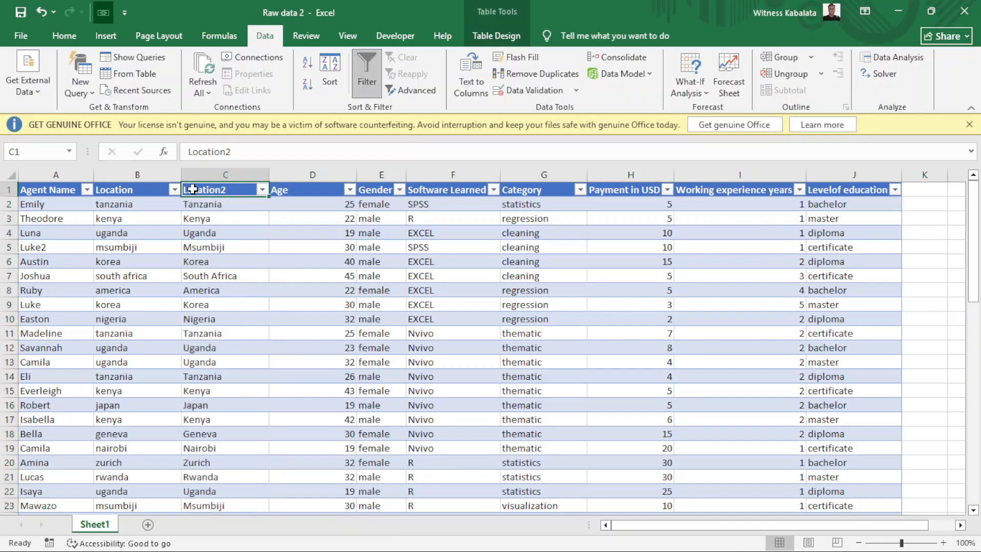
right_click(193, 192)
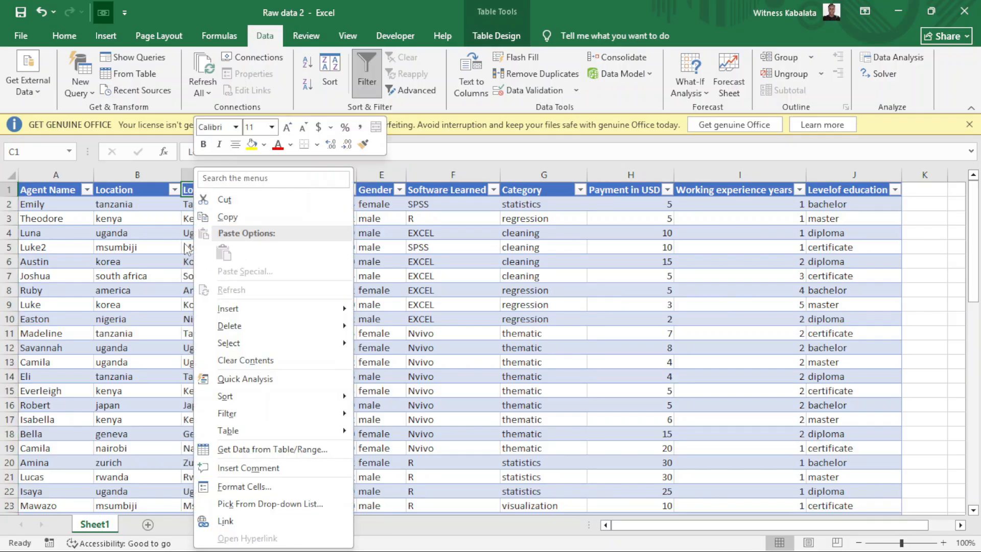
key("Escape")
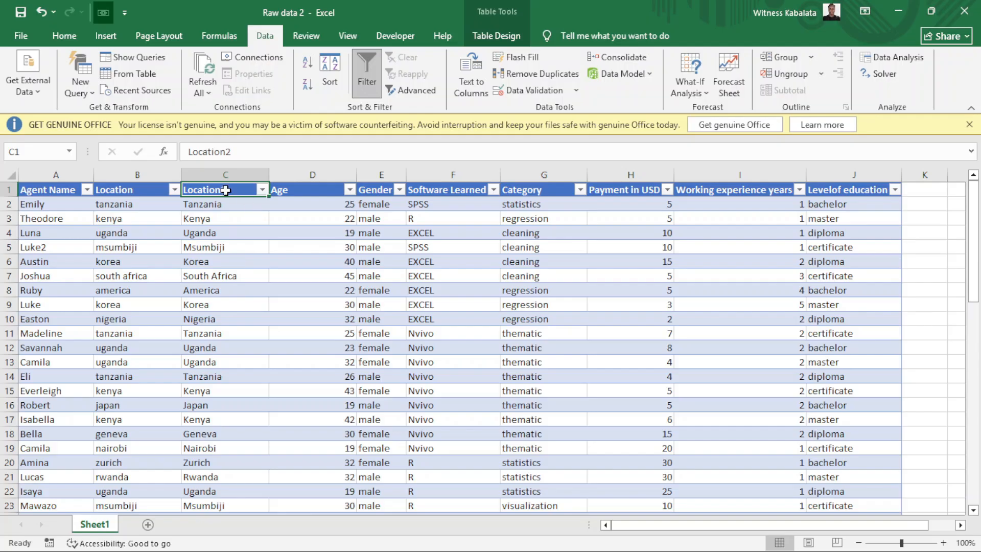
key("ctrl+shift+Down")
scroll(225, 190, "up", 8)
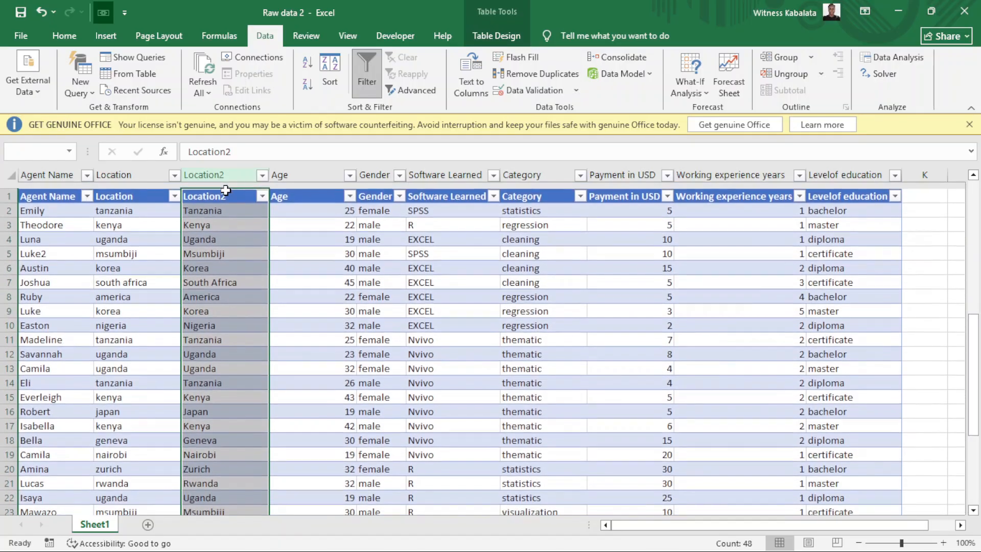
right_click(224, 191)
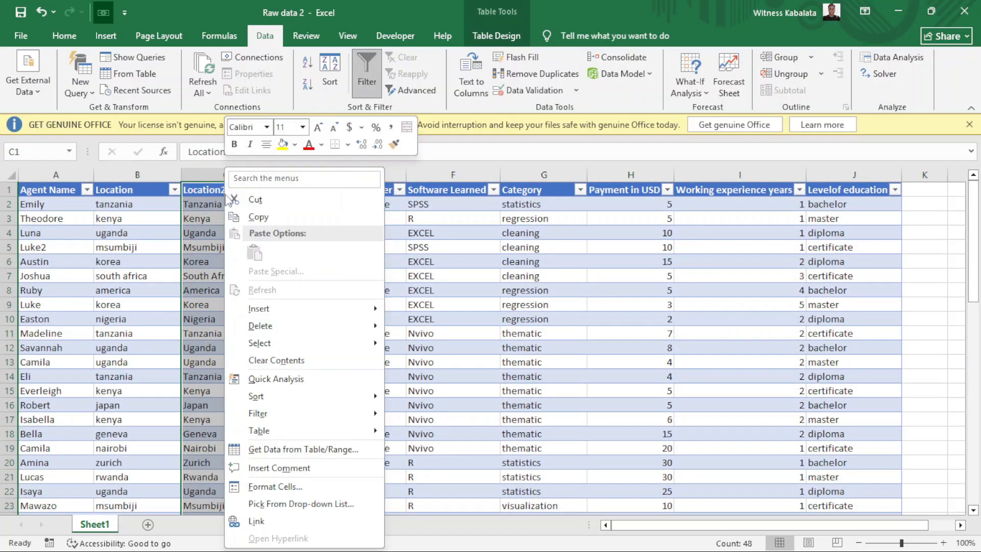
key("Escape")
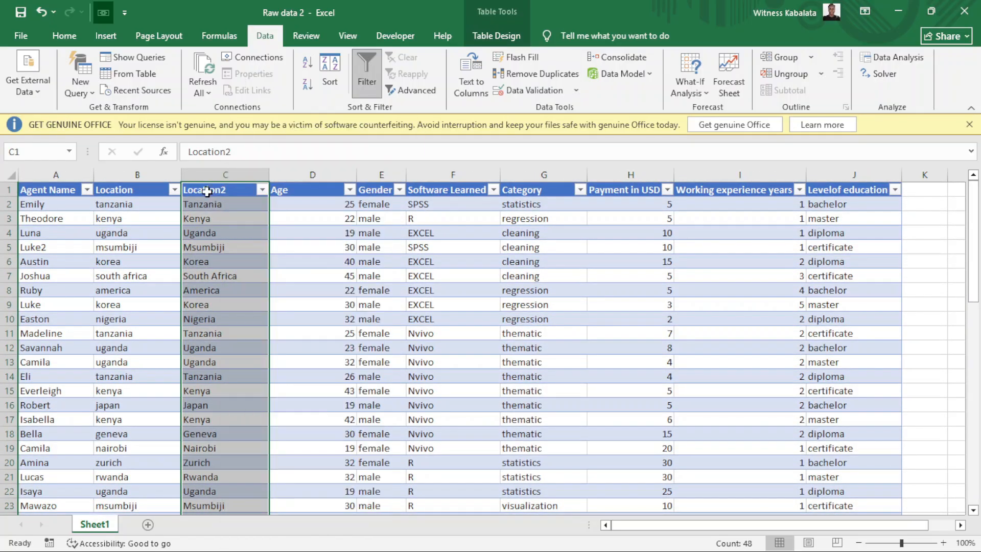
right_click(207, 192)
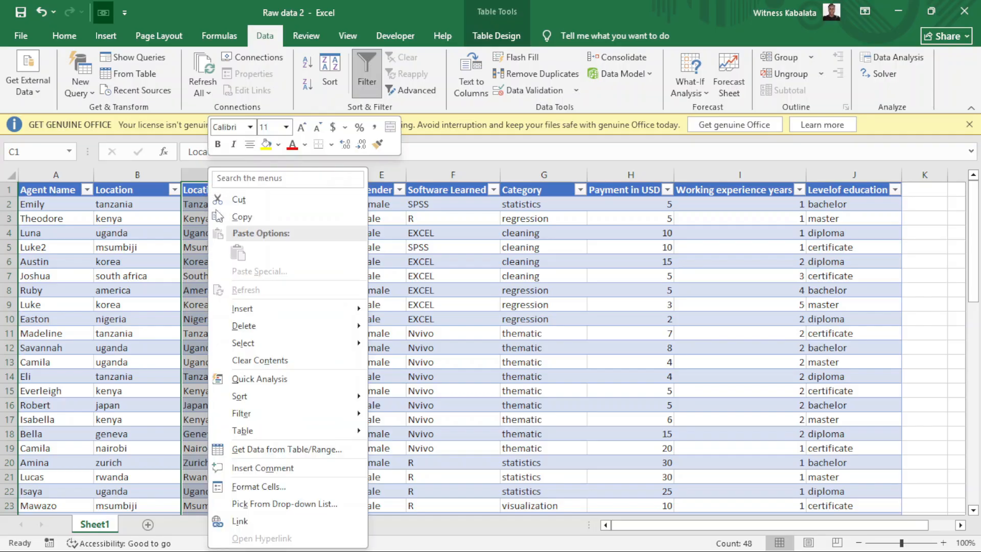
left_click(243, 219)
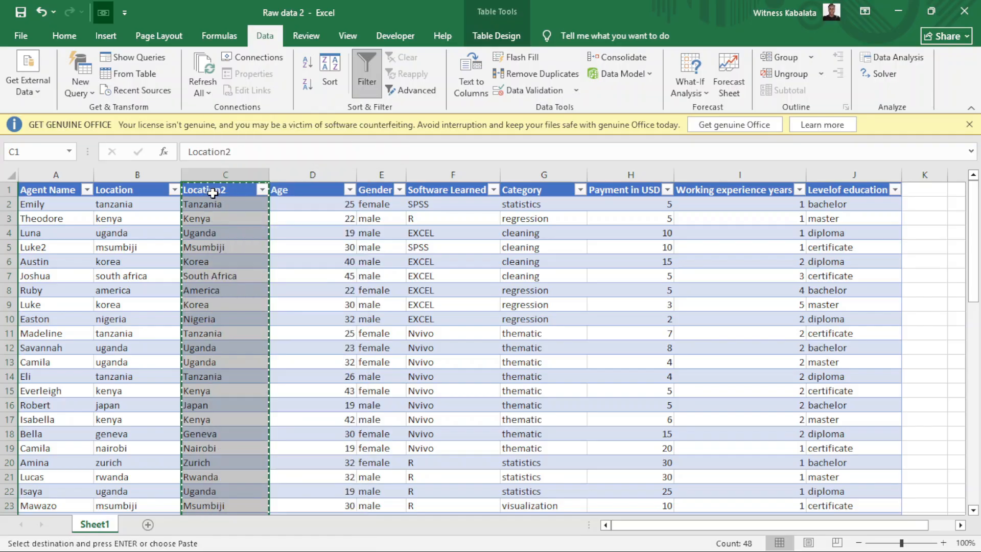
right_click(213, 192)
left_click(267, 258)
key("Escape")
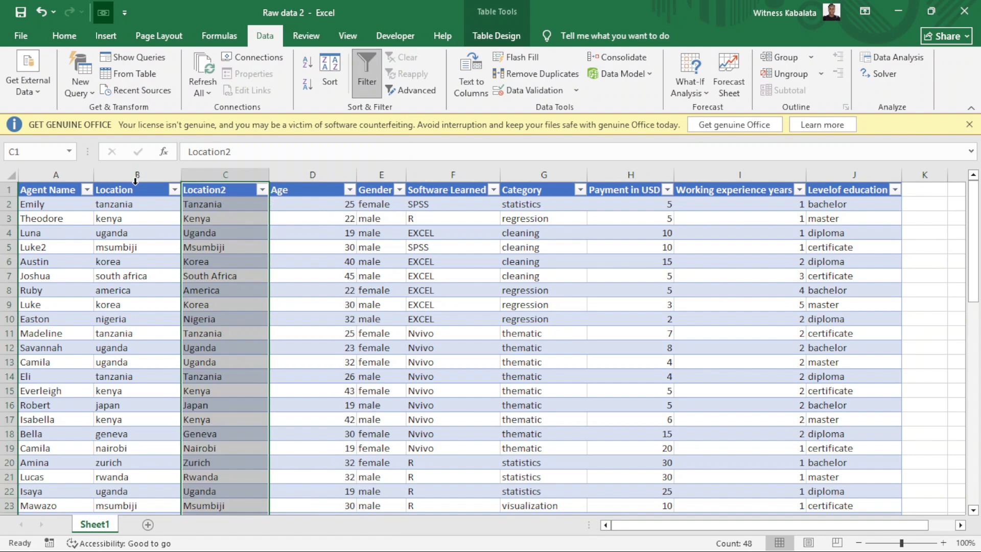
Delete the lowercase Location column and rename the Location2 header to Location.
left_click(132, 175)
right_click(133, 176)
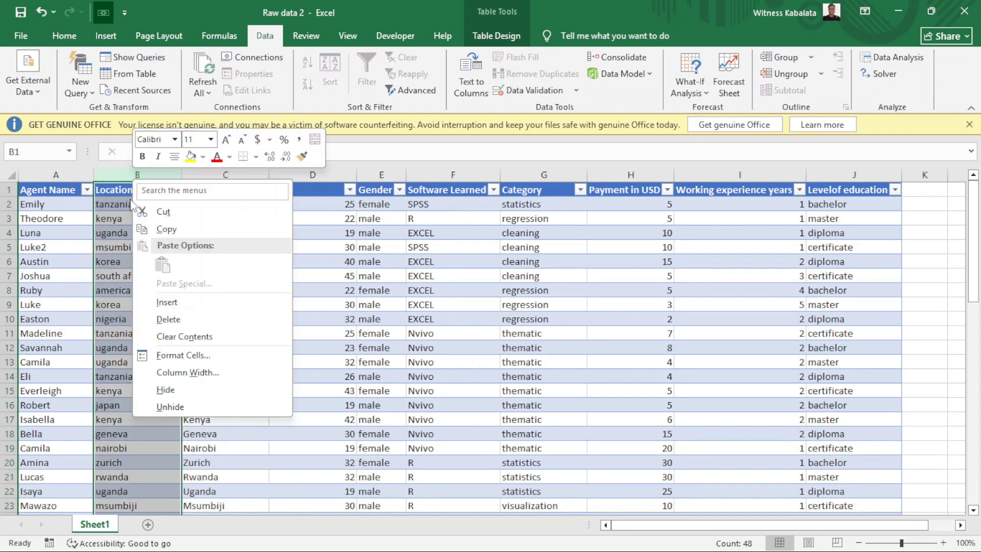
left_click(162, 319)
left_click(239, 151)
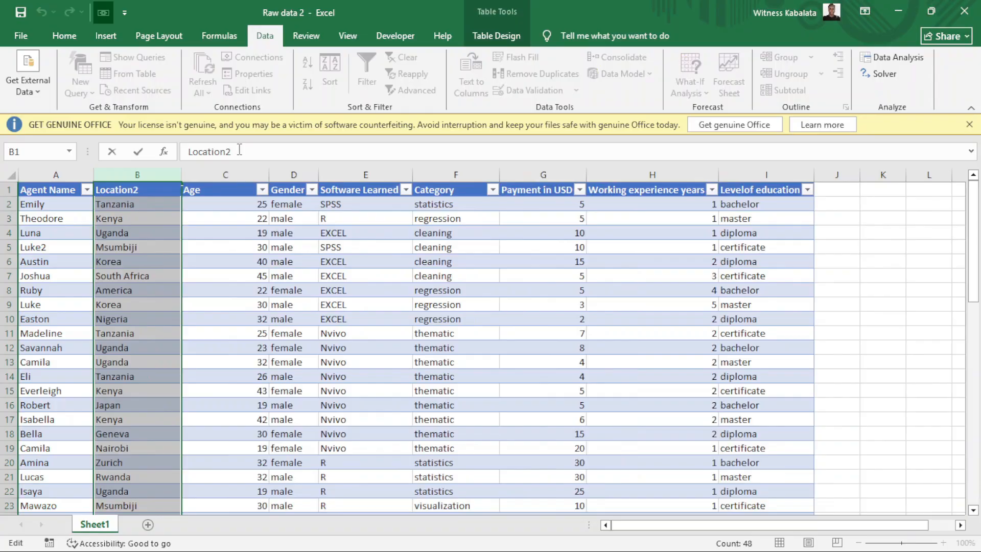
key("BackSpace")
key("Return")
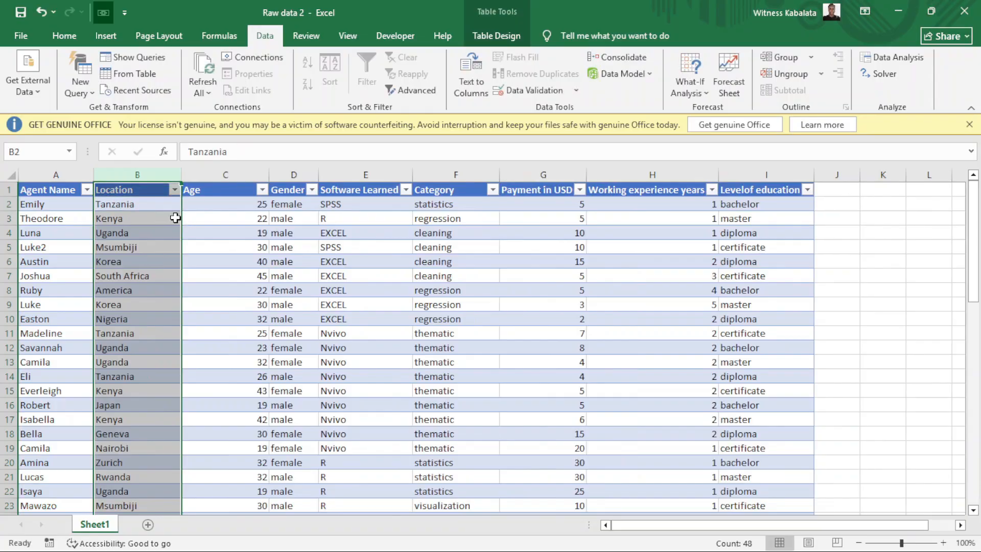
left_click(244, 221)
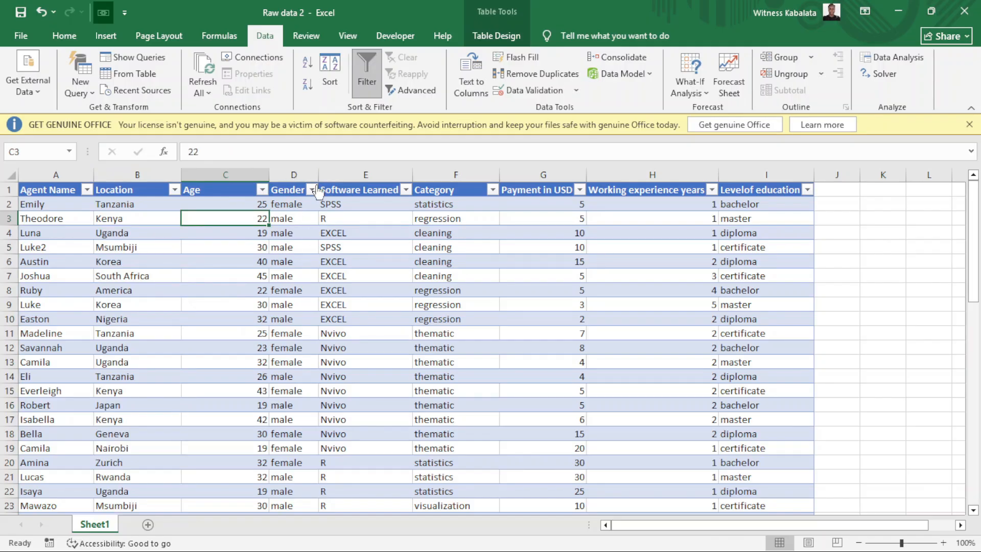
left_click(338, 174)
right_click(339, 174)
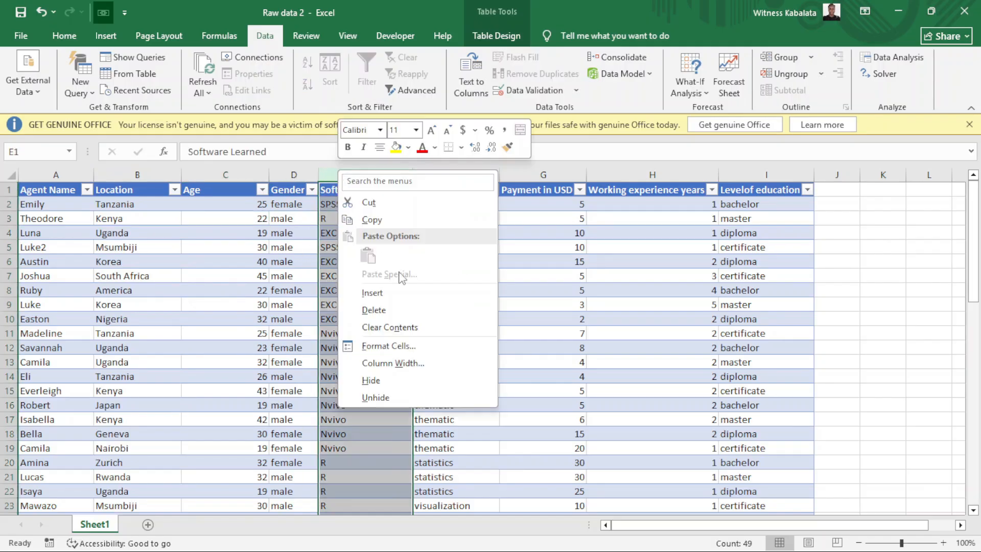
left_click(372, 293)
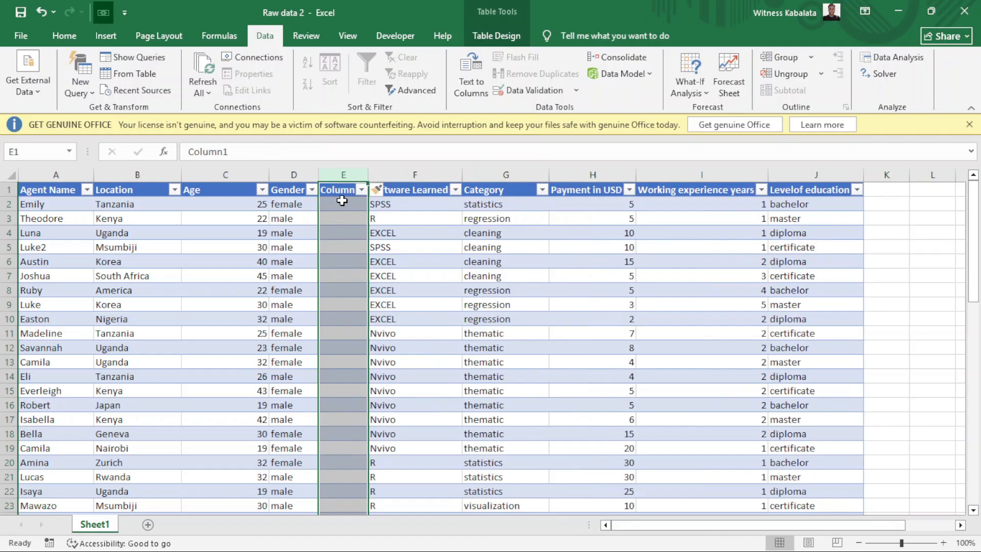
left_click(341, 201)
type("=prop")
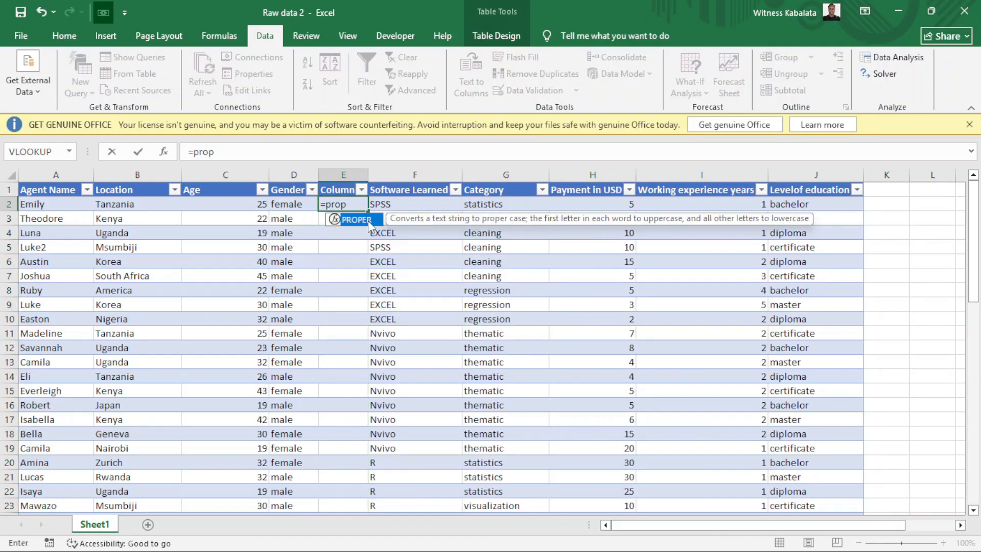
double_click(356, 219)
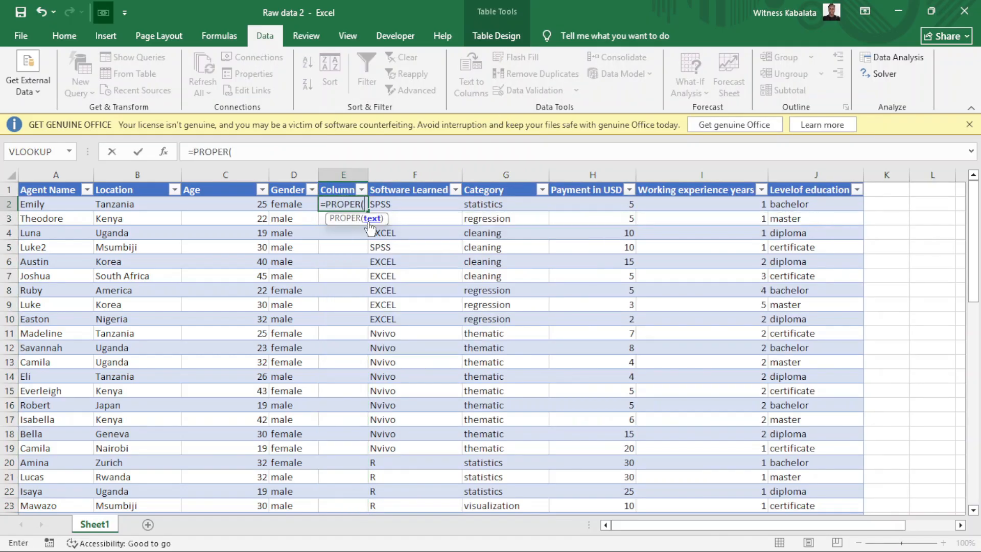
left_click(285, 205)
key("Return")
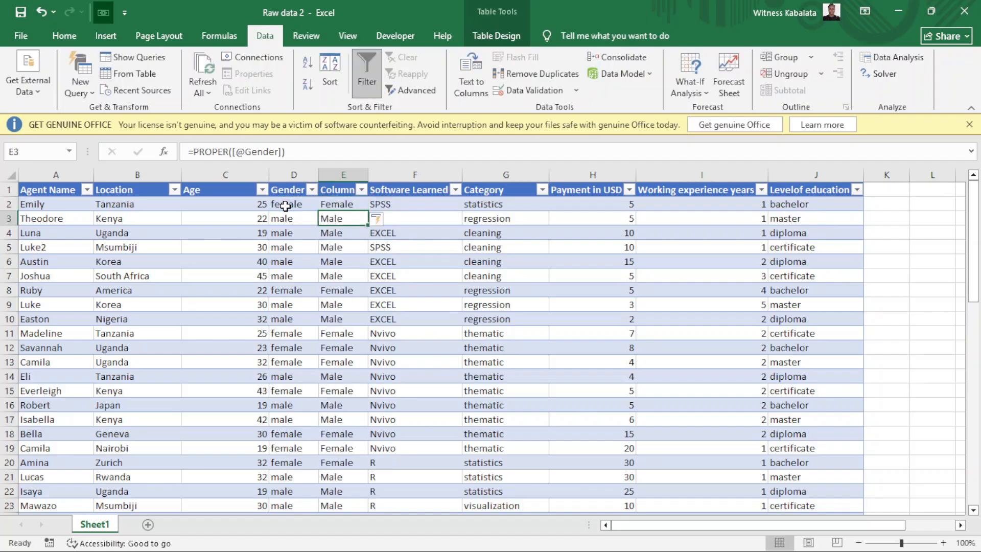
Copy the proper-cased column and paste it over itself as values.
left_click(343, 190)
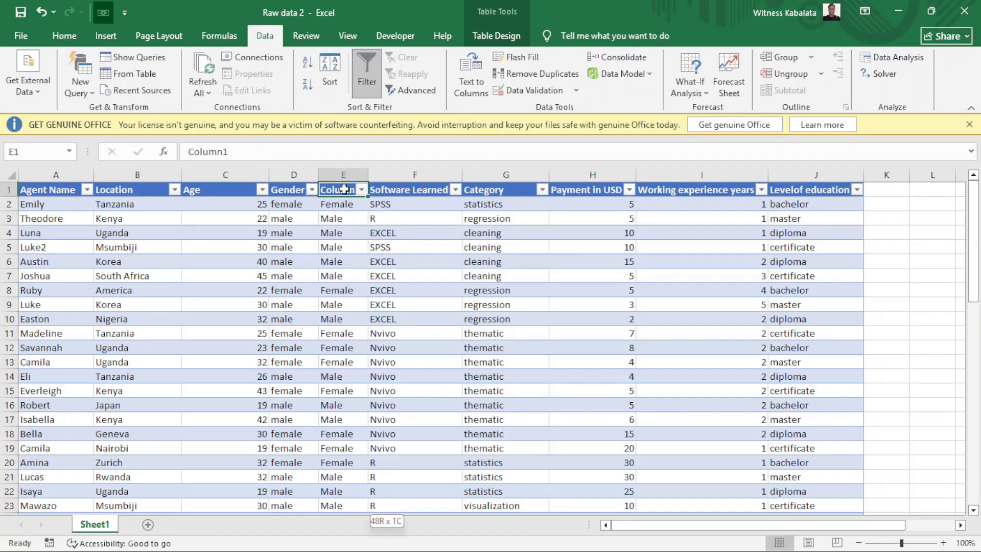
key("ctrl+shift+Down")
scroll(343, 189, "up", 8)
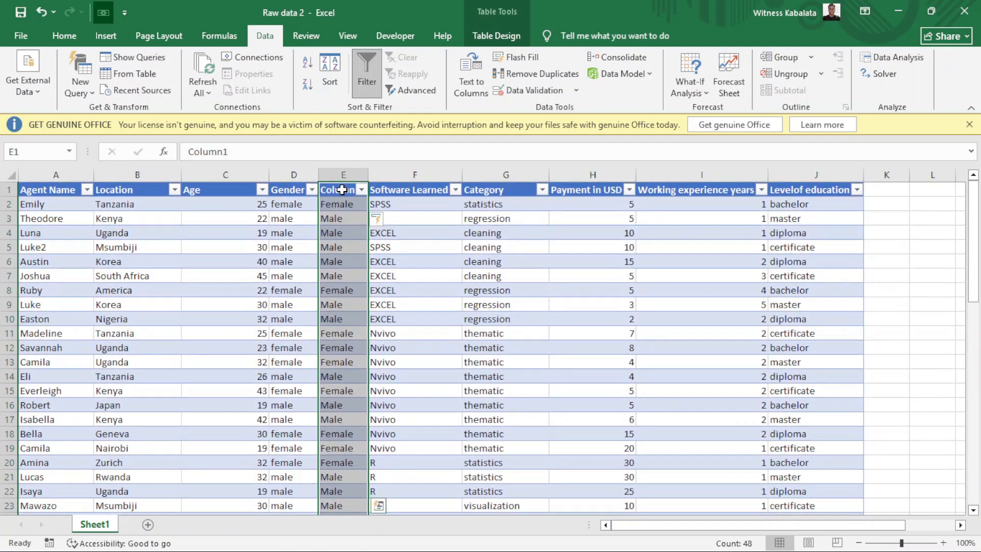
right_click(344, 190)
left_click(381, 217)
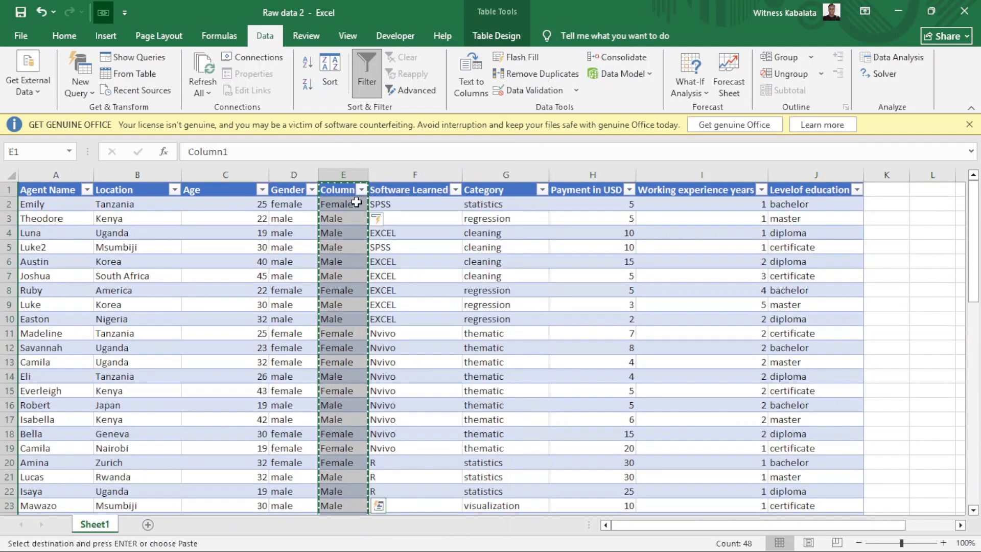
right_click(353, 191)
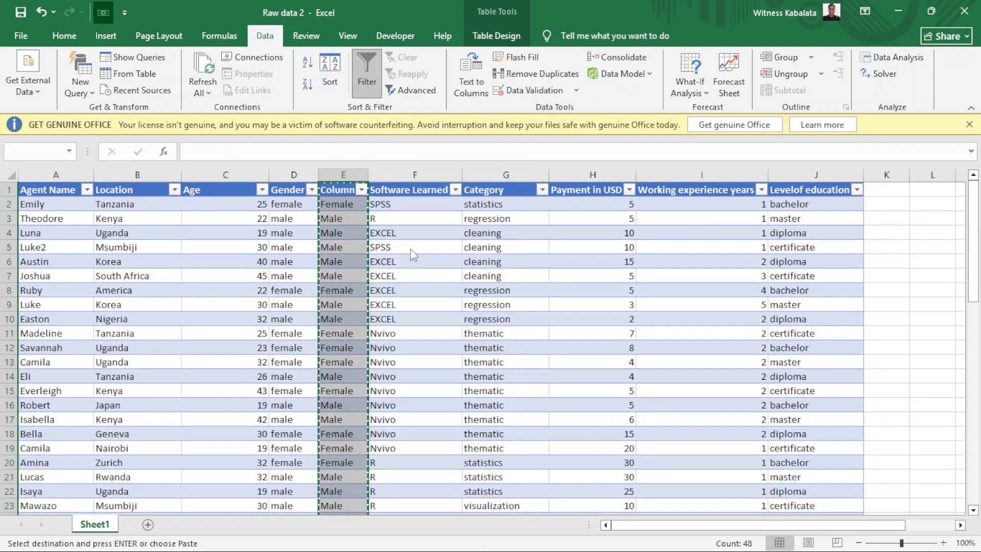
left_click(404, 252)
key("Escape")
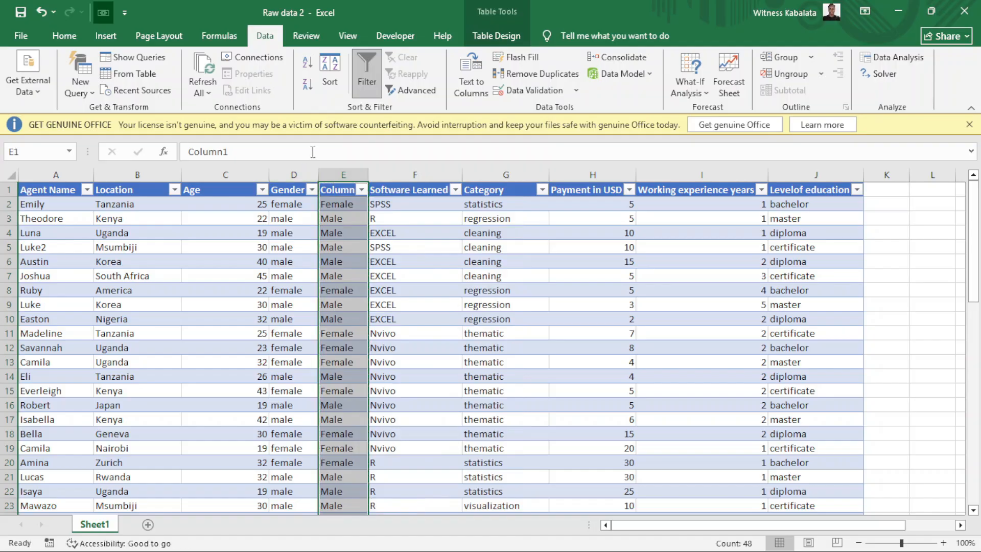
Delete the lowercase Gender column and start typing a Gender header over Column1.
left_click(295, 175)
right_click(296, 176)
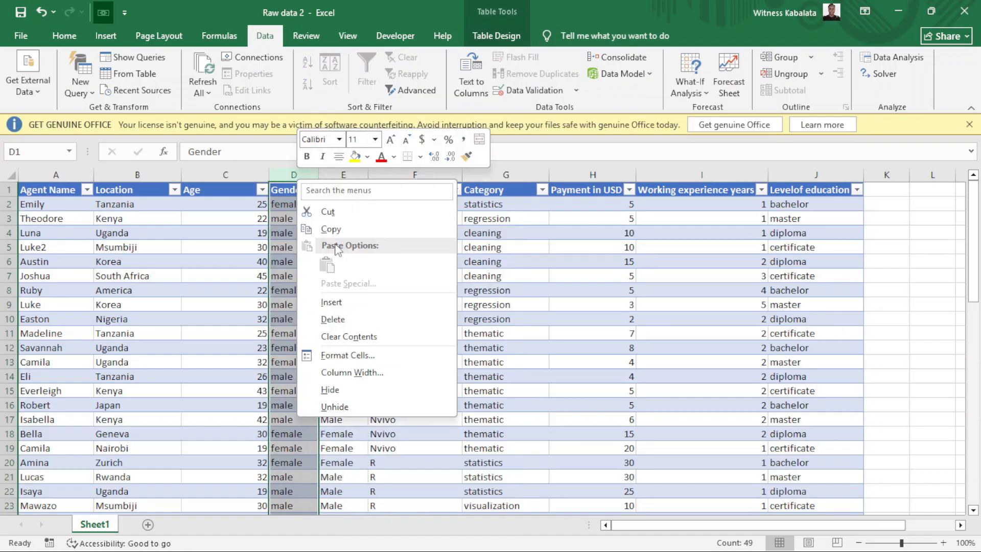
left_click(332, 320)
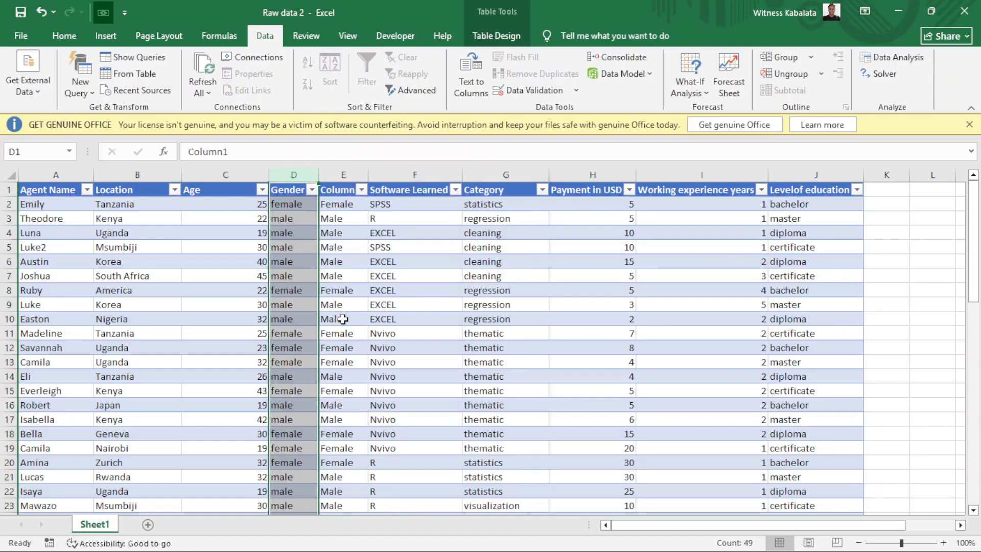
left_click(293, 189)
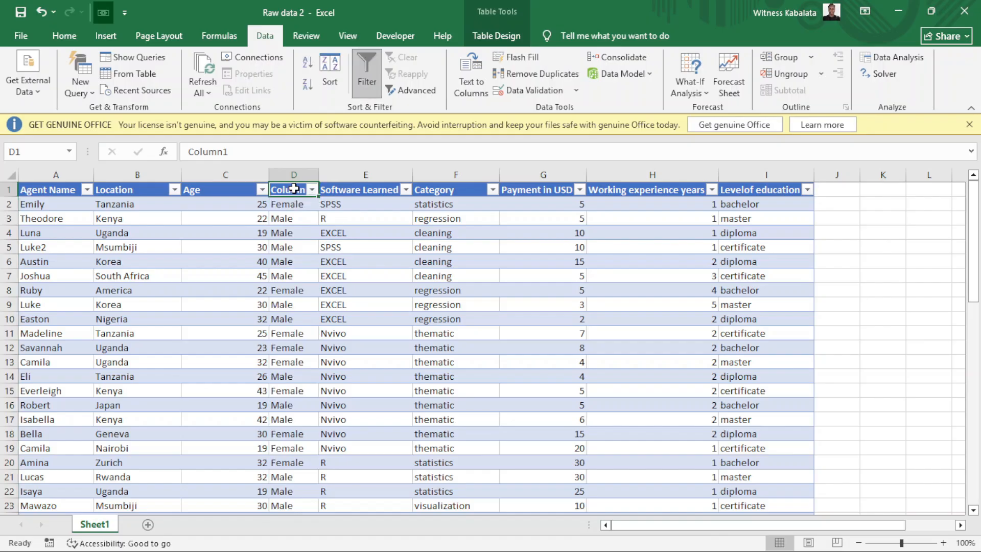
type("G")
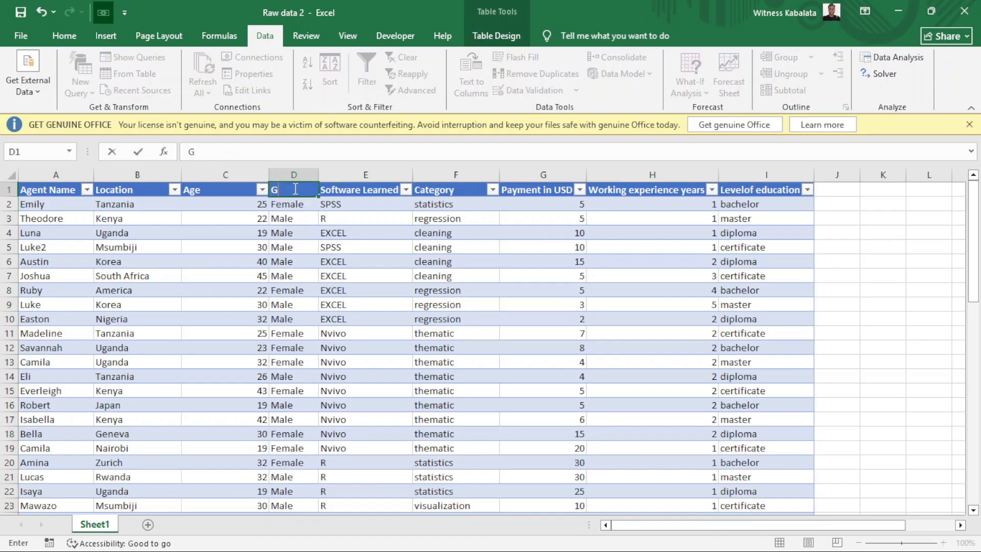
type("endd")
left_click(142, 206)
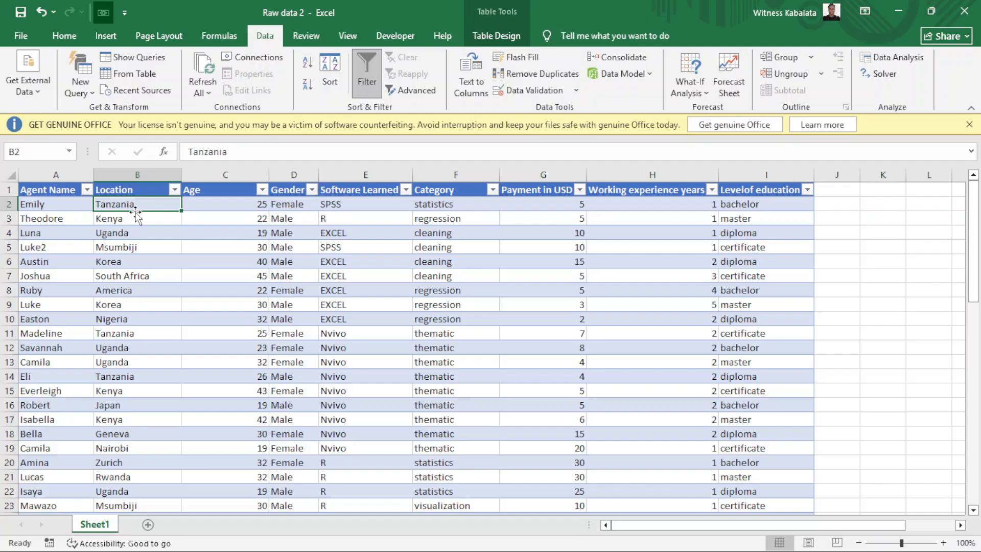
left_click(127, 334)
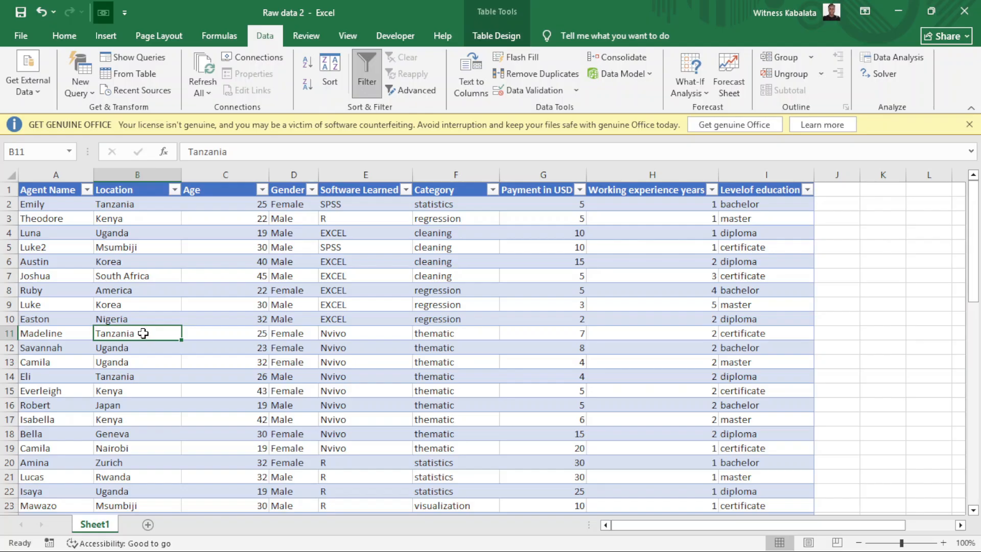
double_click(143, 333)
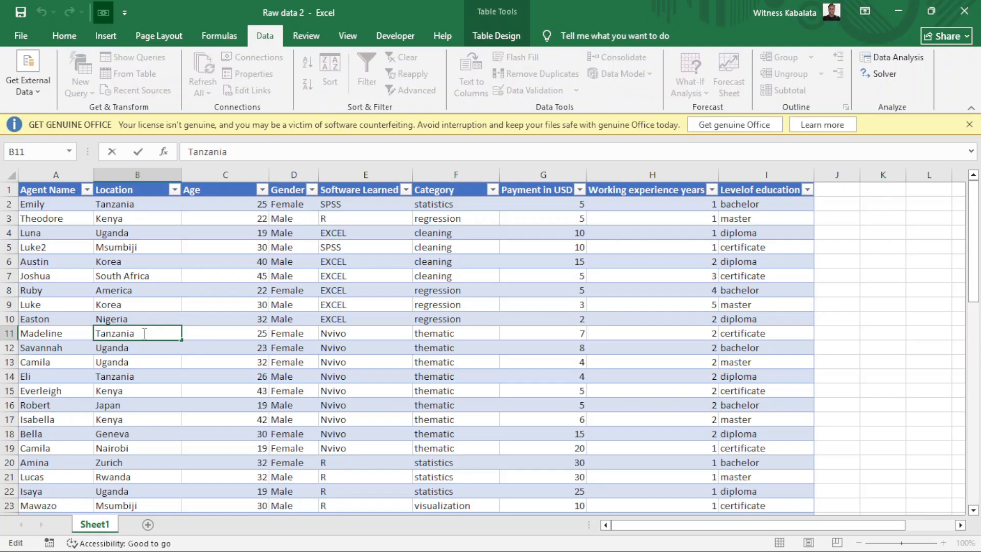
key("BackSpace")
type("a")
left_click(138, 204)
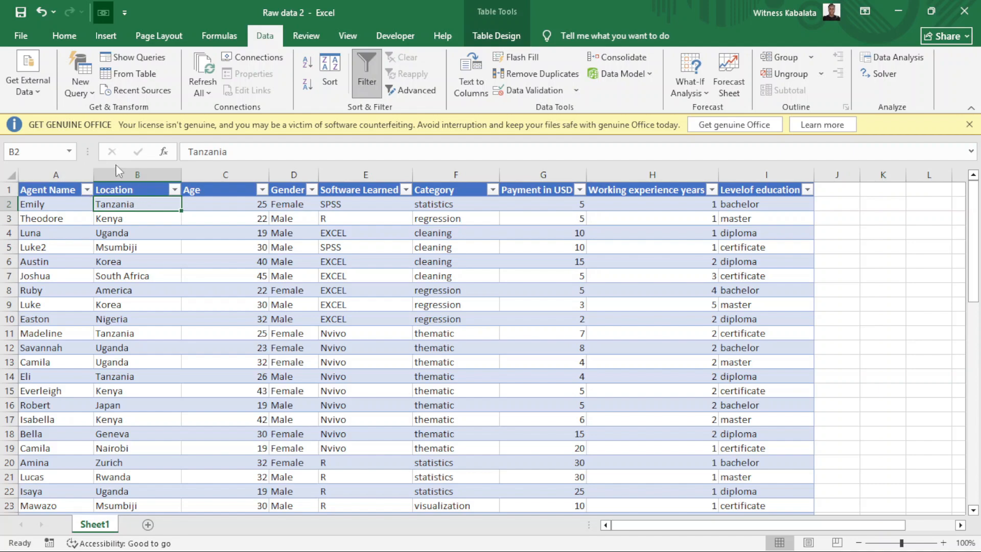
left_click(213, 171)
right_click(214, 174)
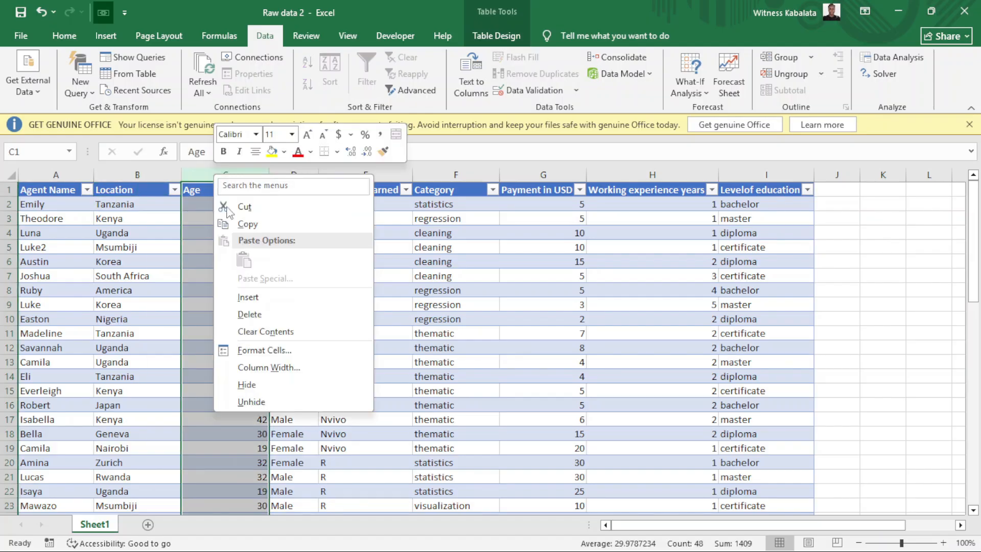
left_click(242, 298)
left_click(209, 209)
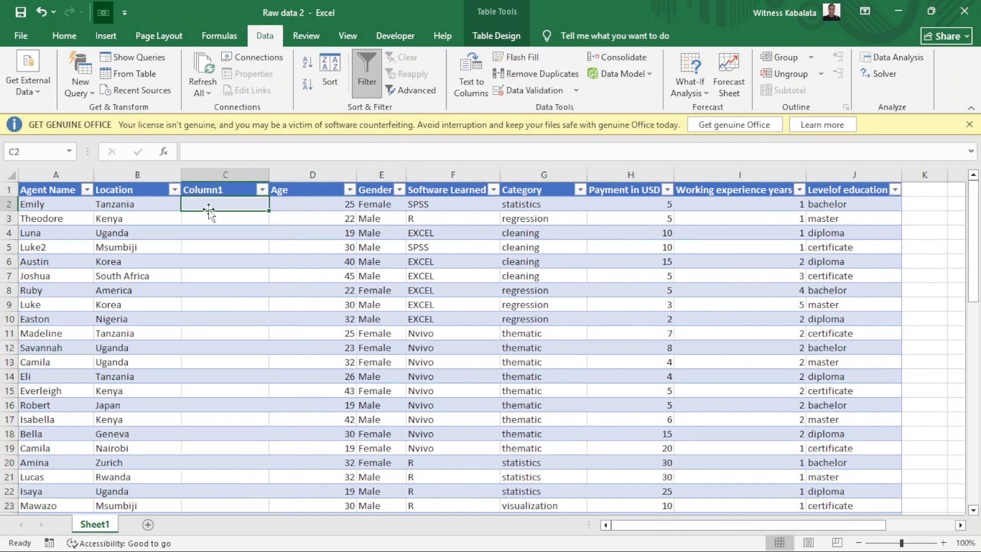
type("=trim")
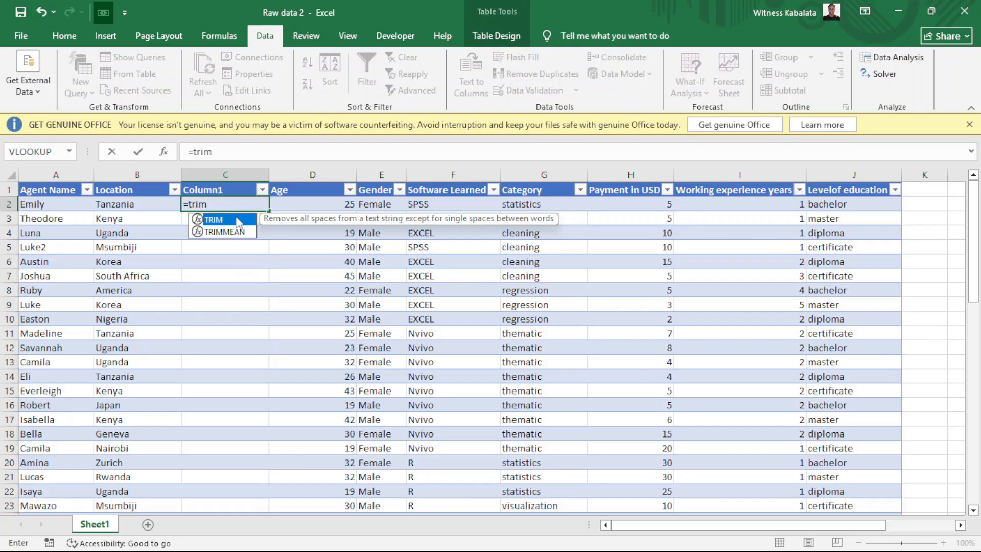
double_click(238, 221)
left_click(143, 209)
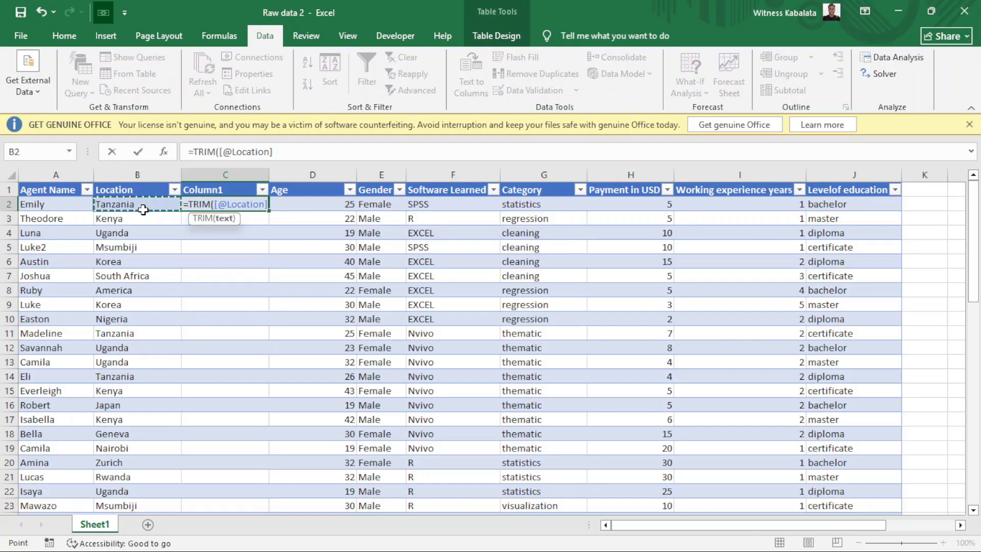
key("Return")
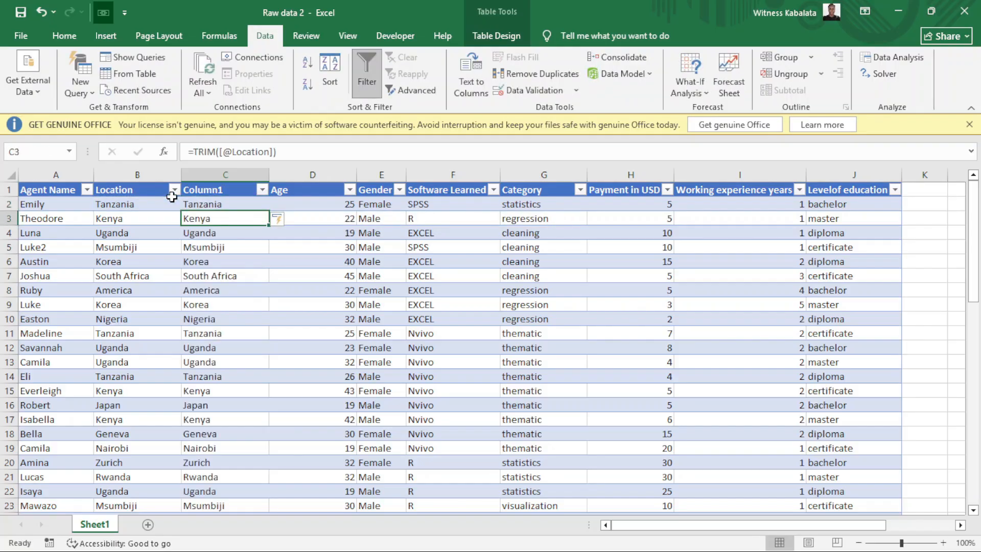
Copy the trimmed Column1 and paste it back as fixed values.
left_click(216, 189)
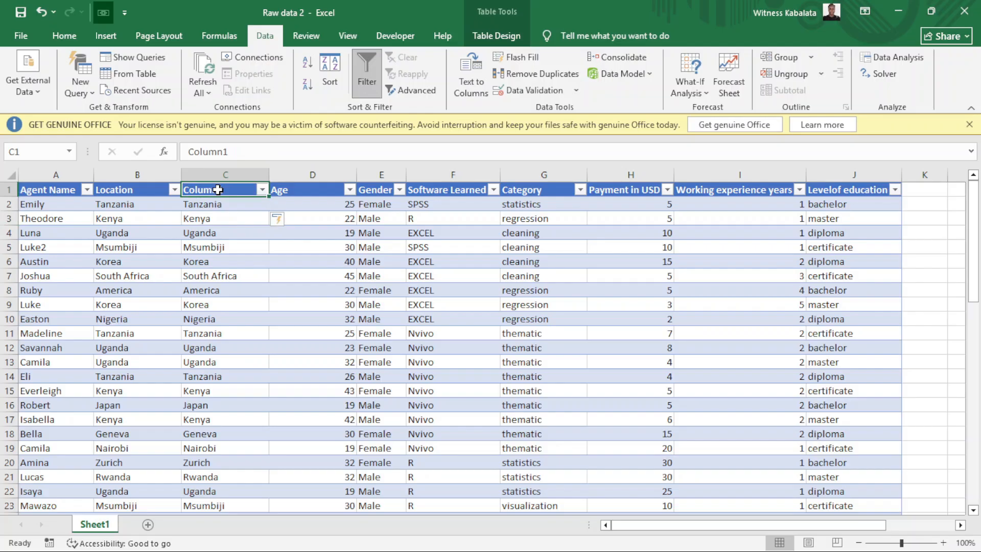
key("ctrl+shift+Down")
right_click(218, 190)
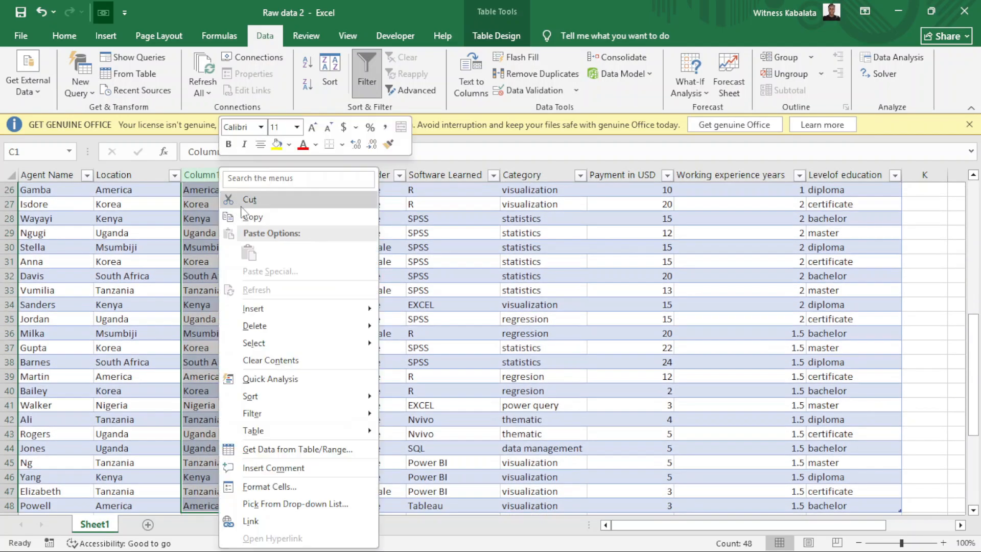
left_click(250, 219)
right_click(238, 223)
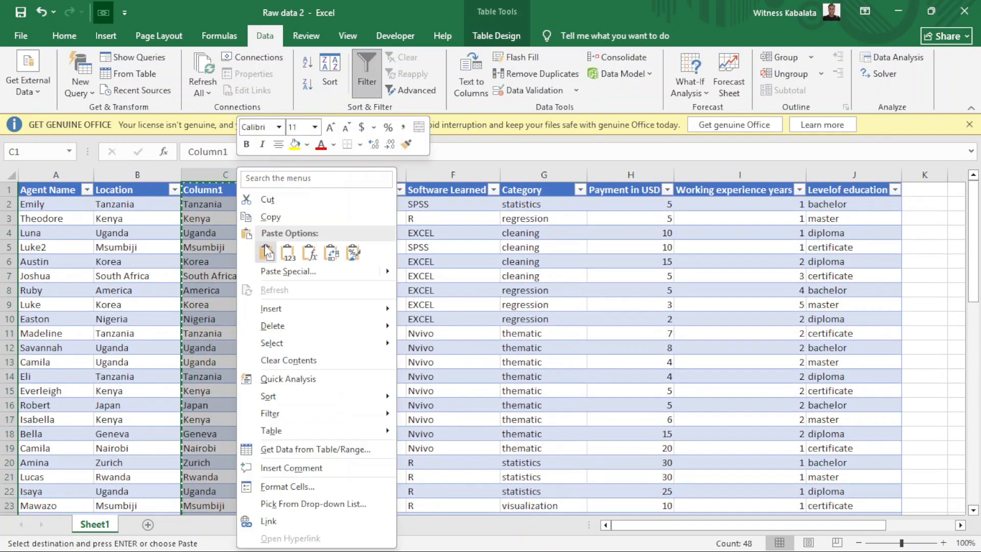
left_click(265, 251)
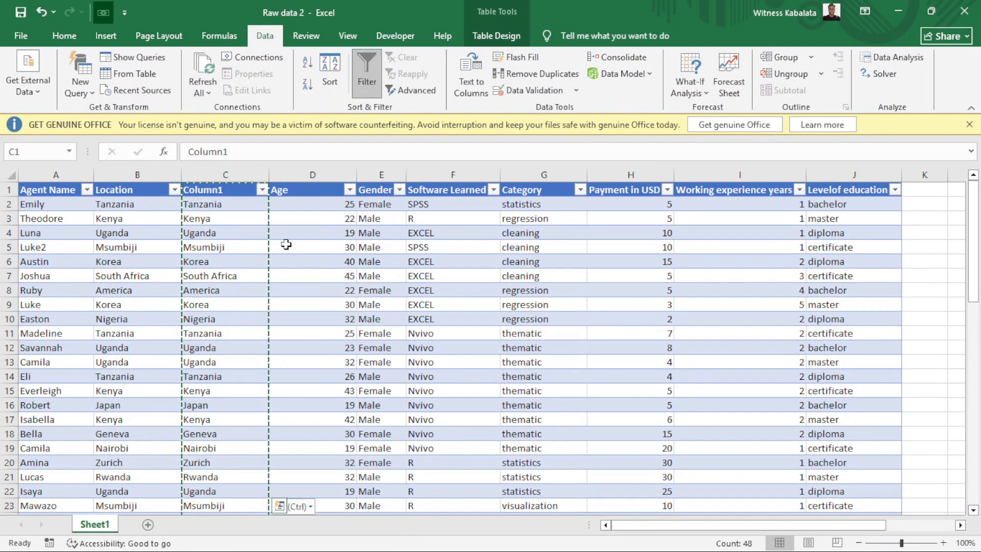
Delete the original Location column and confirm the cells now hold plain values.
left_click(138, 176)
right_click(140, 182)
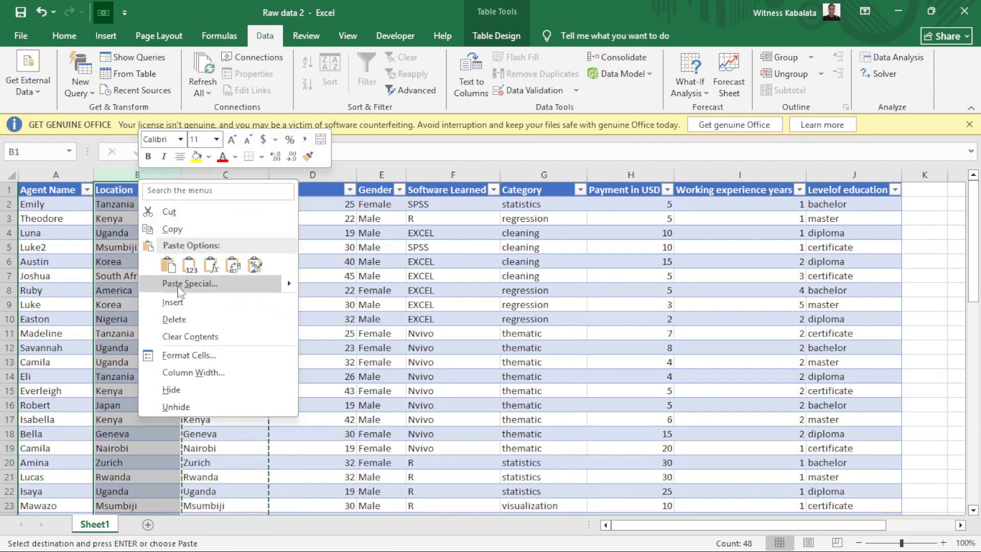
left_click(174, 319)
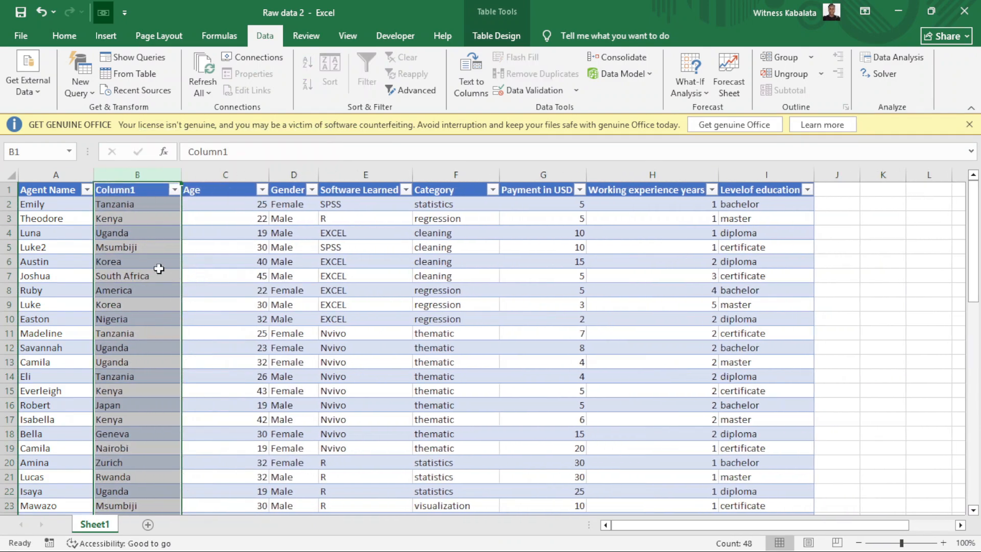
left_click(154, 244)
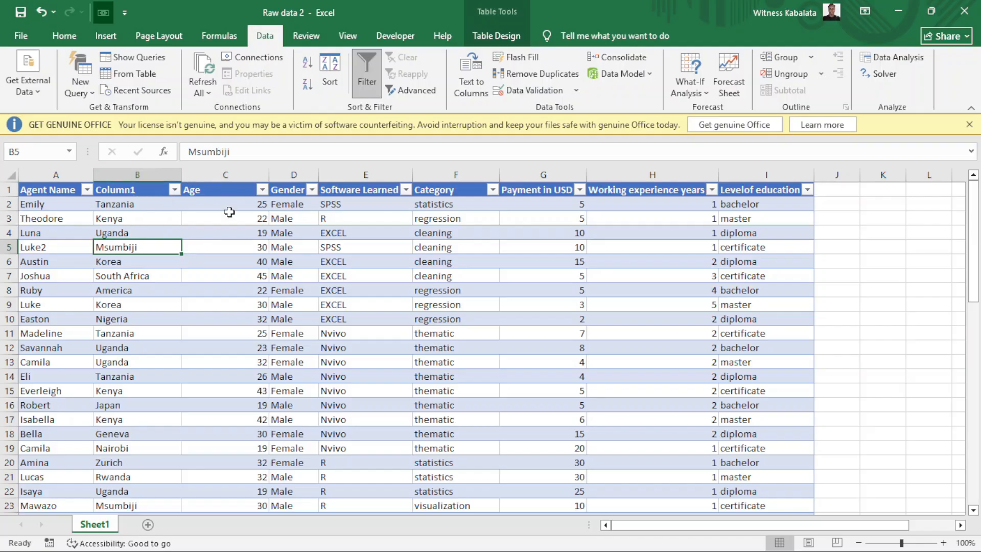
left_click(212, 174)
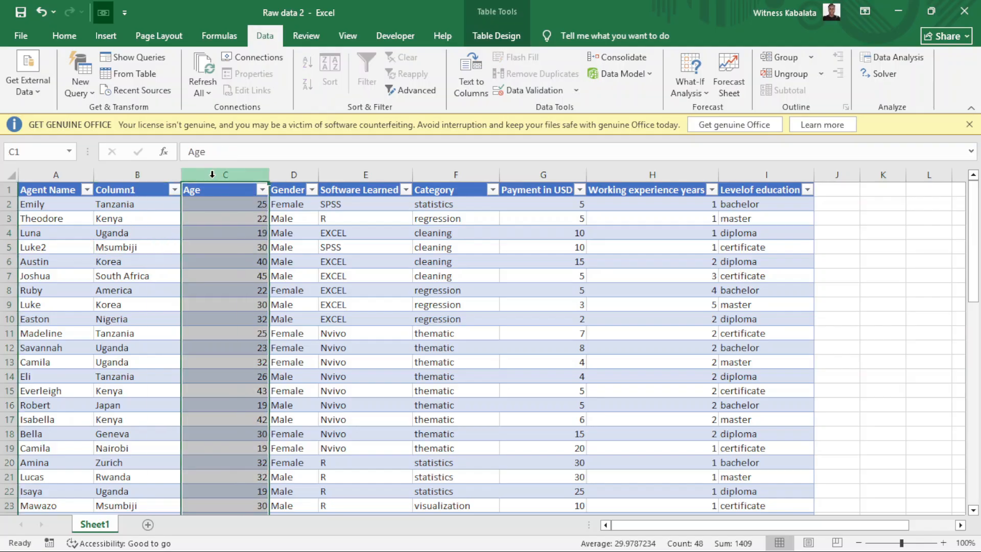
right_click(212, 174)
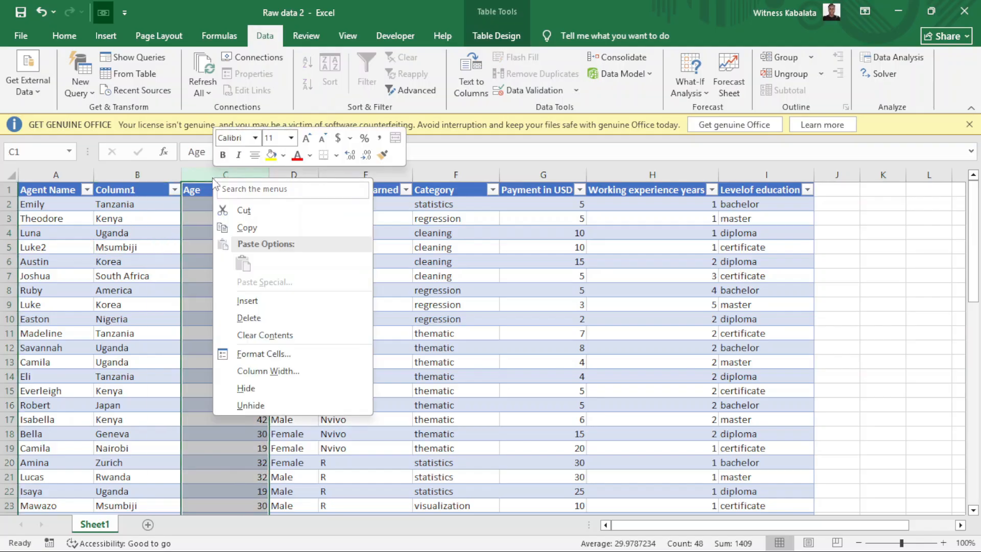
left_click(245, 301)
left_click(210, 210)
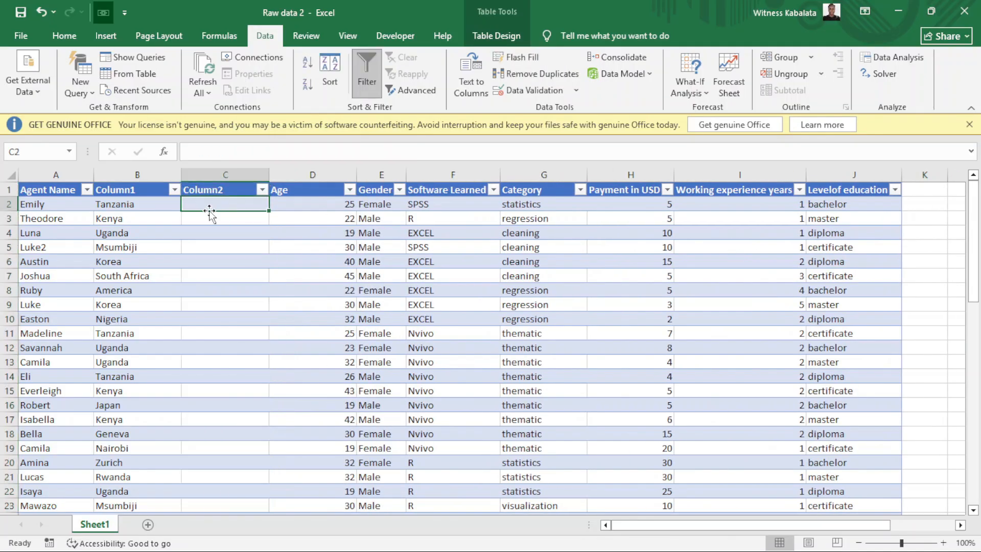
type("=clean")
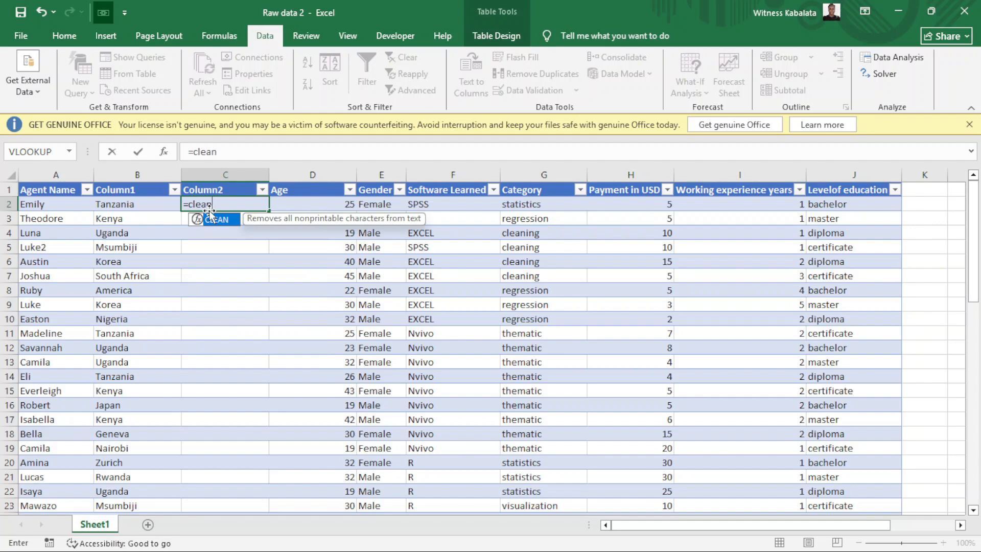
double_click(211, 219)
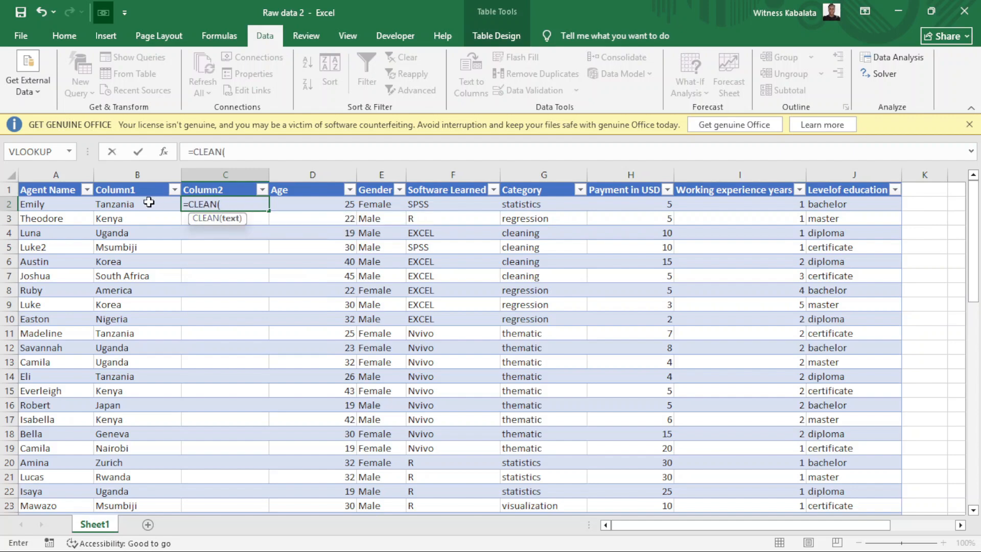
left_click(148, 202)
key("Return")
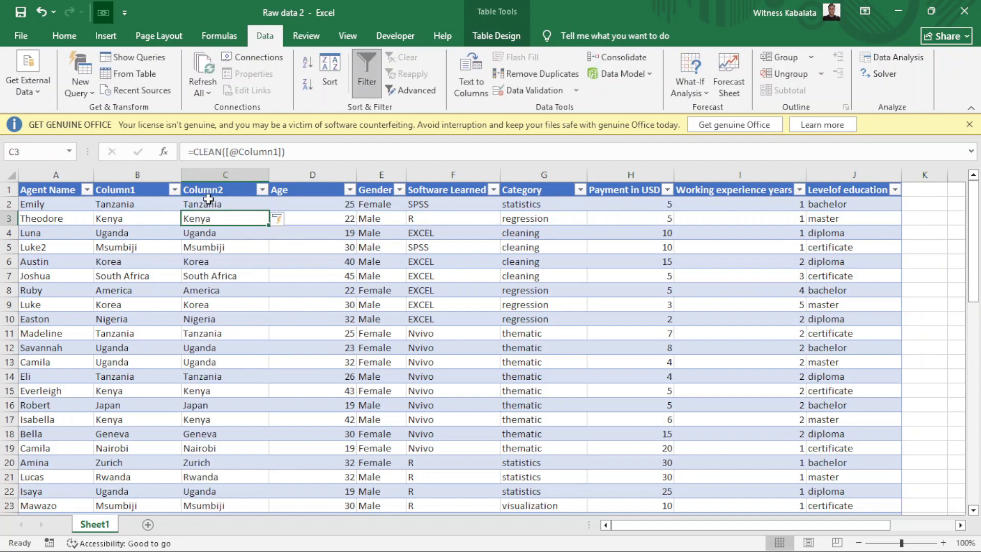
Copy Column2's cleaned locations and paste them back as fixed values.
left_click(198, 191)
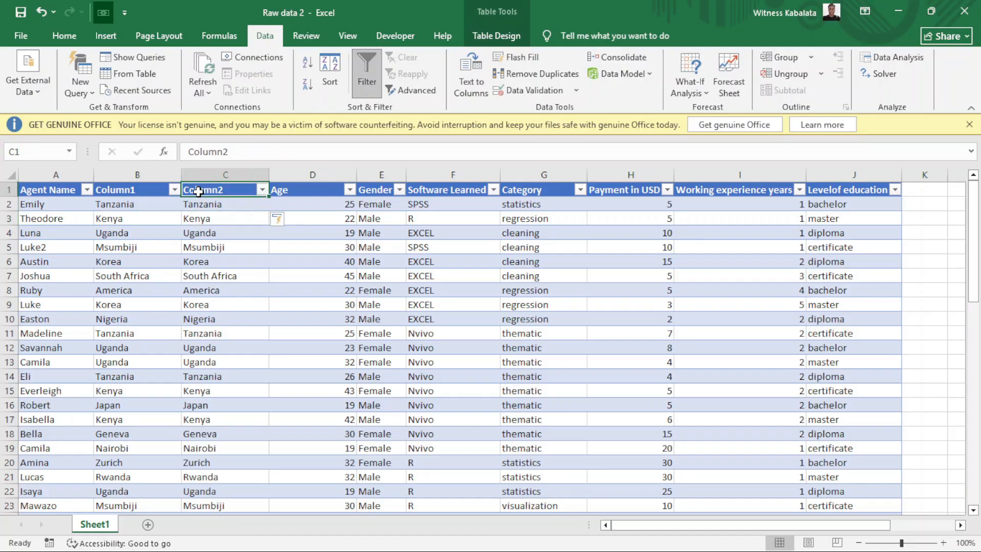
key("ctrl+shift+Down")
right_click(198, 191)
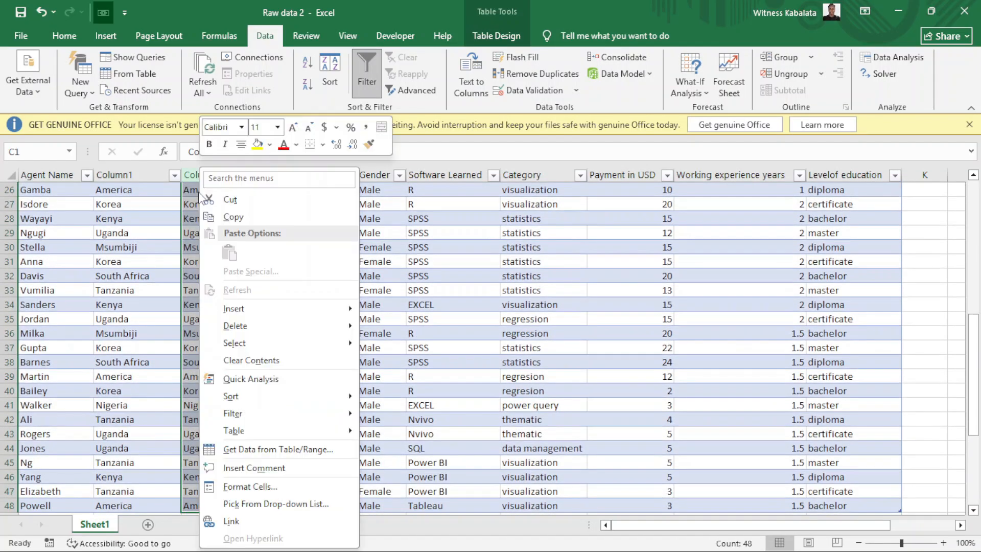
left_click(235, 216)
scroll(255, 220, "up", 8)
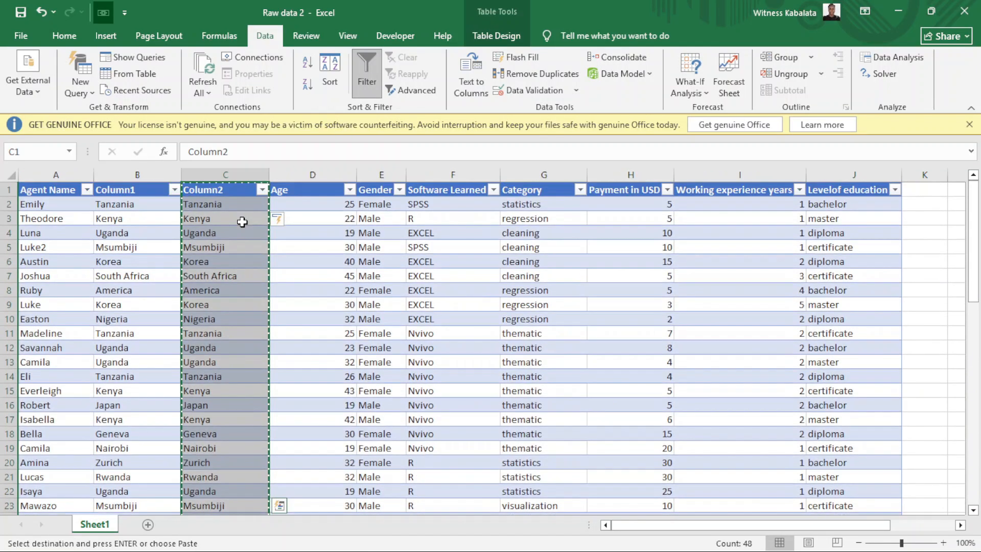
right_click(243, 225)
left_click(295, 253)
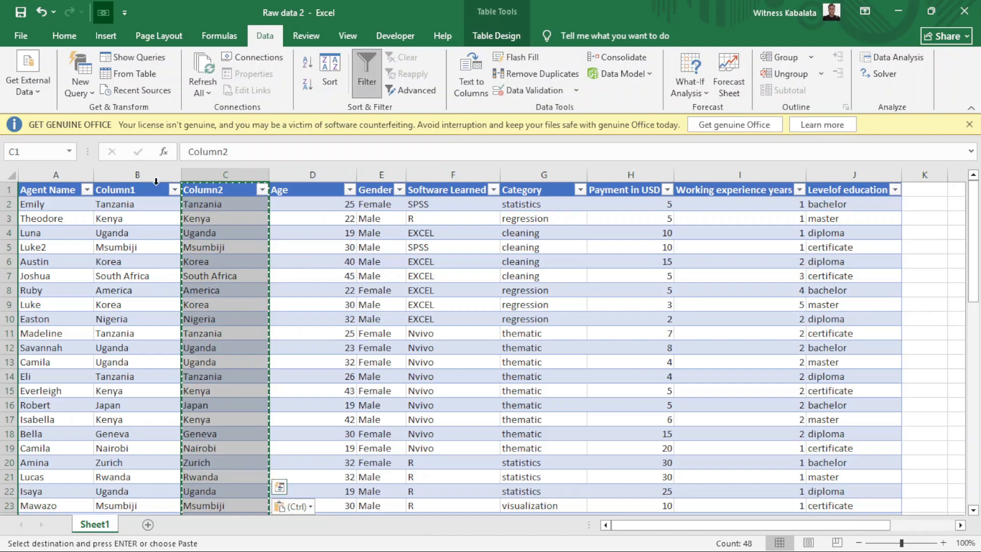
Delete the intermediate Column1 and rename the Column2 header to Location.
left_click(138, 176)
right_click(139, 178)
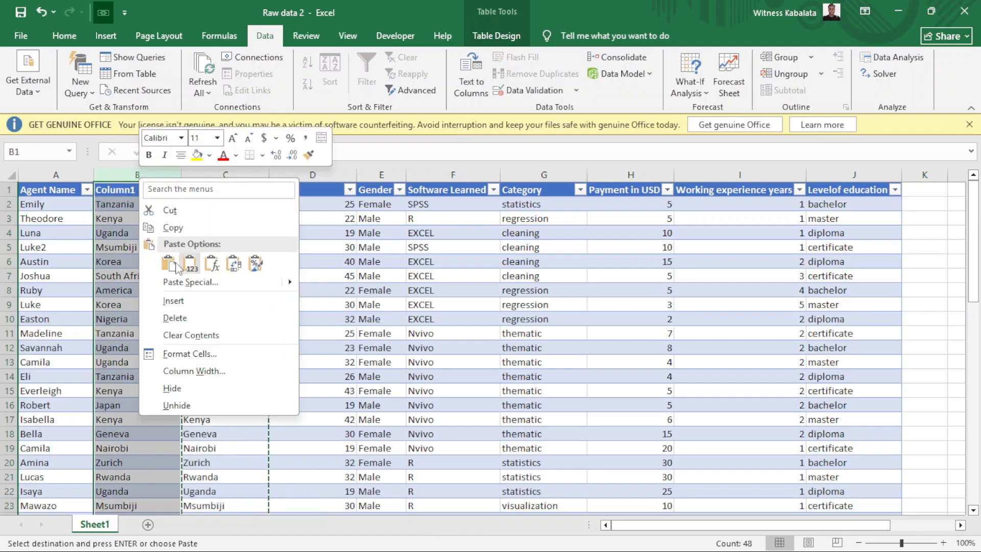
left_click(179, 321)
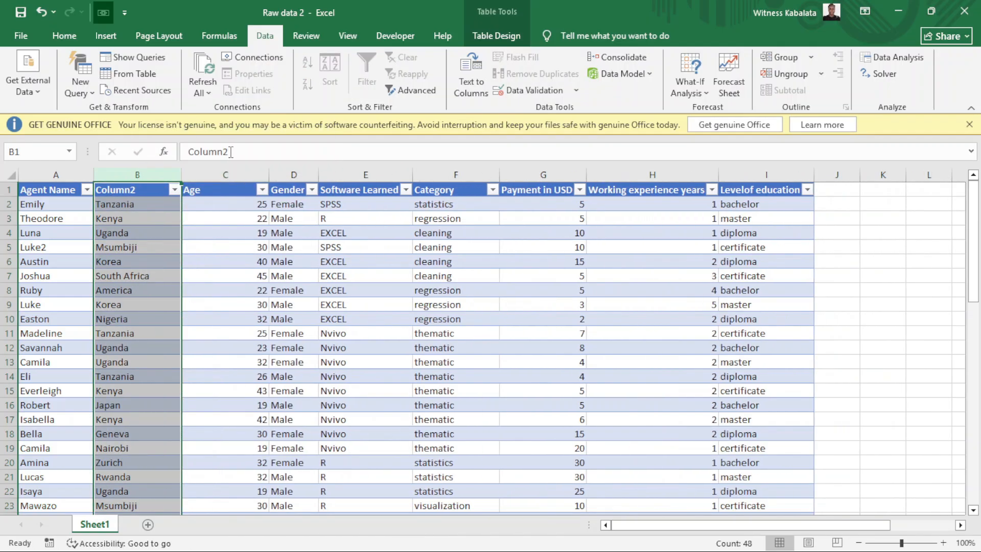
left_click(230, 152)
key("BackSpace")
key("BackSpace")
key("BackSpace")
key("BackSpace")
key("BackSpace")
key("BackSpace")
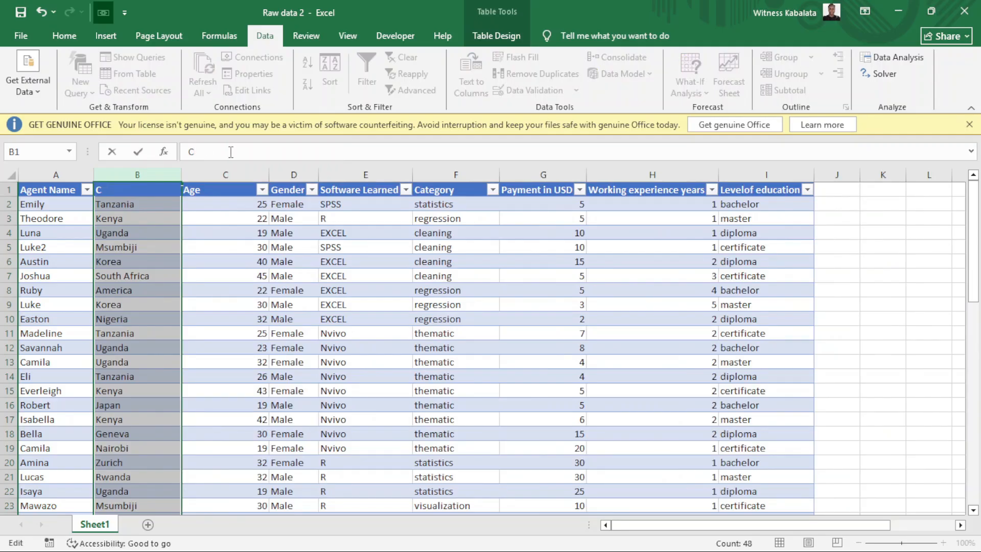
key("BackSpace")
type("Location")
key("Return")
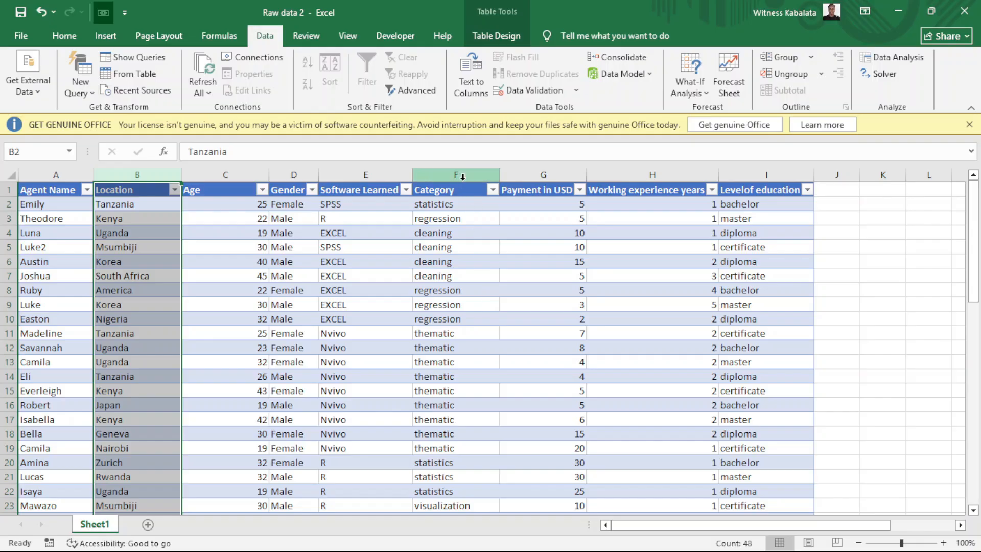
left_click(529, 176)
right_click(529, 175)
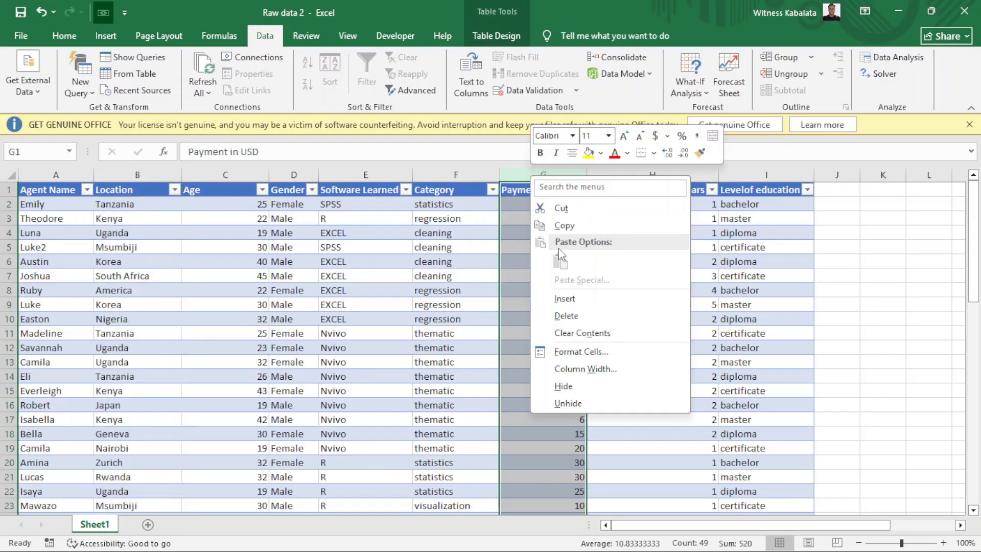
left_click(560, 296)
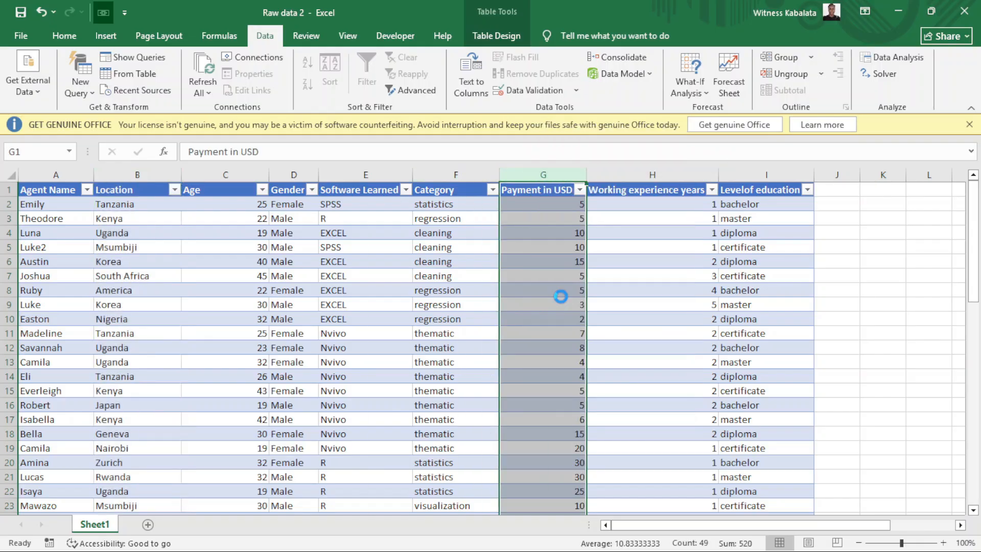
left_click(515, 203)
type("=")
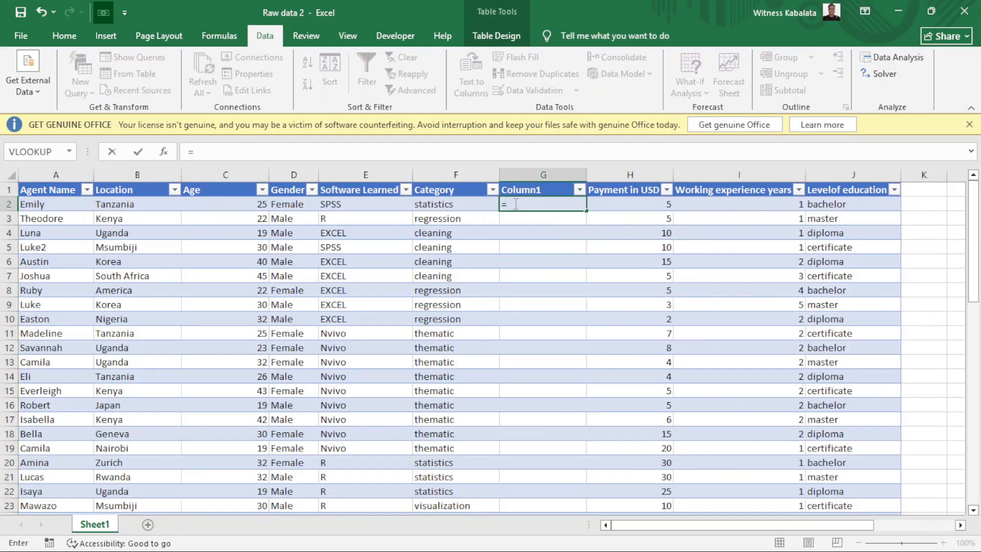
type("pro")
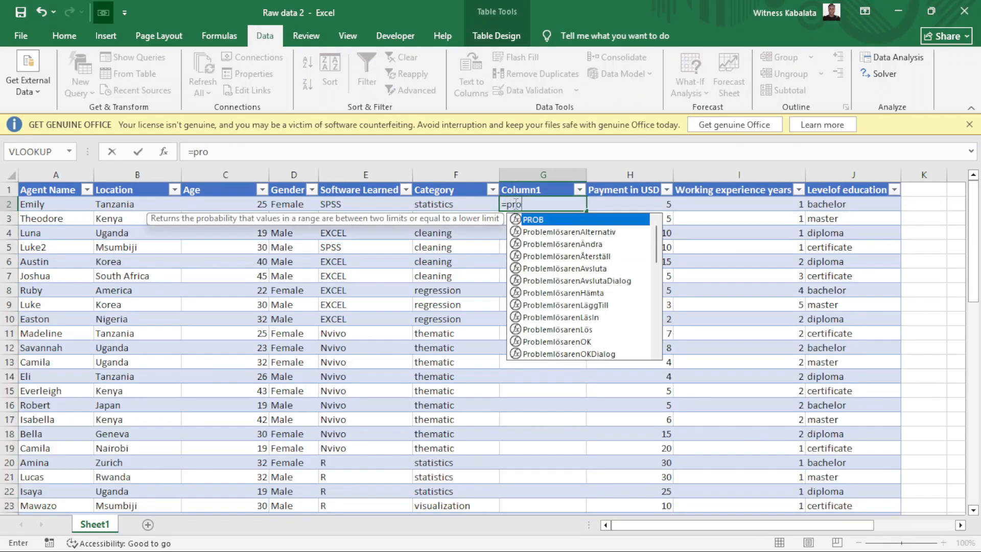
type("p")
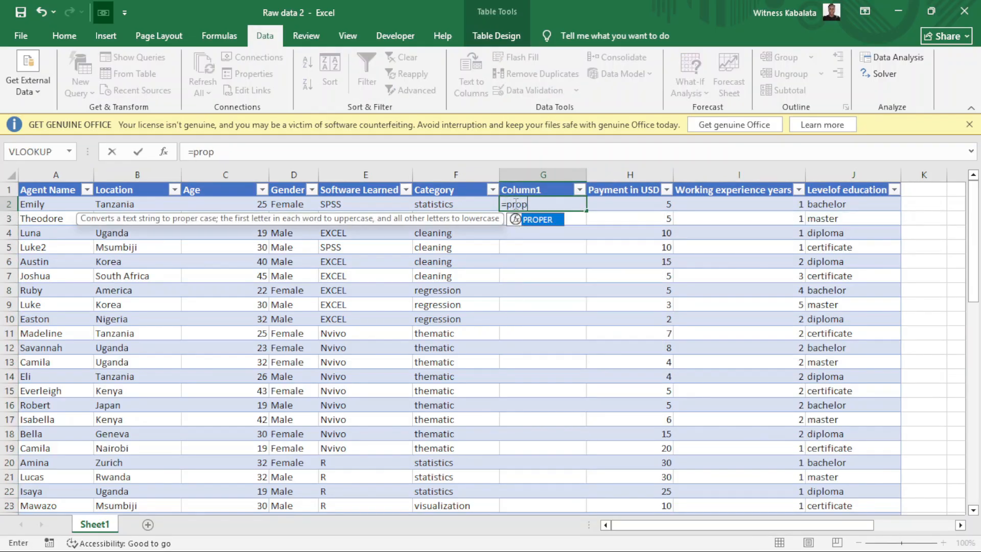
double_click(556, 220)
left_click(443, 203)
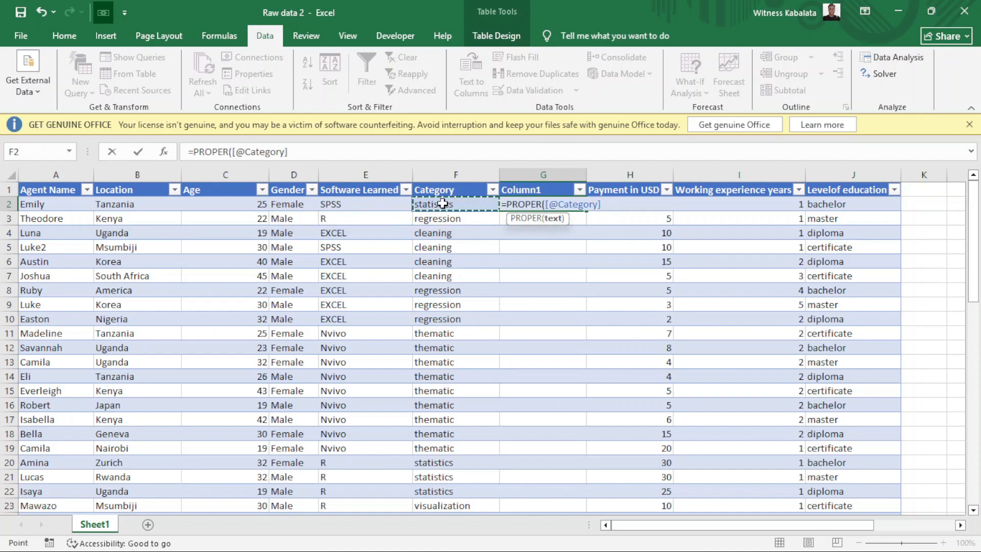
key("Return")
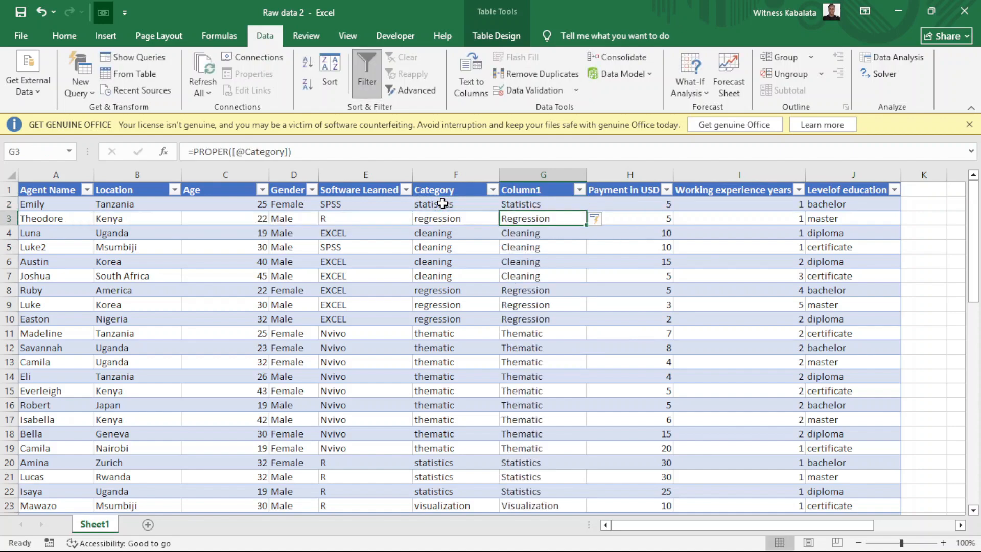
left_click(542, 206)
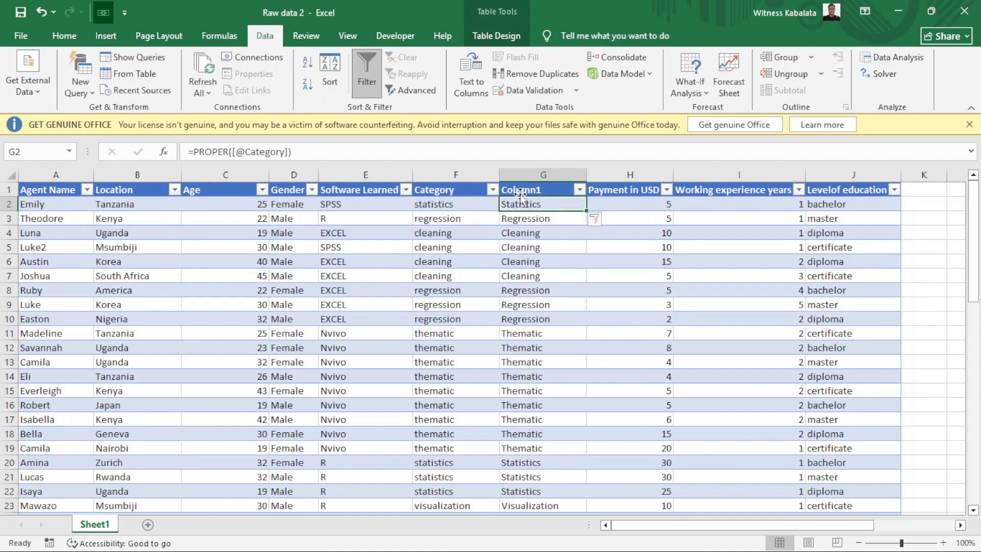
Wrap the Column1 formula in TRIM, then check the Statistics and Regression results.
left_click(195, 147)
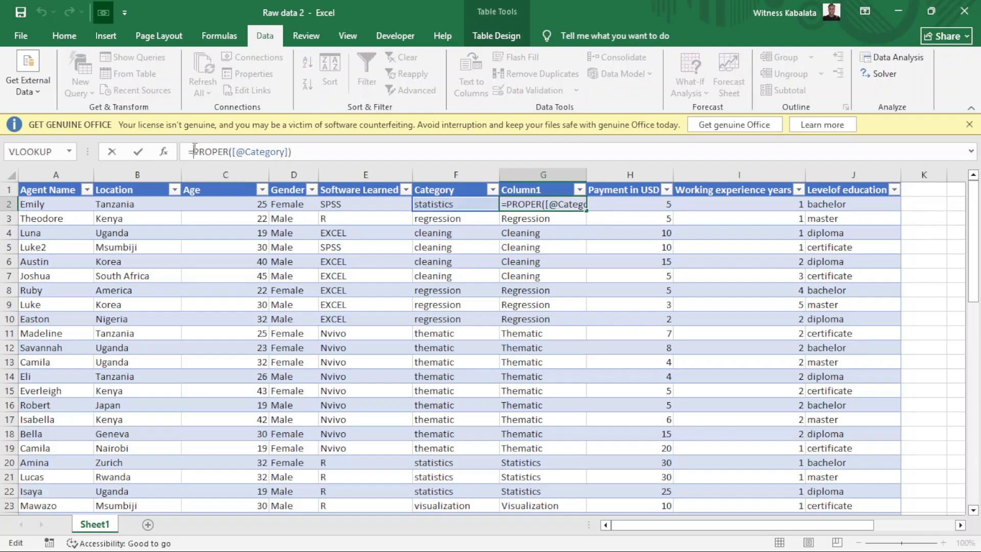
type("trim")
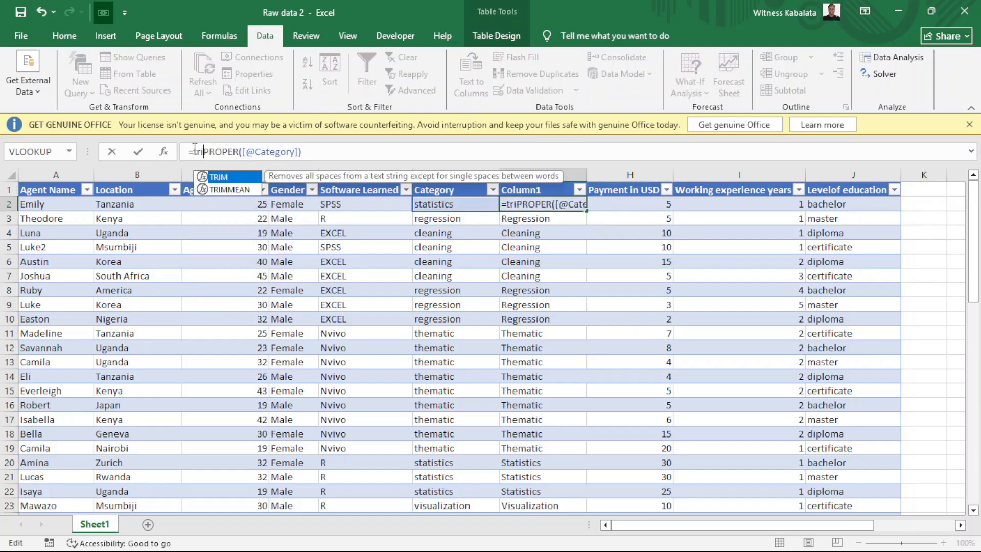
double_click(229, 177)
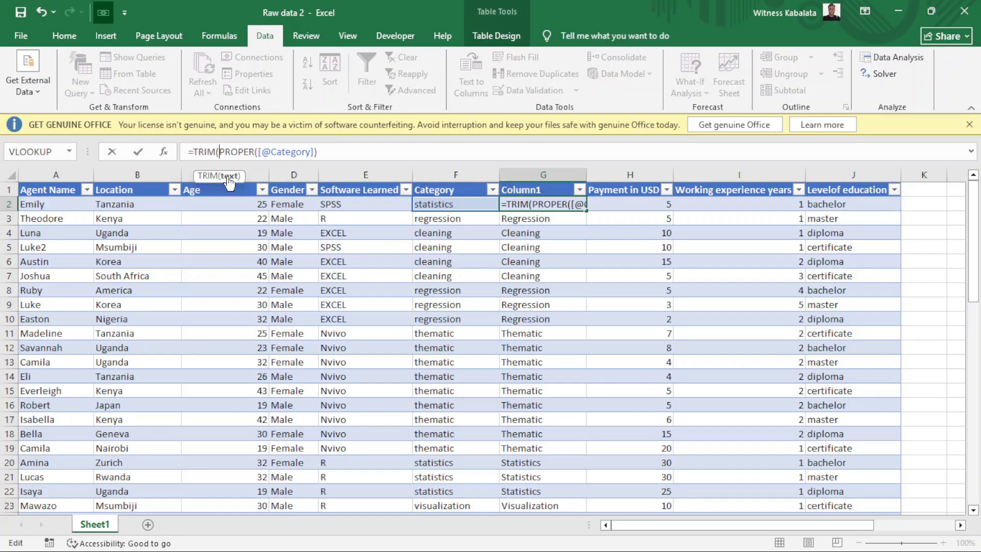
left_click(323, 151)
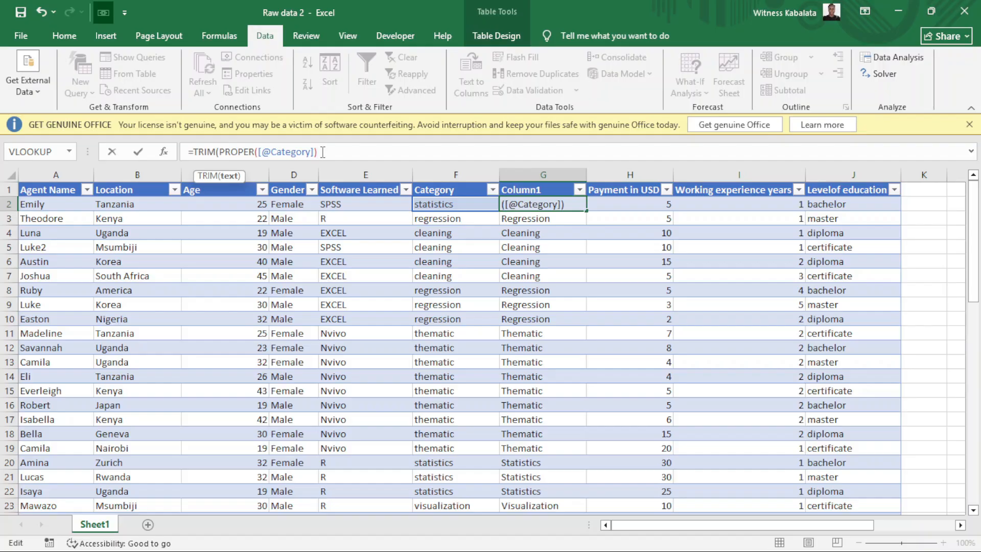
type(")")
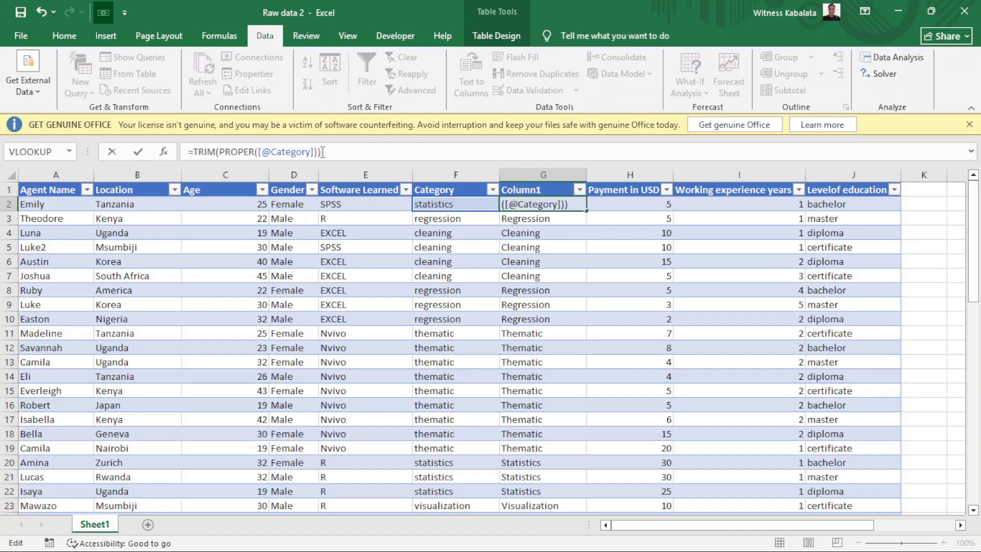
key("Return")
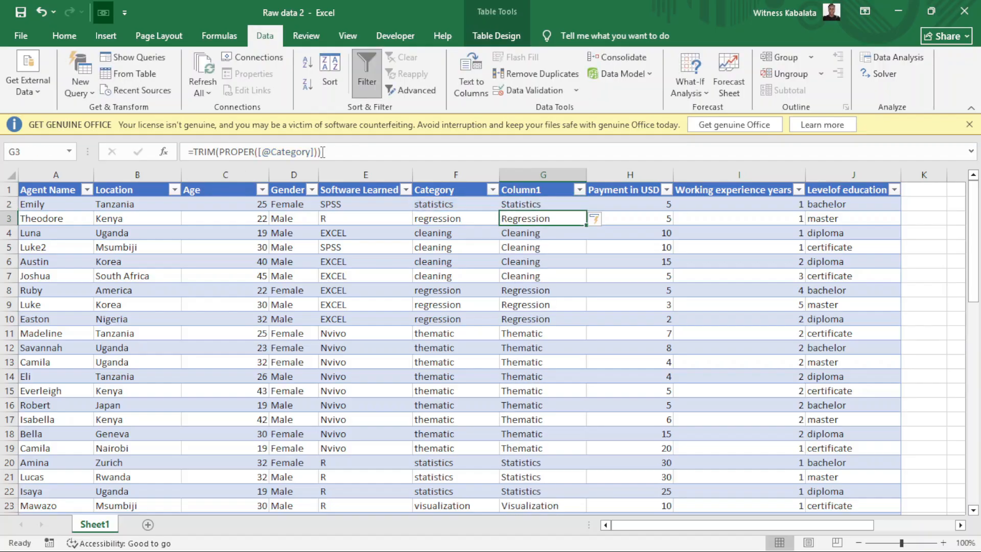
left_click(529, 207)
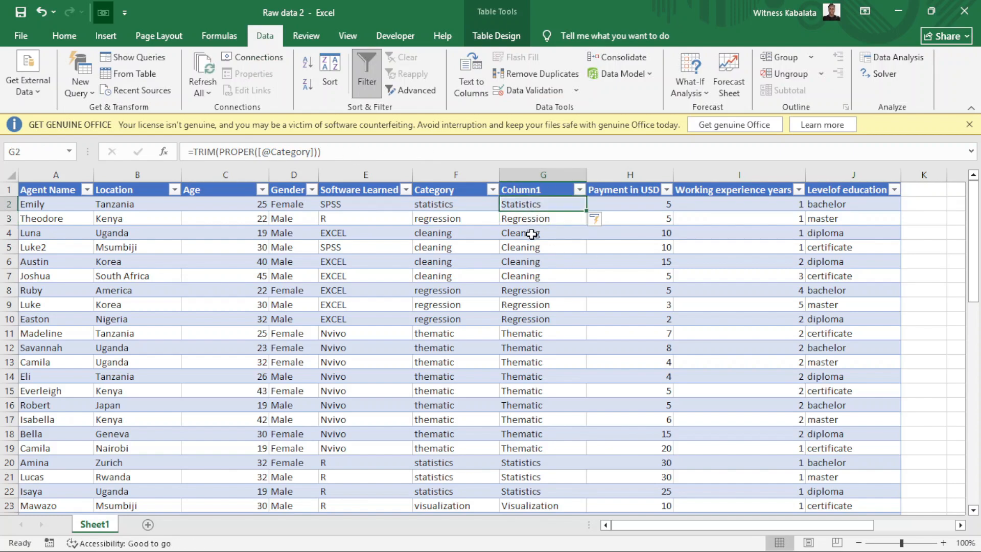
left_click(533, 221)
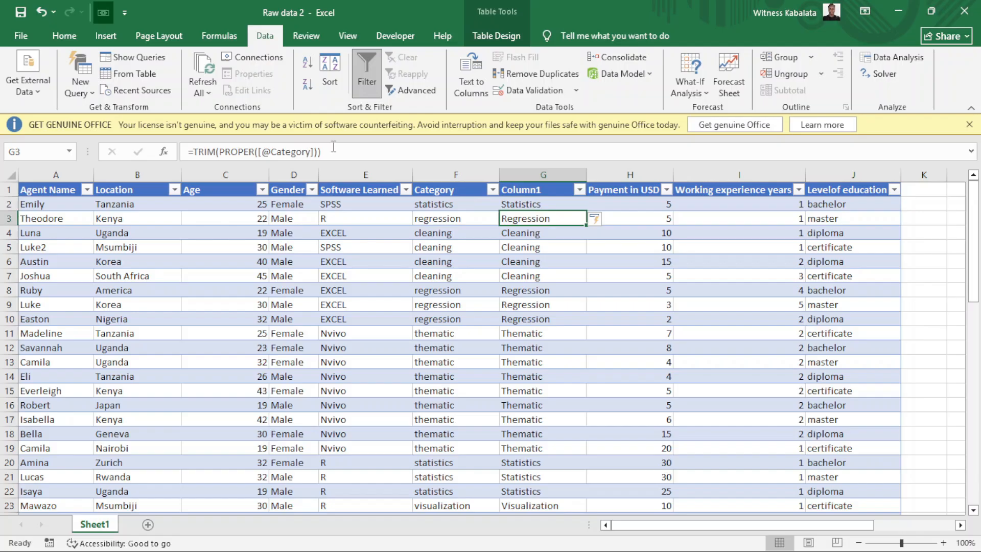
left_click(535, 203)
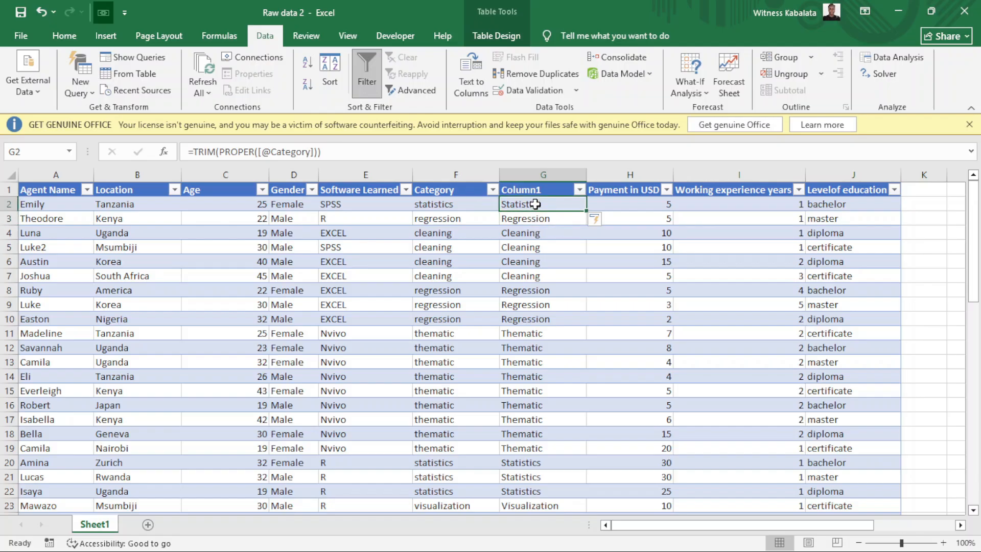
left_click(195, 151)
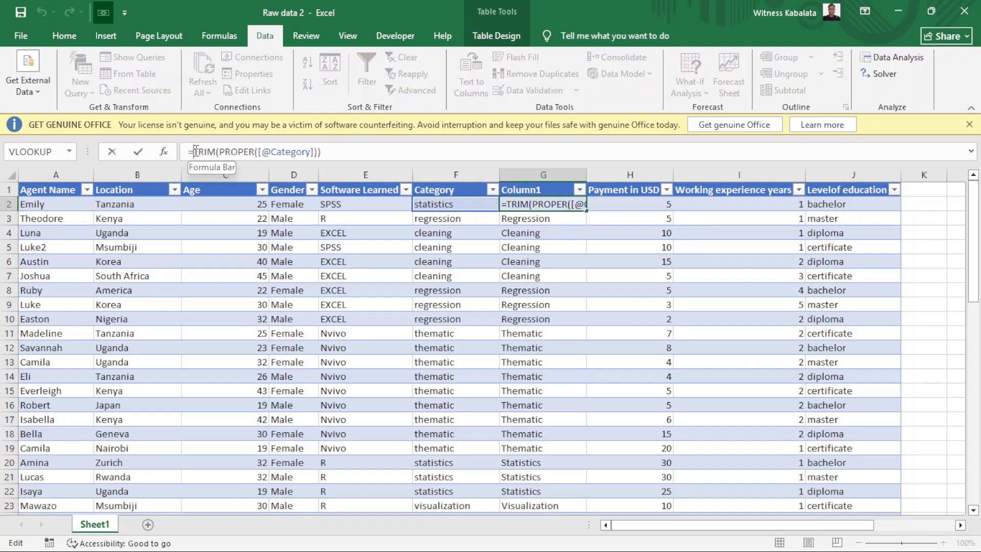
type("cl")
type("ean")
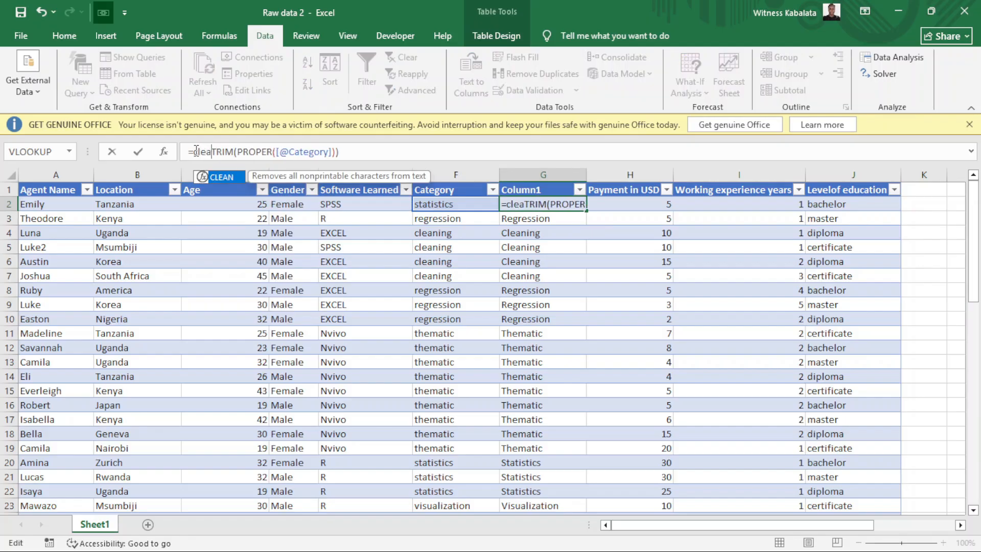
double_click(231, 181)
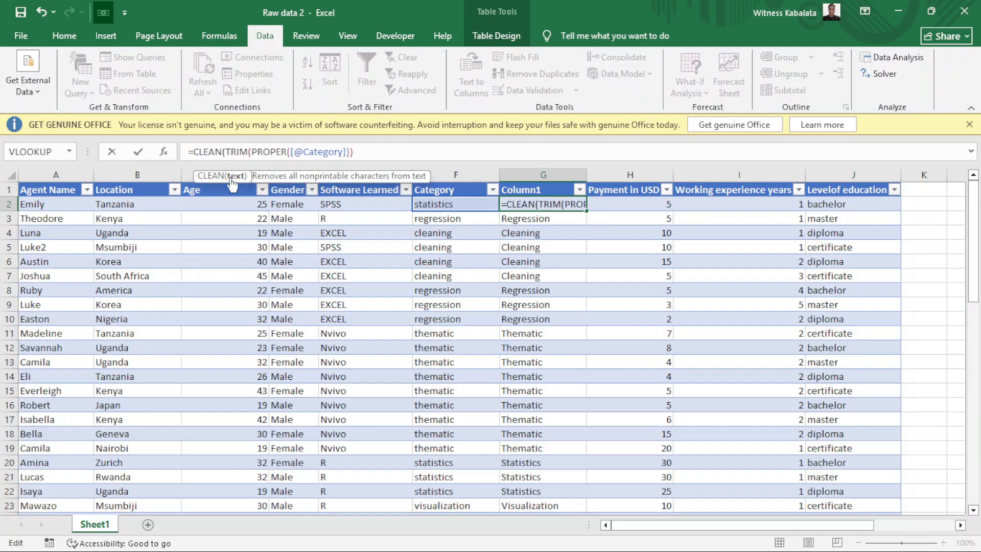
left_click(359, 152)
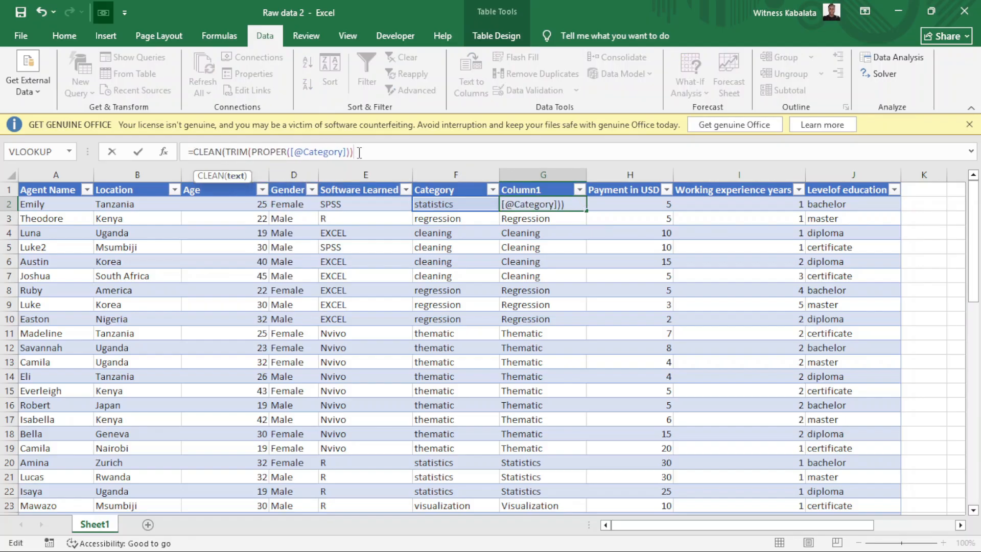
type(")")
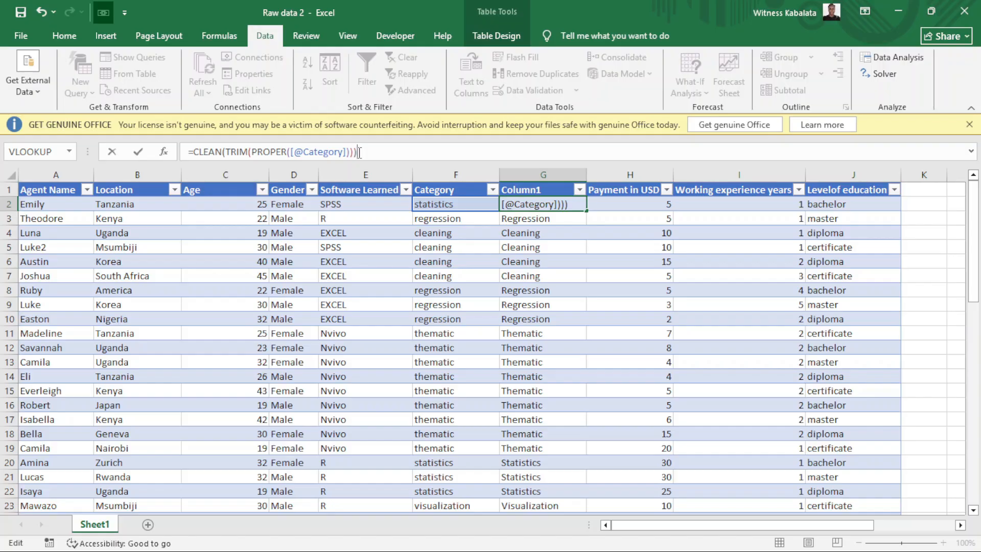
key("Return")
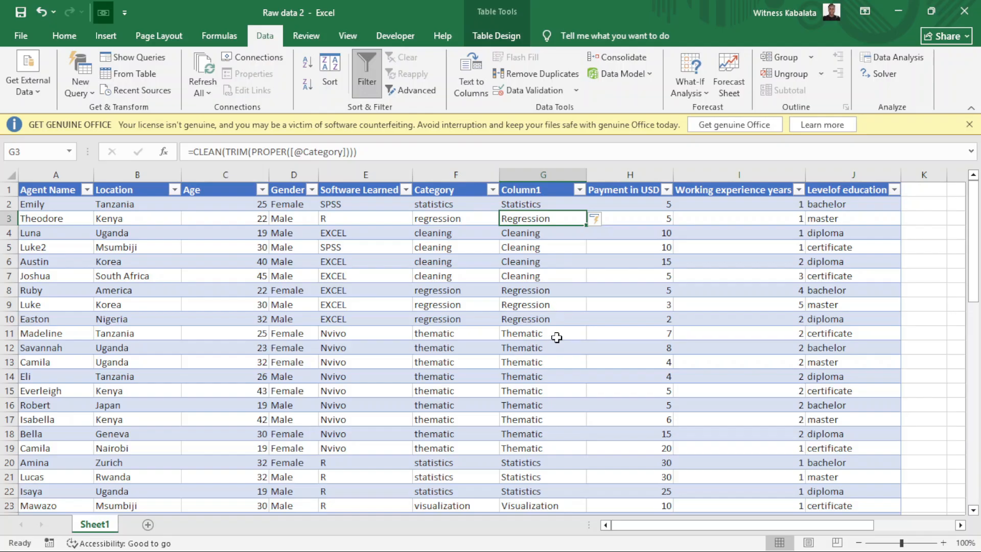
Convert the cleaned Column1 formulas into plain pasted values.
left_click(520, 188)
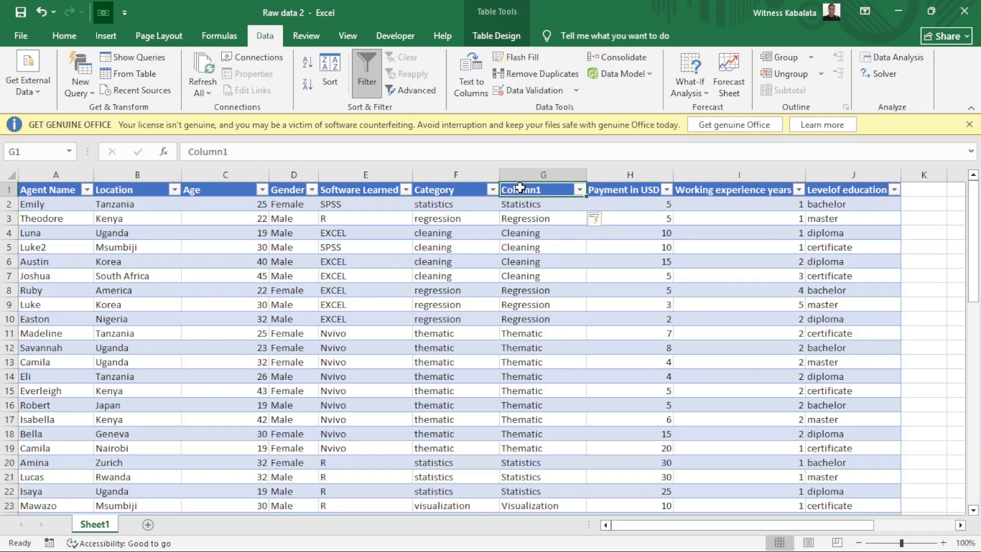
key("ctrl+shift+Down")
right_click(521, 169)
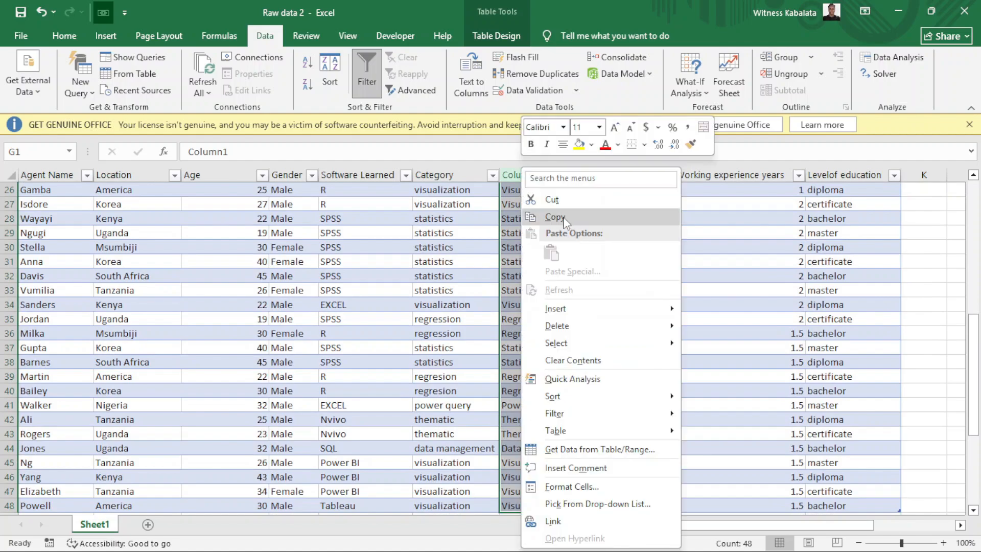
left_click(565, 216)
scroll(542, 204, "up", 9)
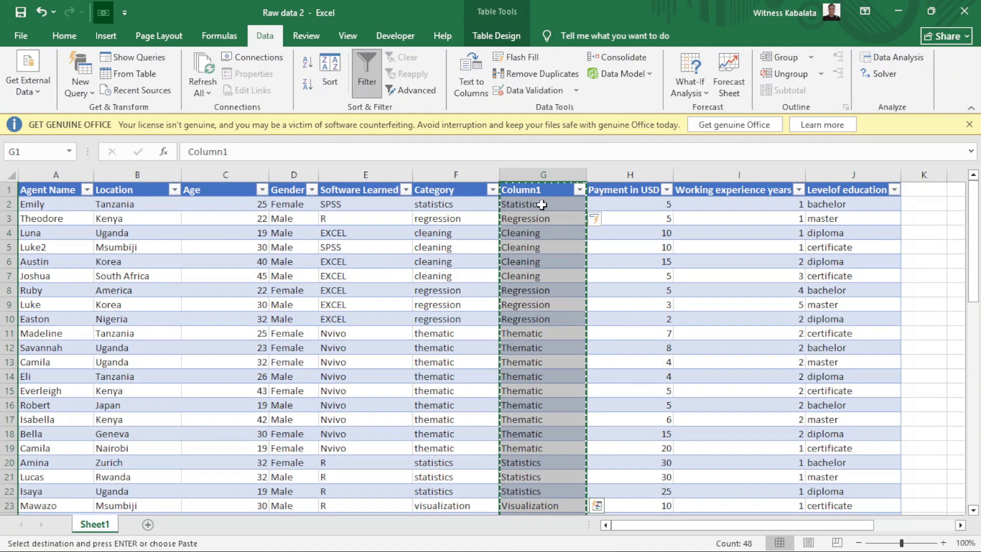
left_click(537, 192)
right_click(536, 193)
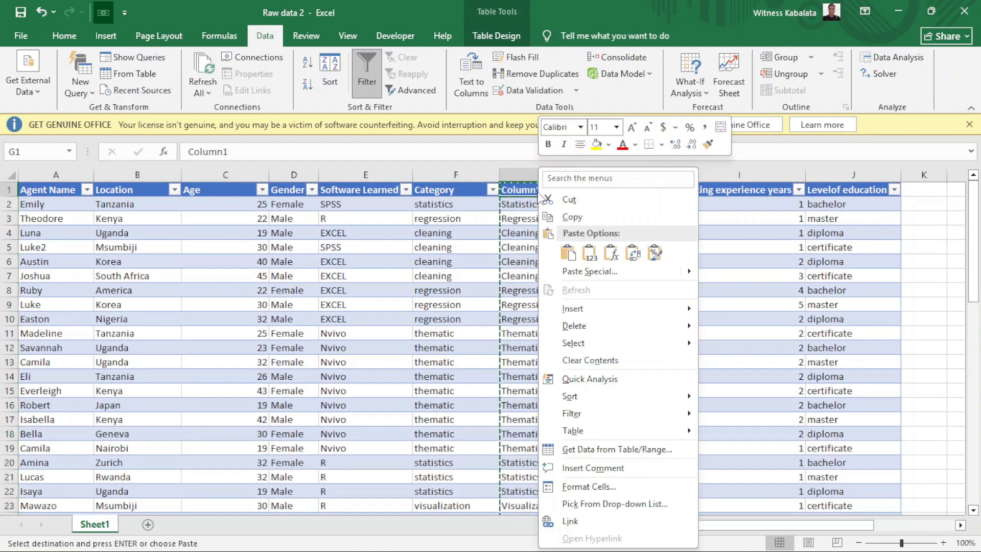
left_click(592, 258)
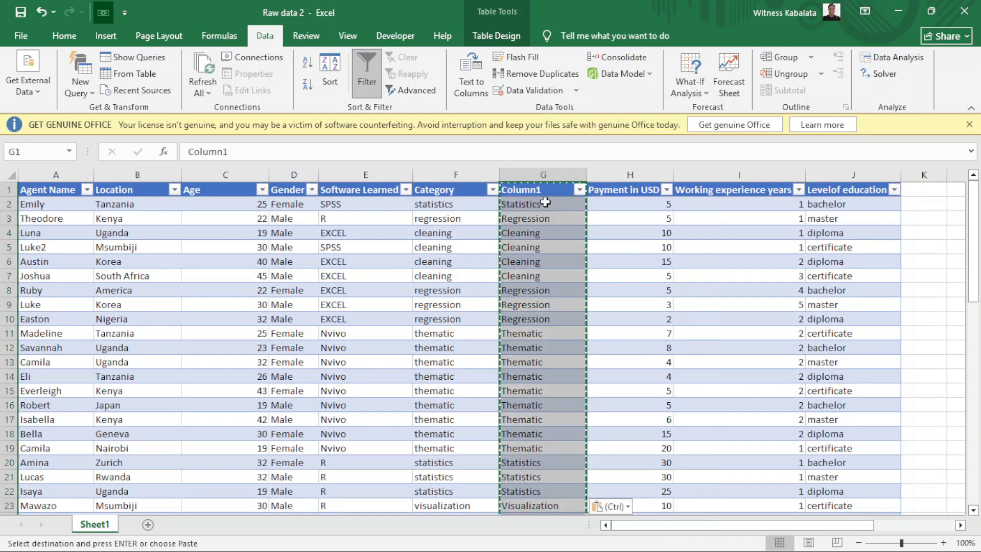
Delete the original Category column.
left_click(458, 167)
right_click(459, 167)
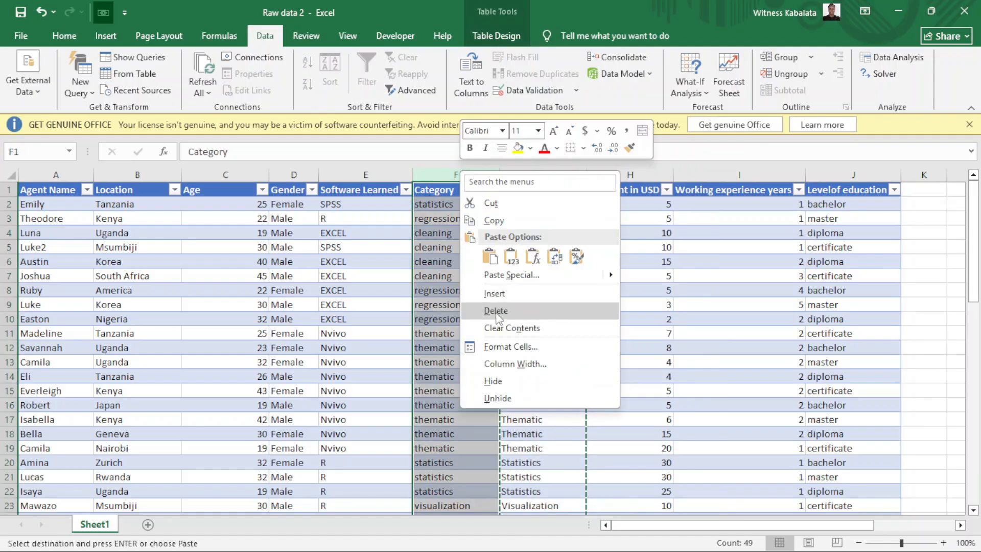
left_click(496, 316)
Rename the Column1 header to 'Rename'.
left_click(443, 189)
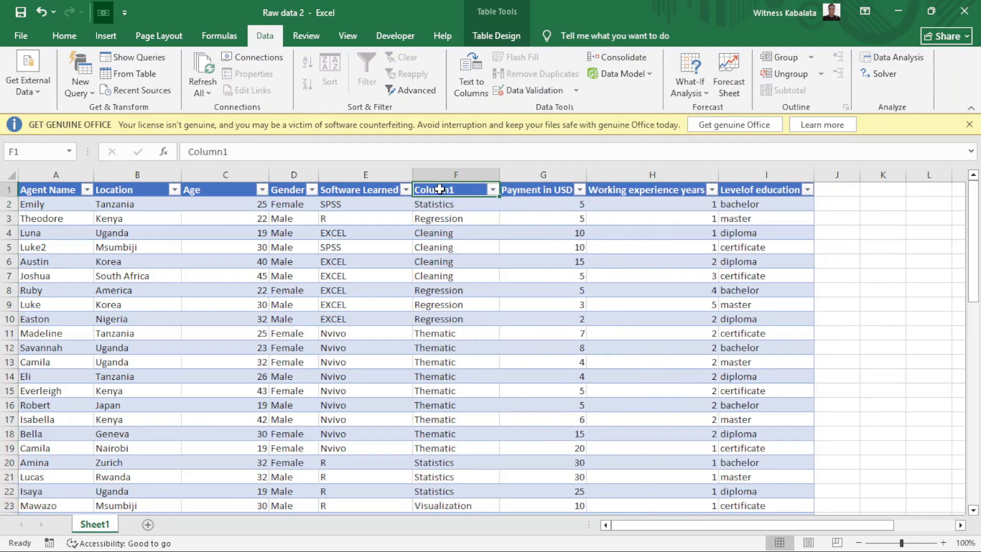
left_click(253, 148)
key("BackSpace")
key("BackSpace")
key("BackSpace")
key("BackSpace")
key("BackSpace")
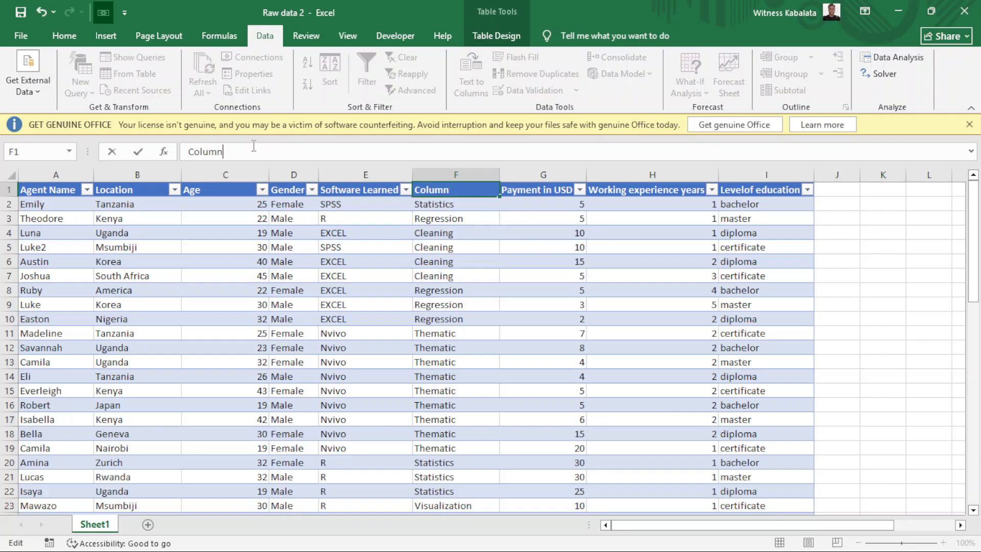
key("BackSpace")
key("BackSpace")
type("Rename")
key("Return")
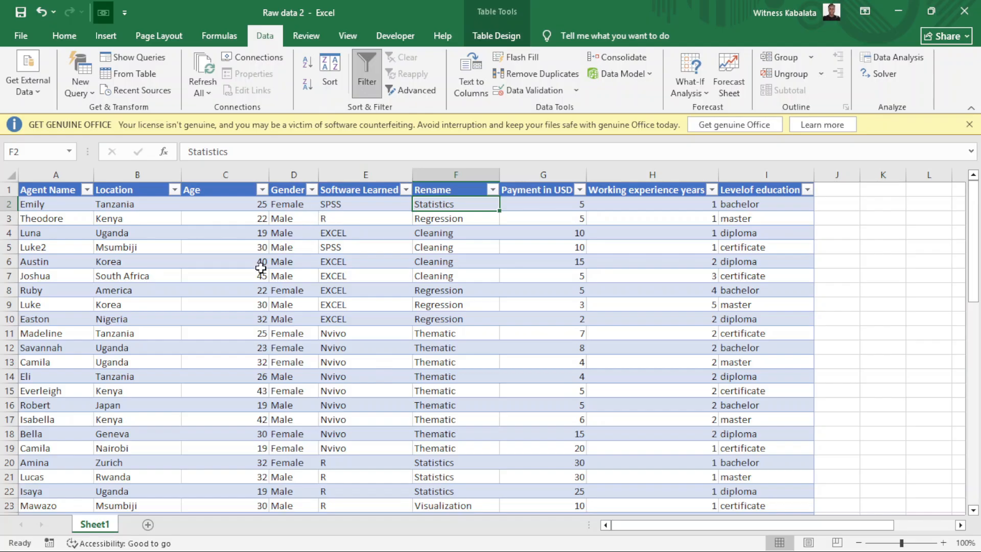
scroll(260, 268, "left", 1)
scroll(261, 268, "down", 1)
scroll(260, 268, "up", 1)
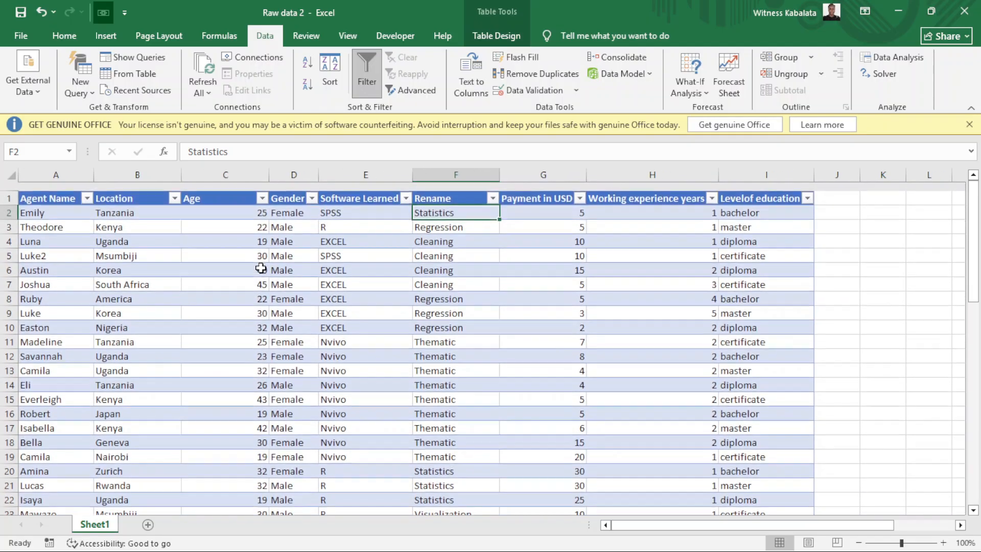